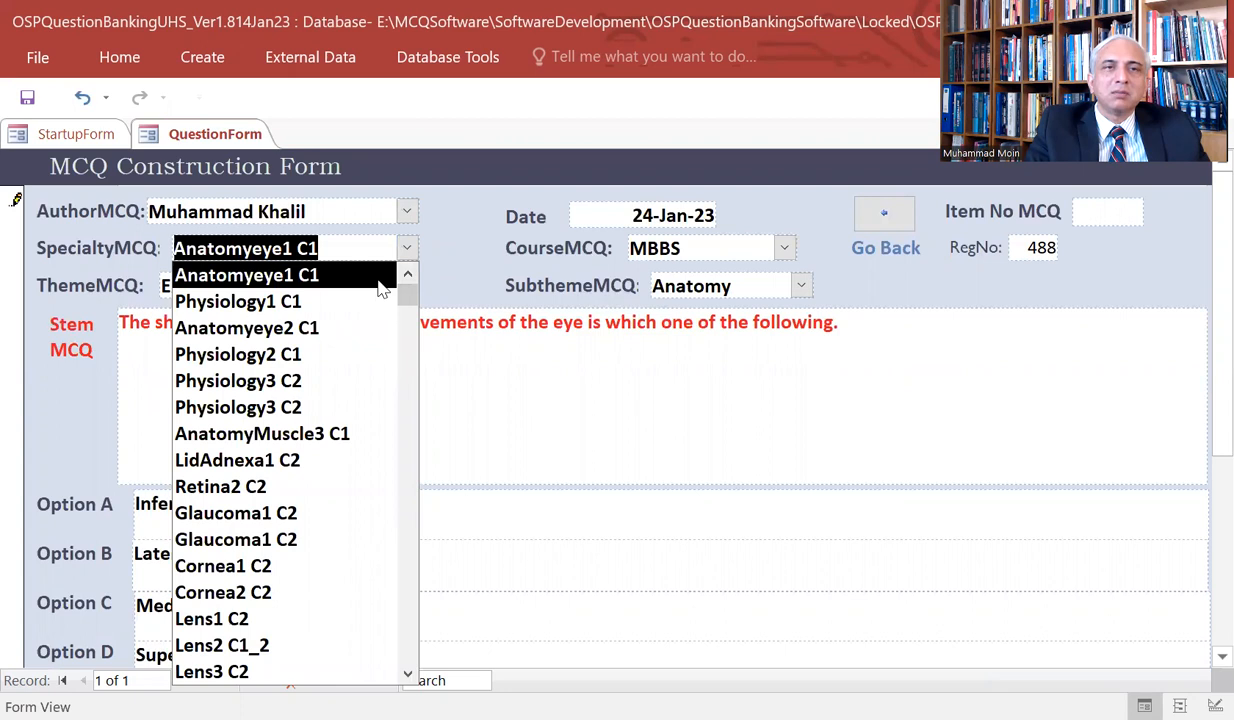
Set the question's specialty to Anatomyeye2 C1
left_click(403, 250)
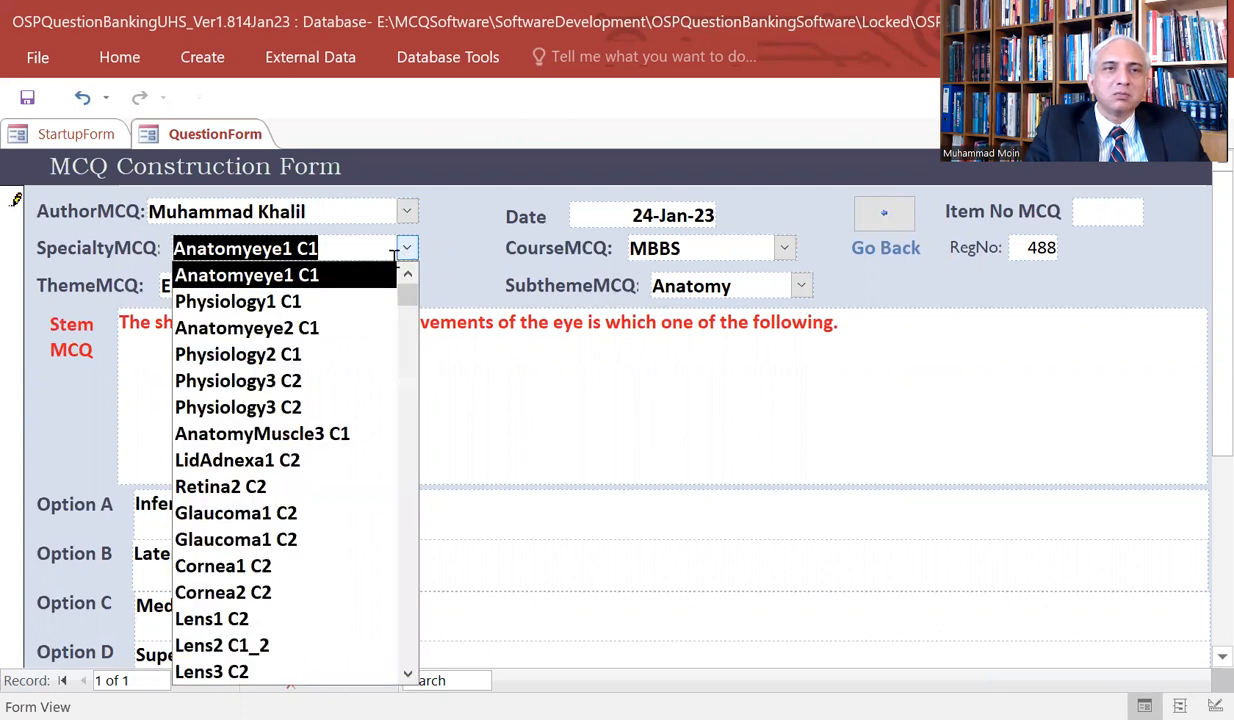
left_click(377, 327)
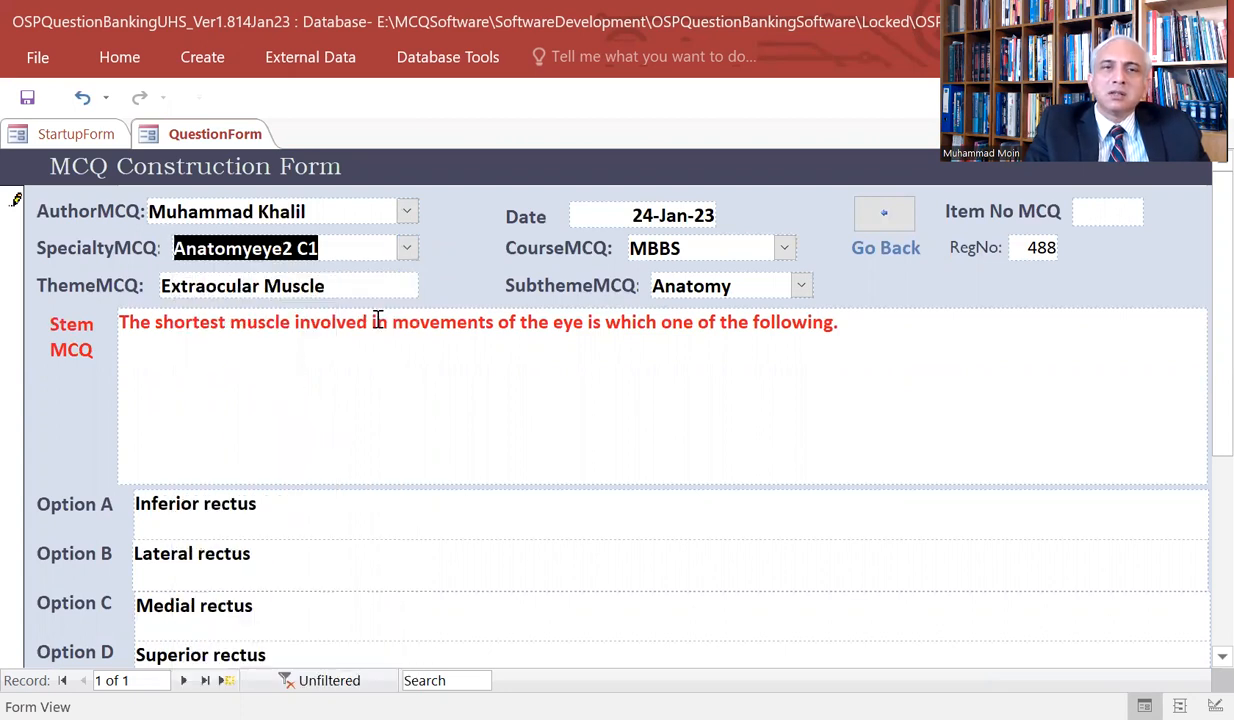
left_click(385, 287)
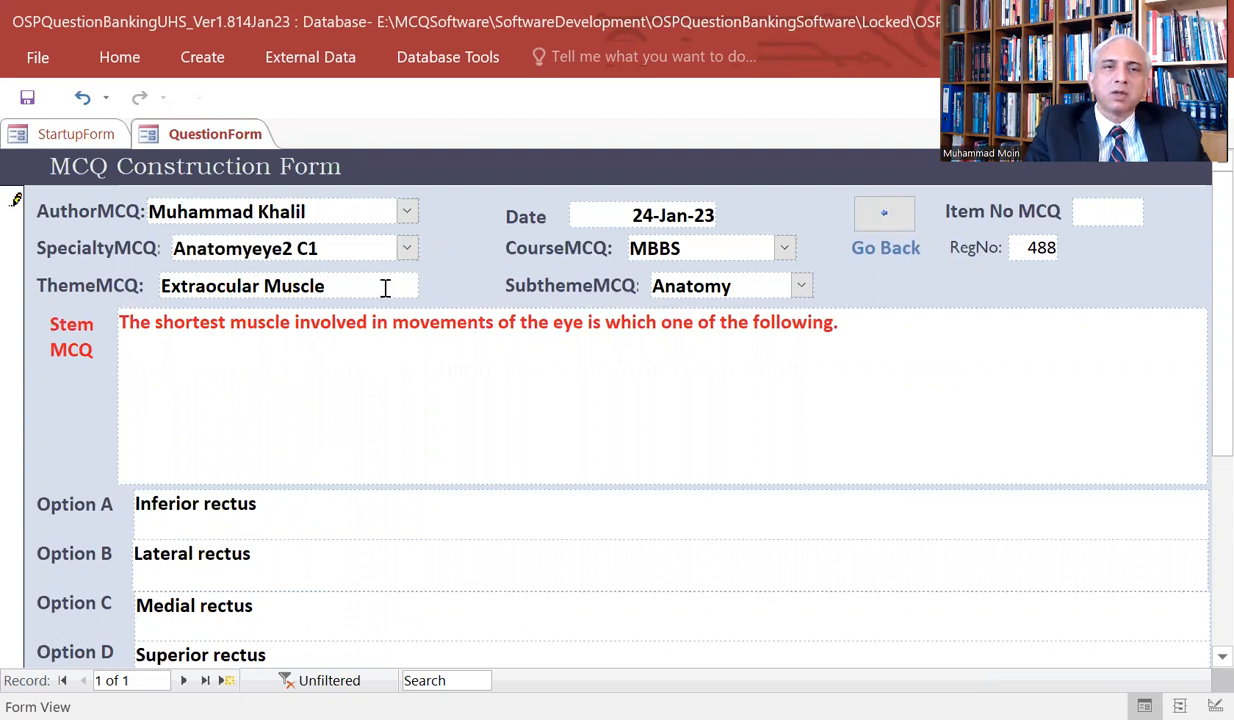
Review the available choices for the question's subtheme and course
left_click(800, 287)
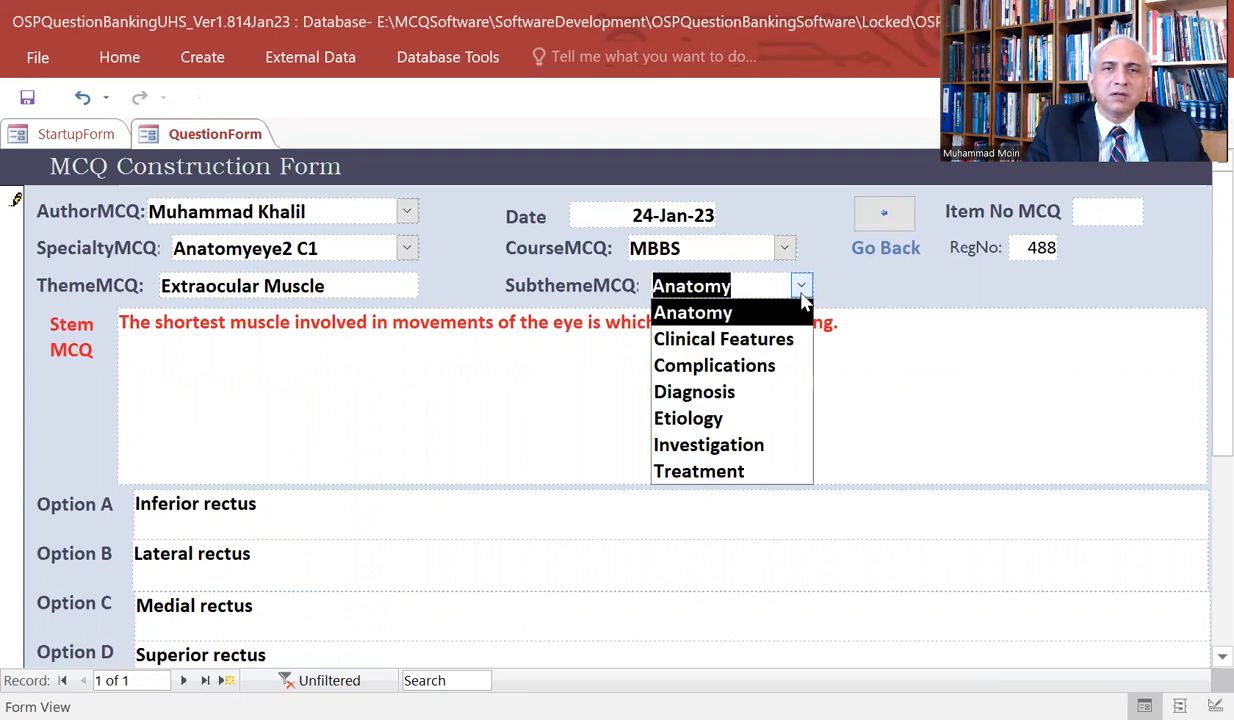
left_click(781, 245)
left_click(784, 250)
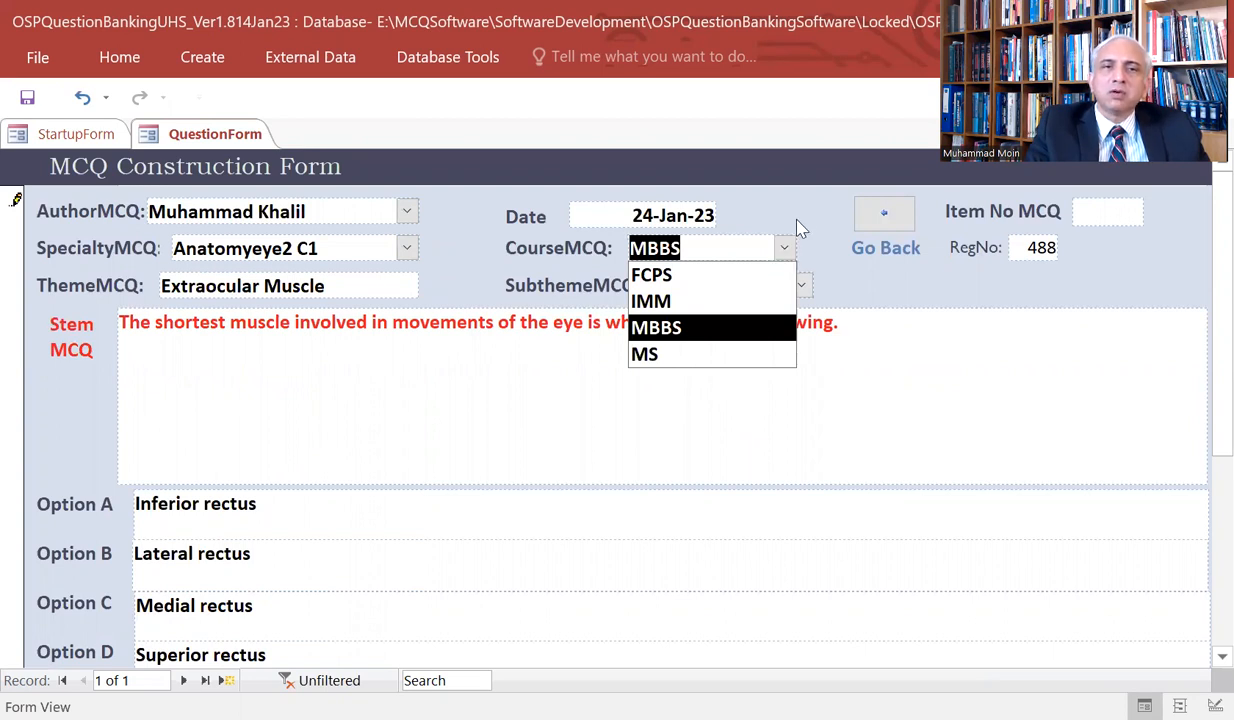
left_click(765, 214)
Set the question's date to today's date with the calendar picker
left_click(708, 214)
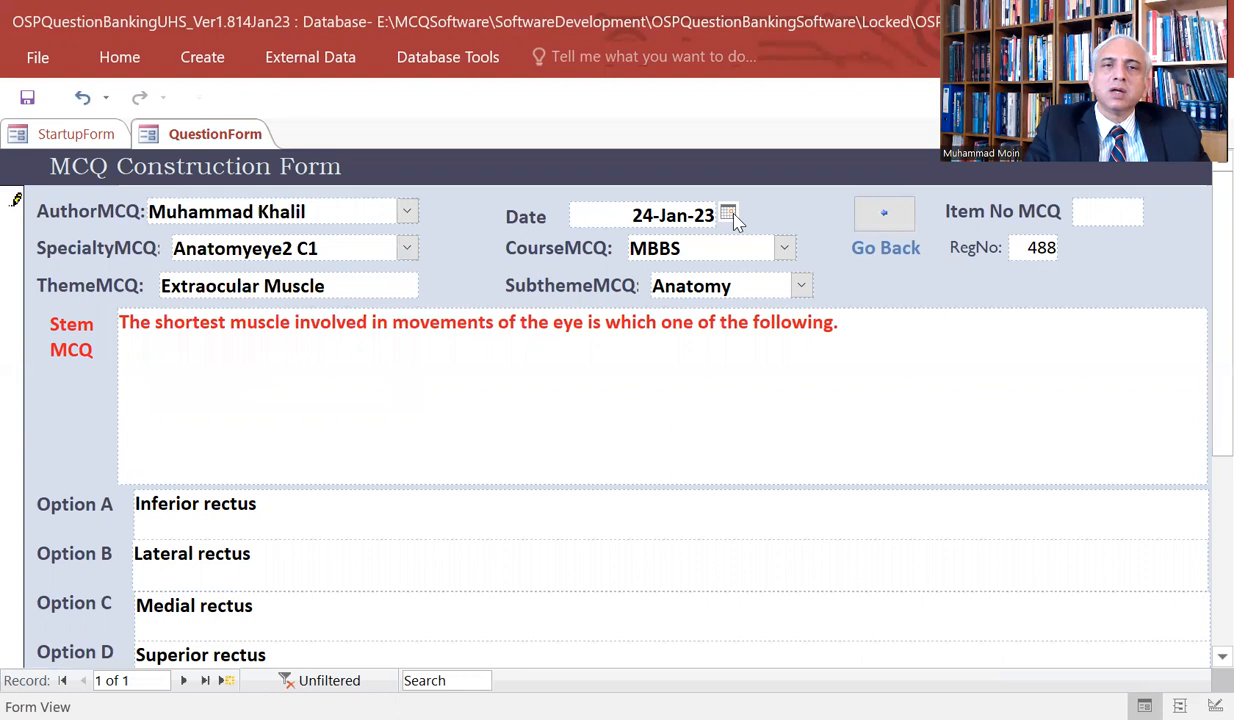
left_click(729, 214)
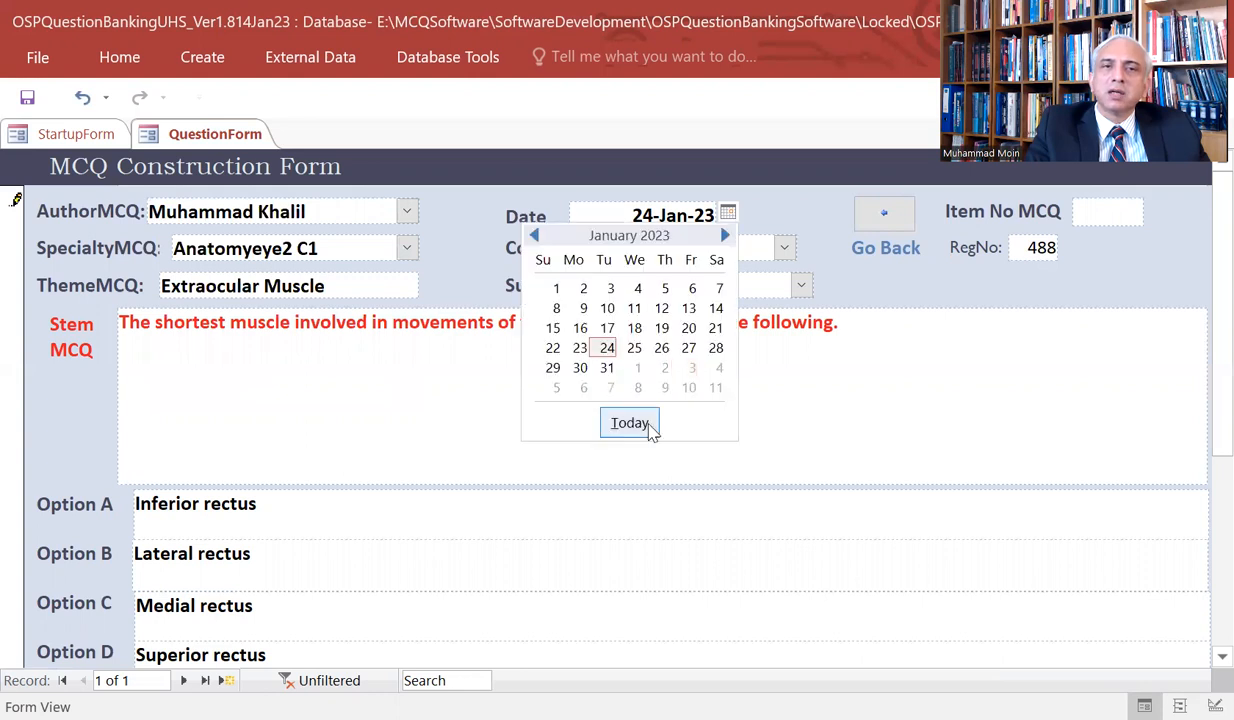
left_click(648, 425)
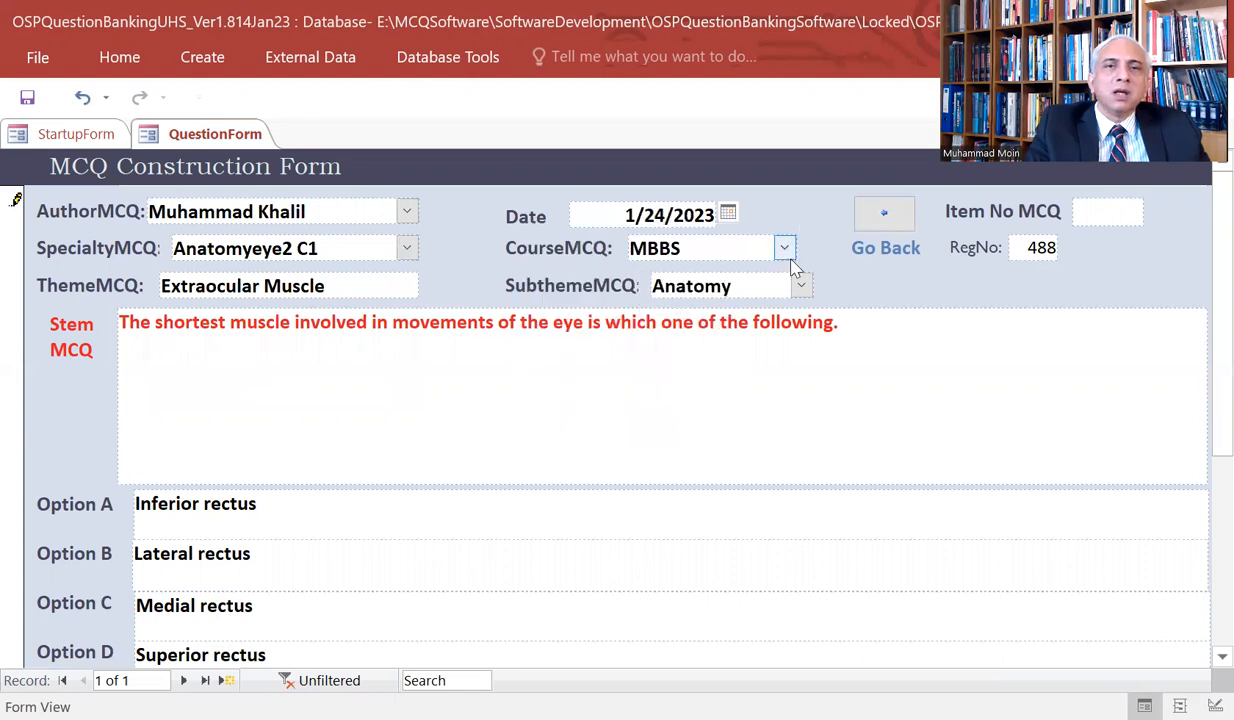
left_click(736, 345)
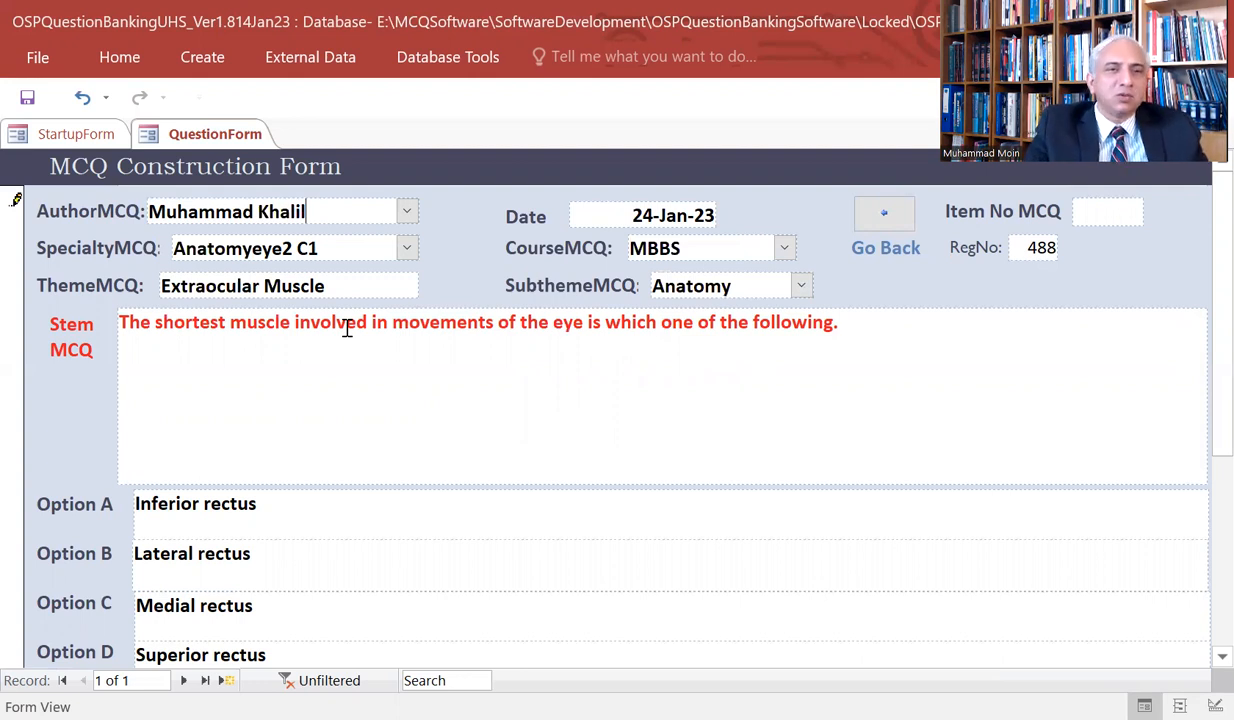
Remove the "Superior rectus" answer from Option D and append it to the text in Option E
left_click(311, 344)
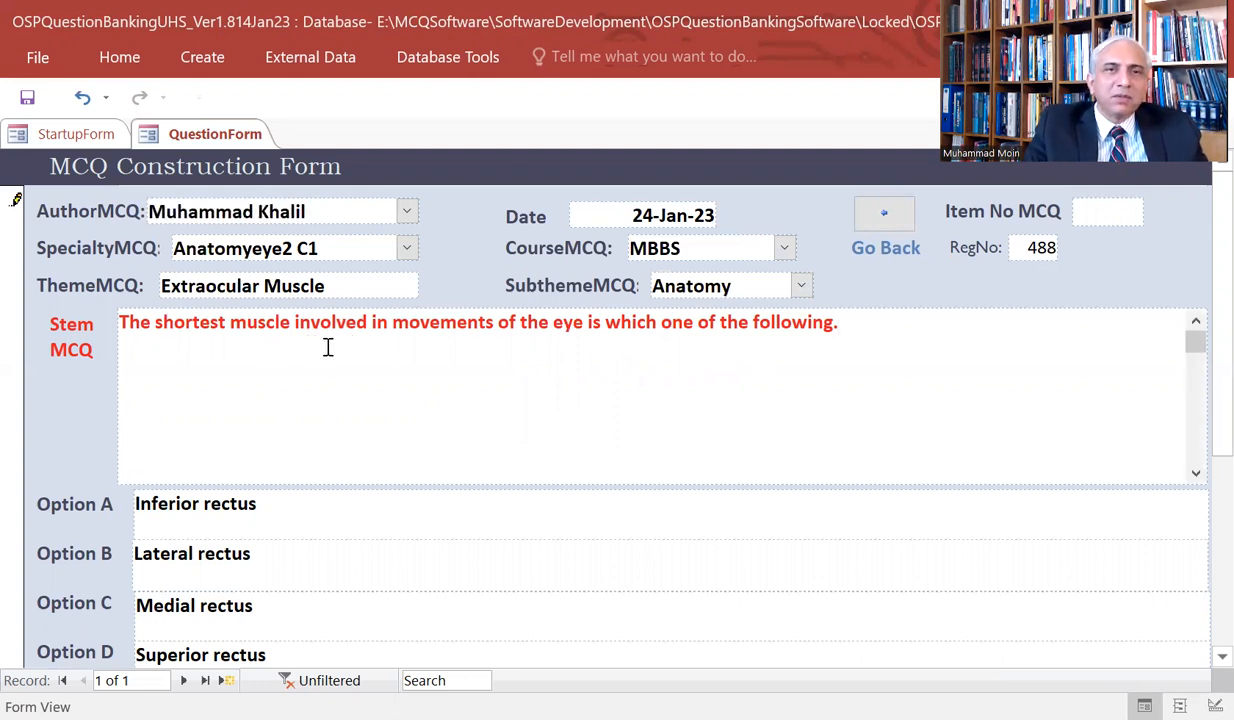
left_click(244, 528)
scroll(251, 529, "down", 2)
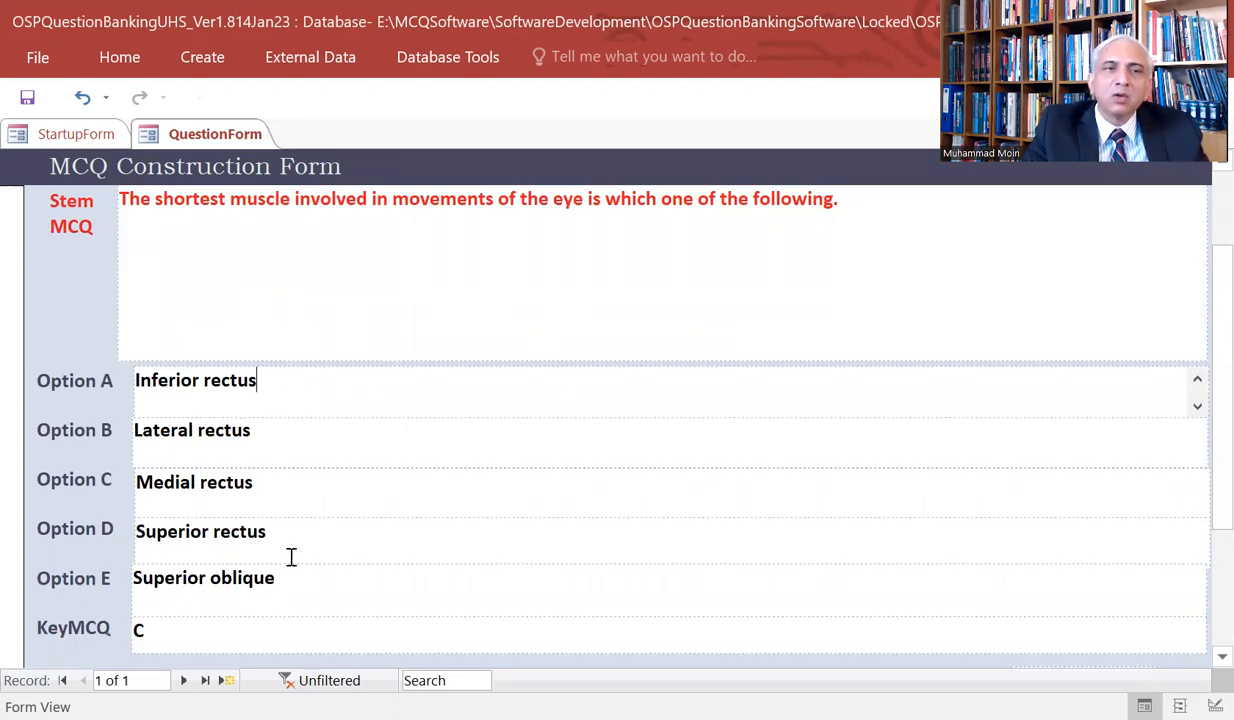
left_click_drag(300, 545, 118, 507)
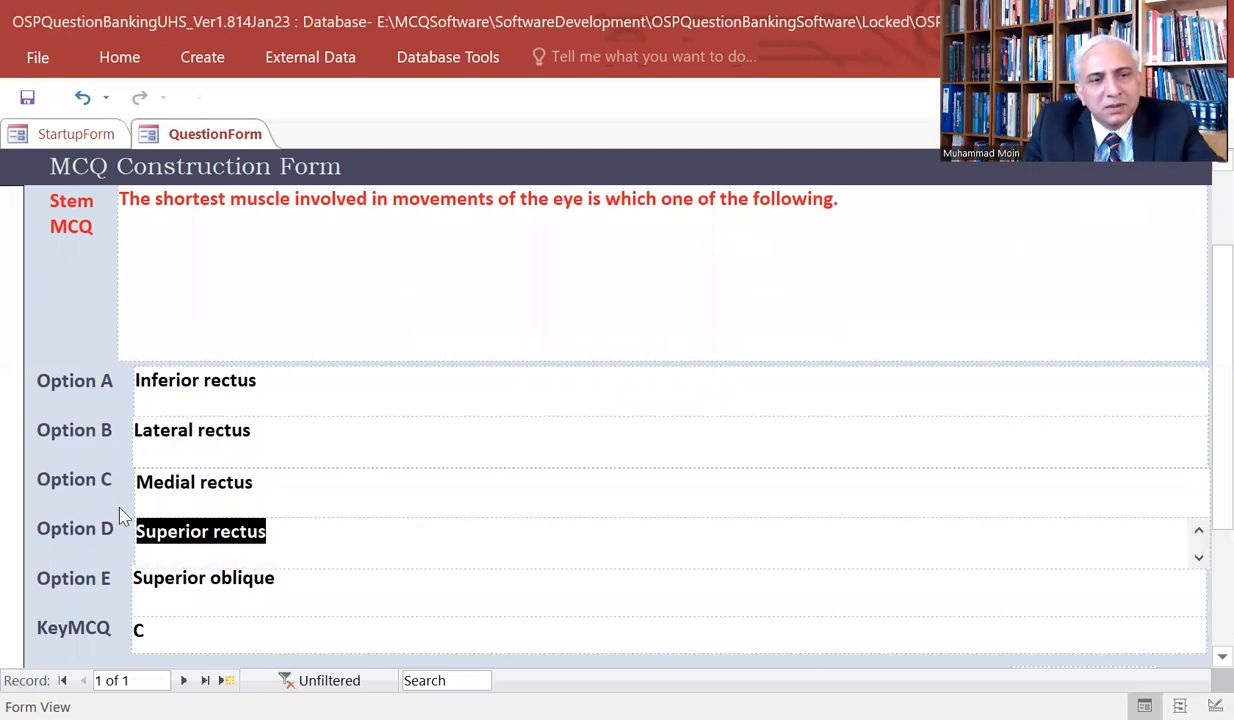
key("Delete")
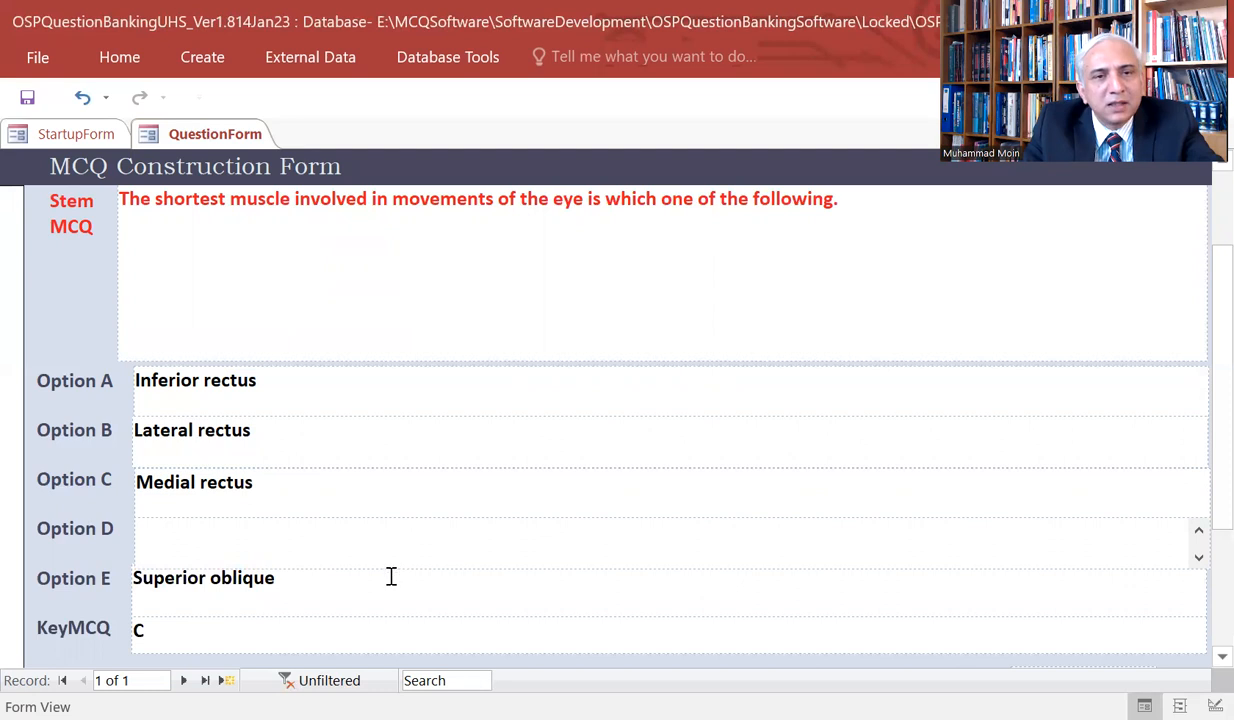
left_click(387, 573)
type("Superior rectus")
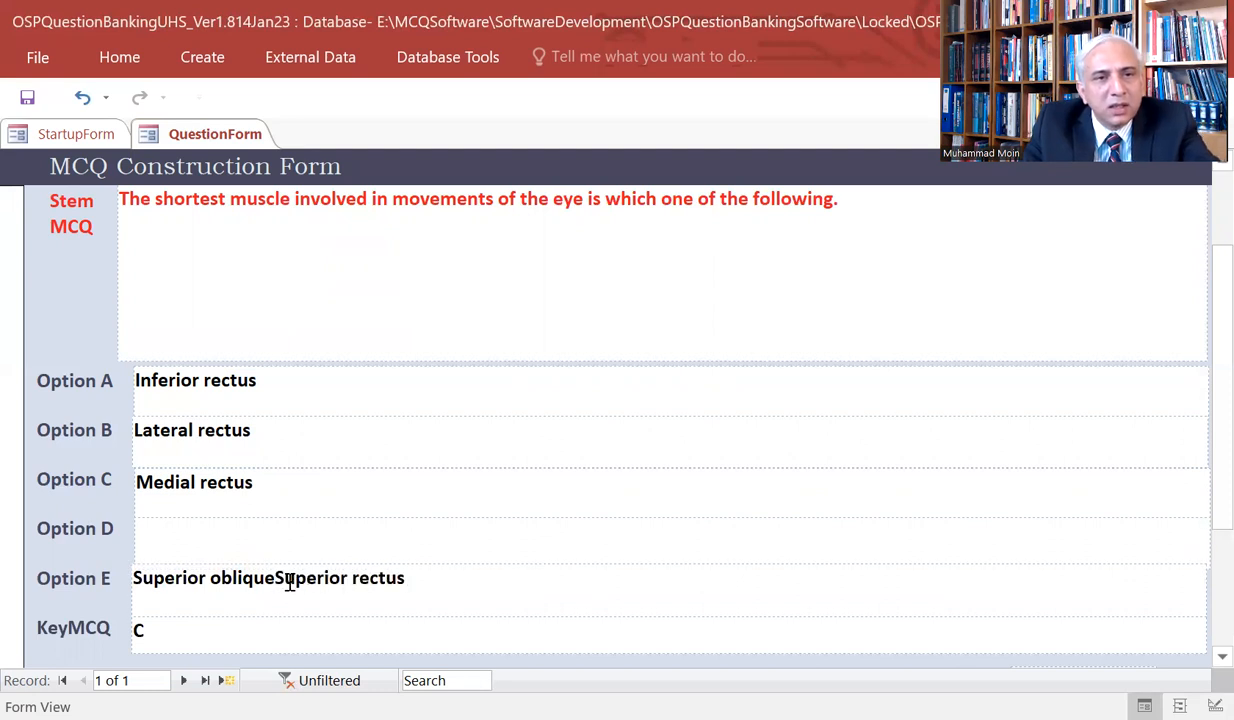
Cut "Superior oblique" out of Option E and paste it into the empty Option D
left_click_drag(278, 578, 94, 579)
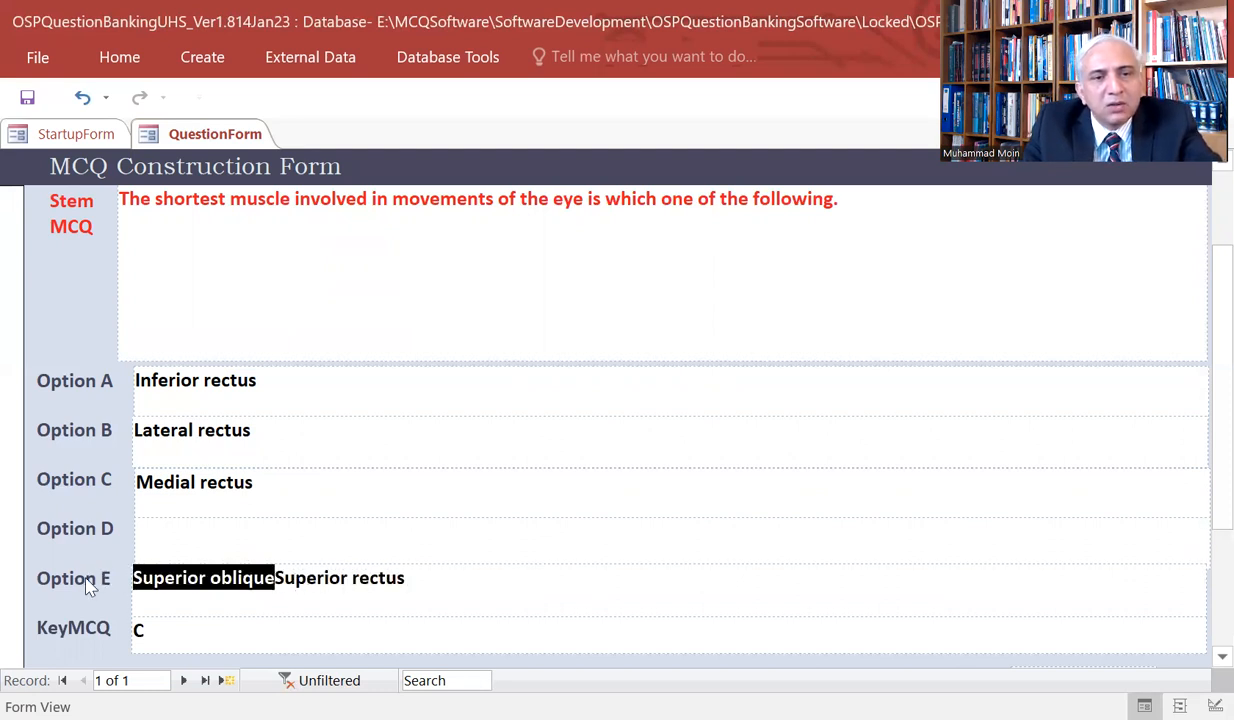
key("ctrl+x")
left_click(165, 535)
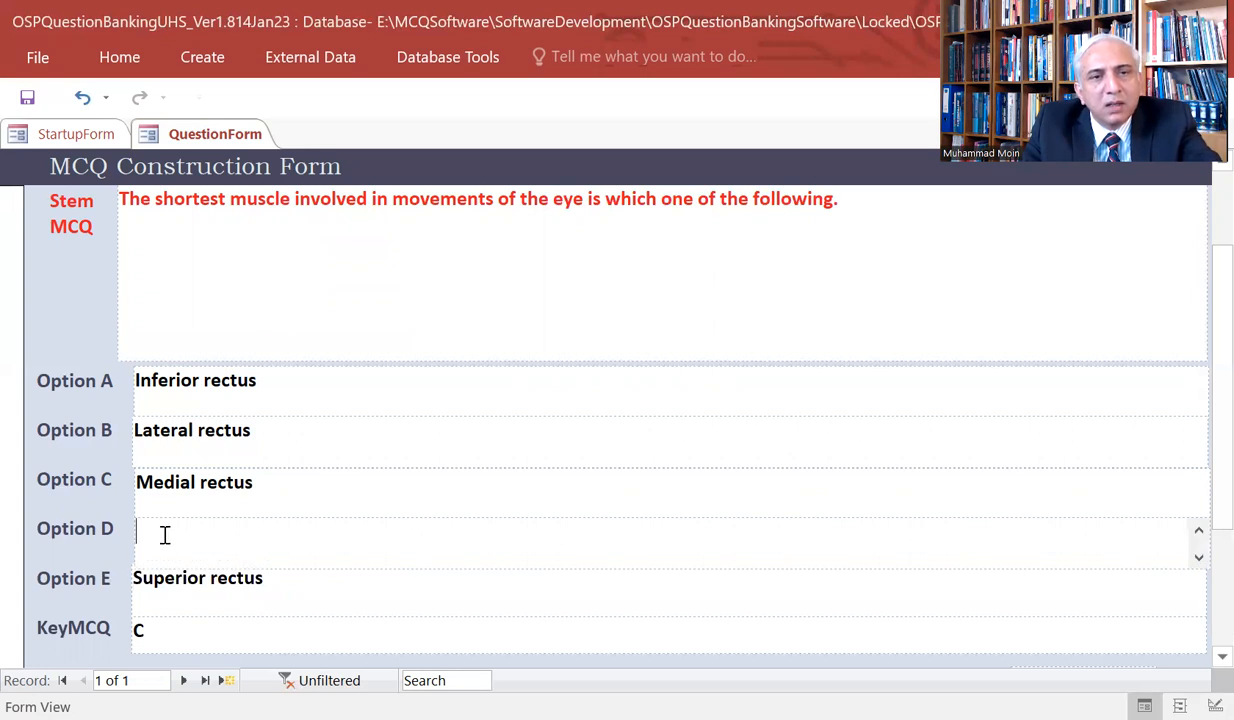
key("ctrl+v")
left_click(235, 590)
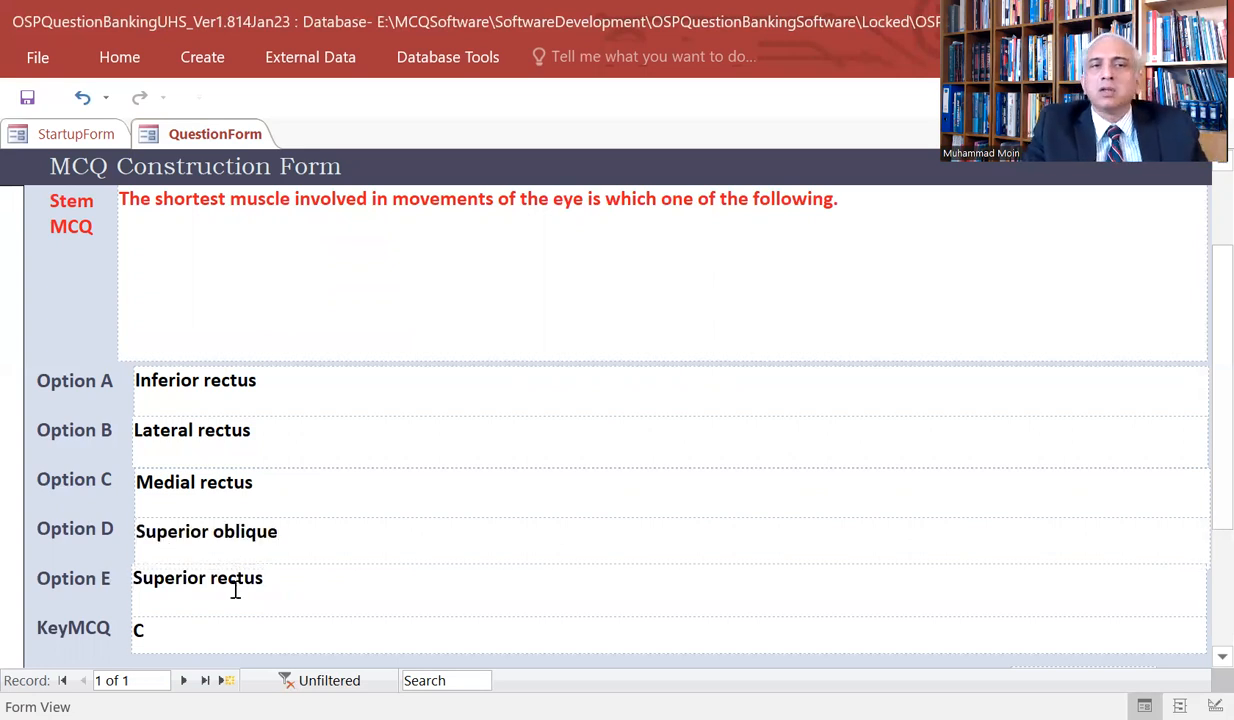
Review the question's key, importance, difficulty, cognitive level and reference fields
left_click(218, 626)
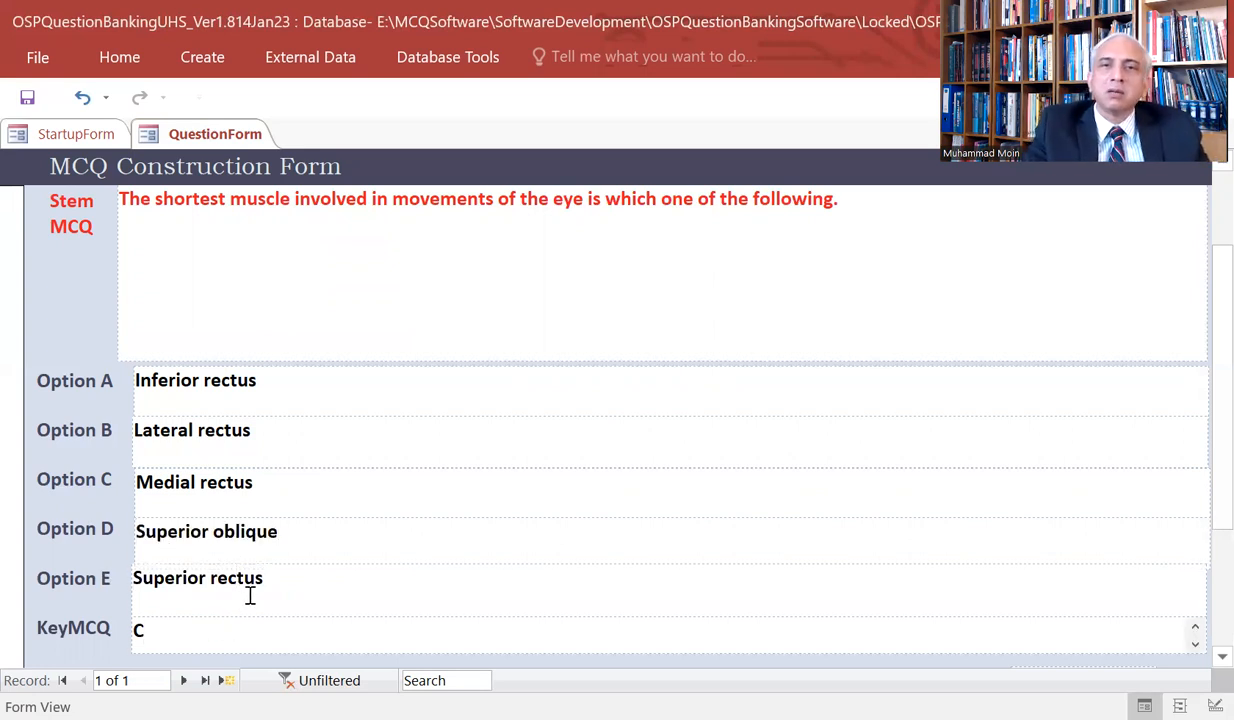
scroll(250, 595, "down", 2)
scroll(250, 595, "down", 1)
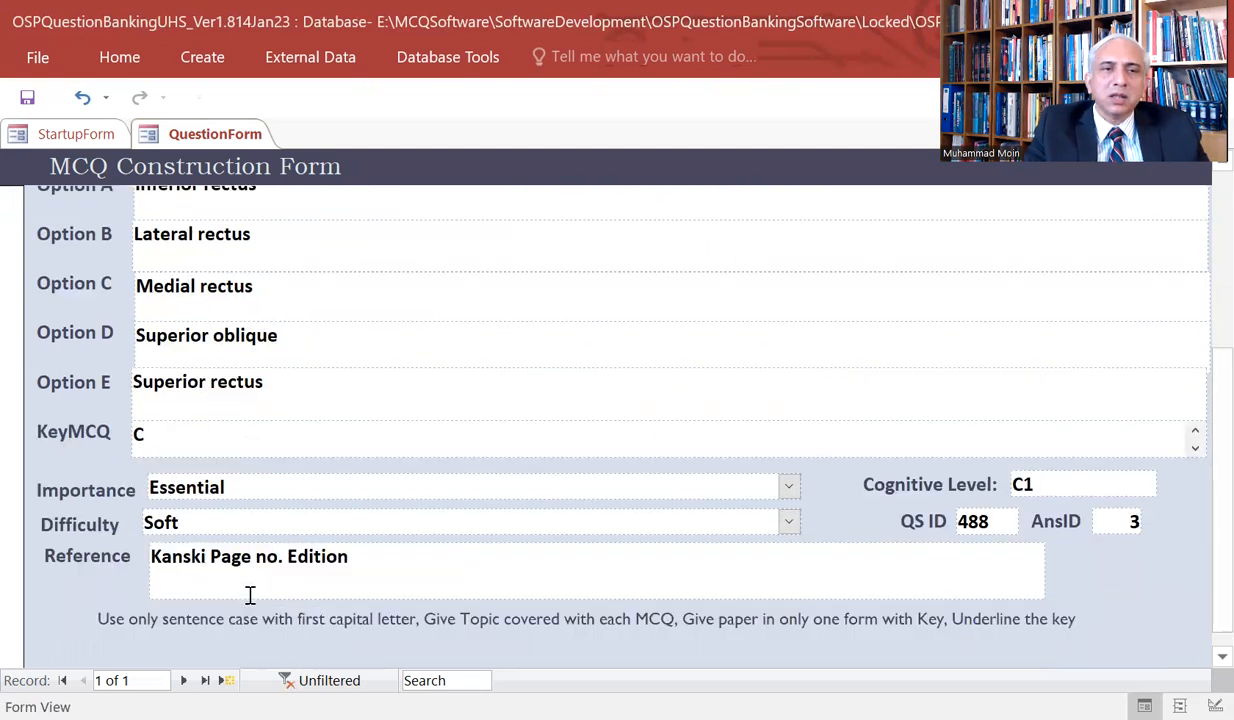
left_click(789, 487)
left_click(789, 487)
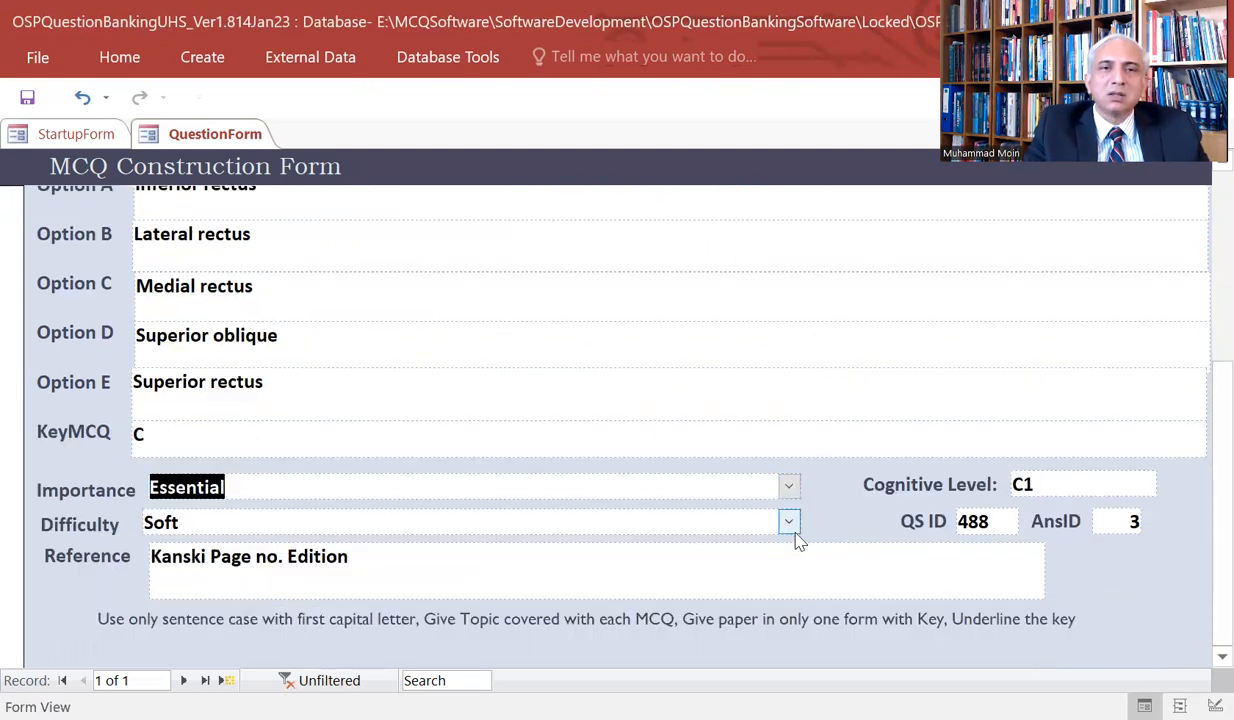
left_click(789, 522)
left_click(797, 540)
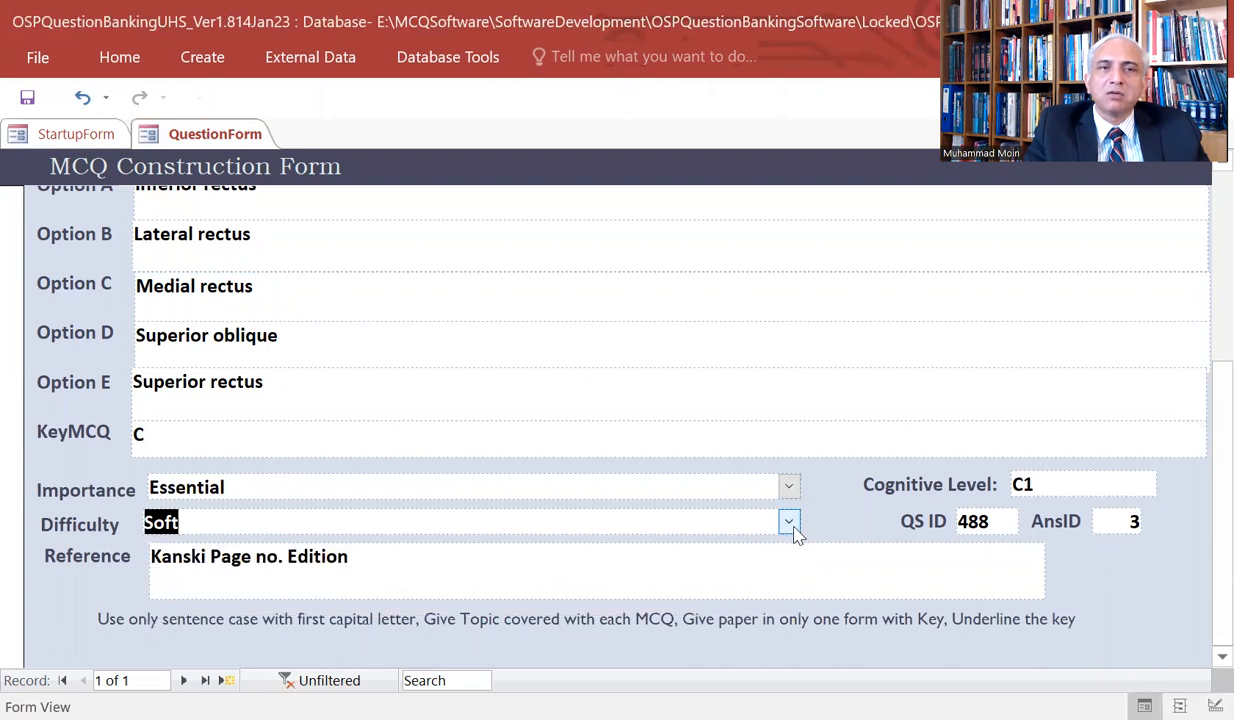
left_click(1075, 485)
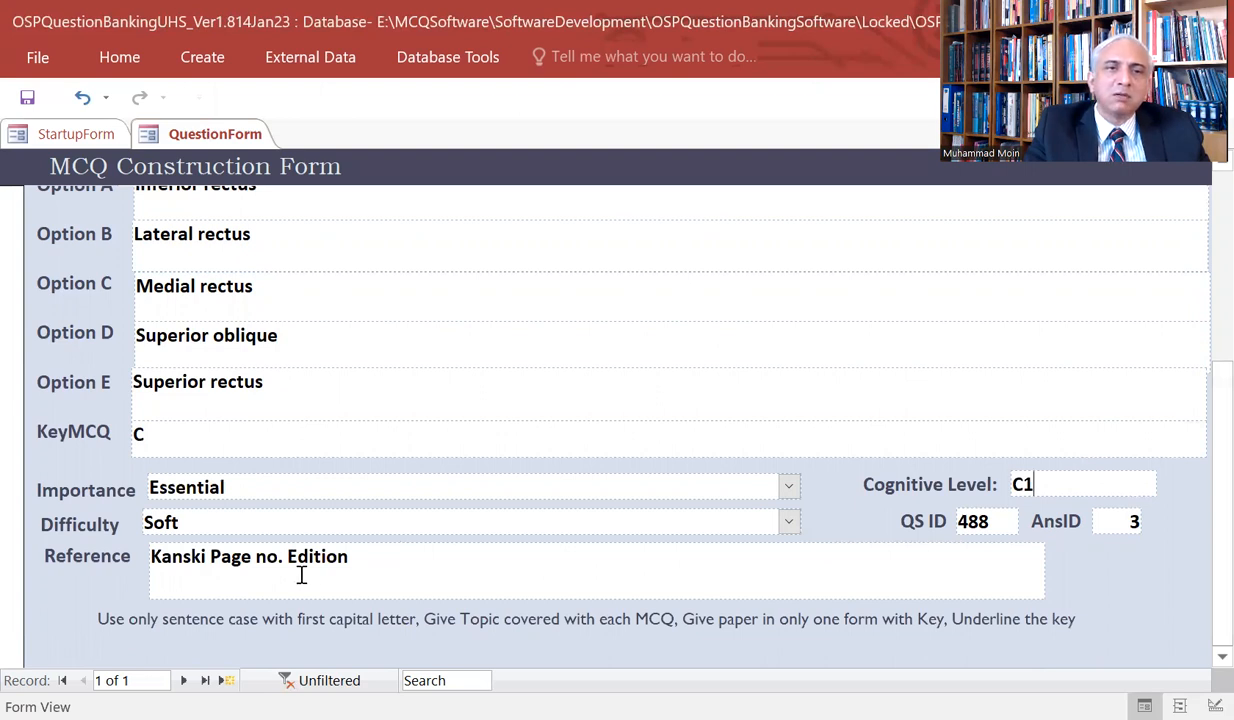
left_click(238, 567)
scroll(298, 570, "up", 5)
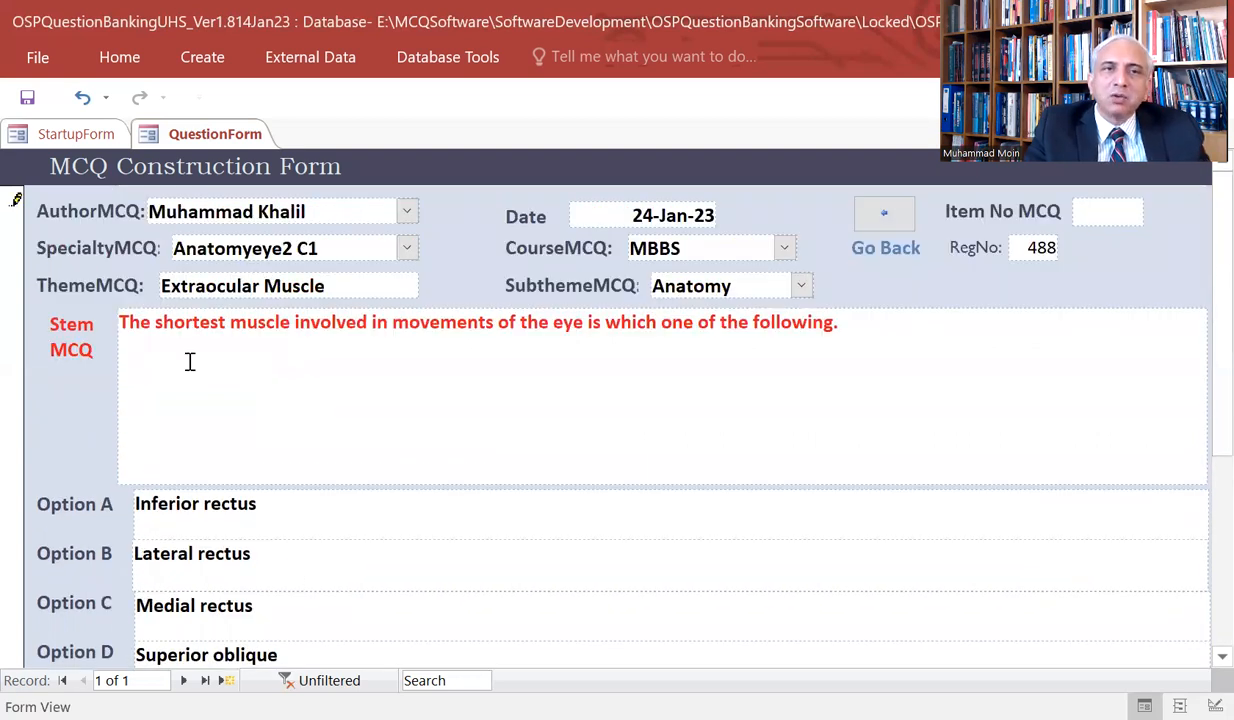
left_click(145, 331)
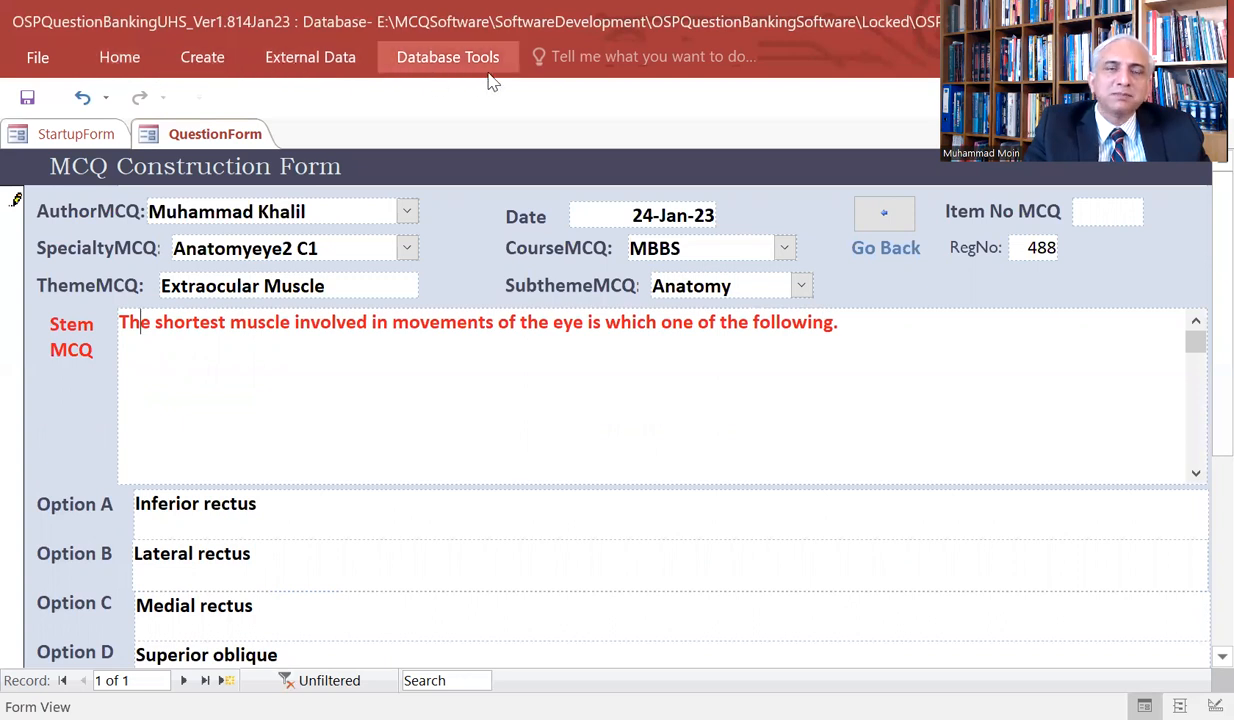
left_click(120, 60)
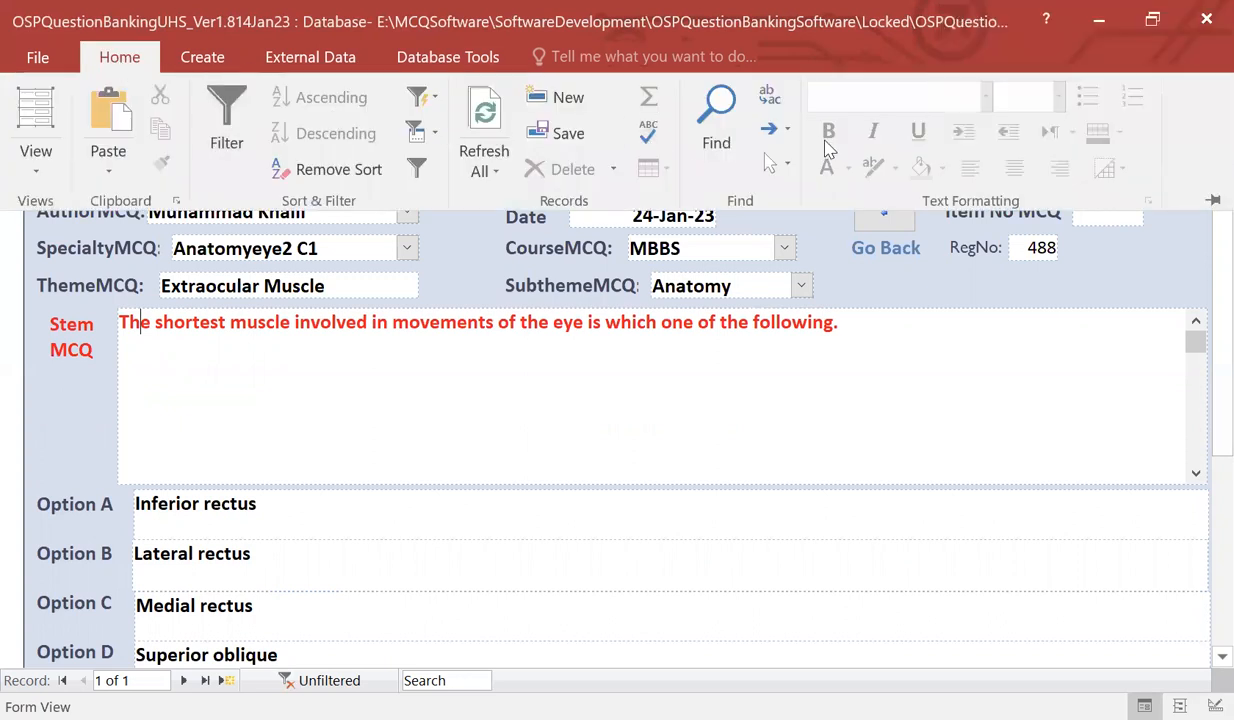
left_click(783, 97)
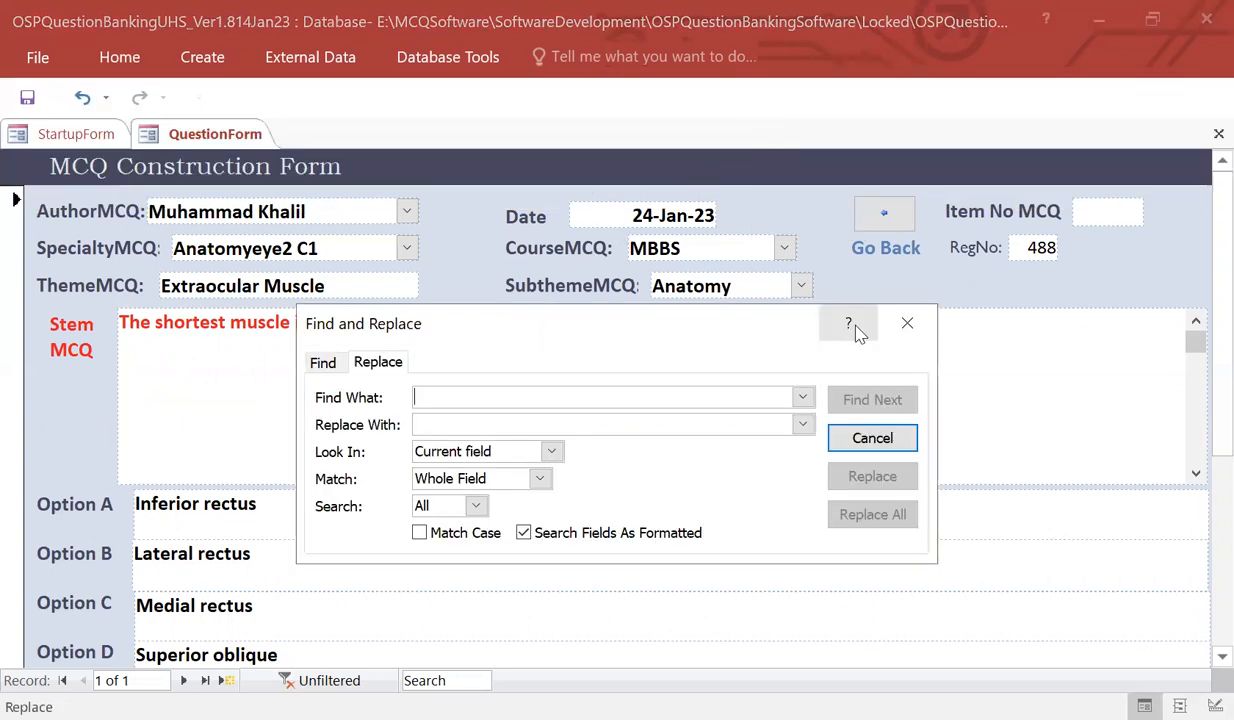
left_click(907, 323)
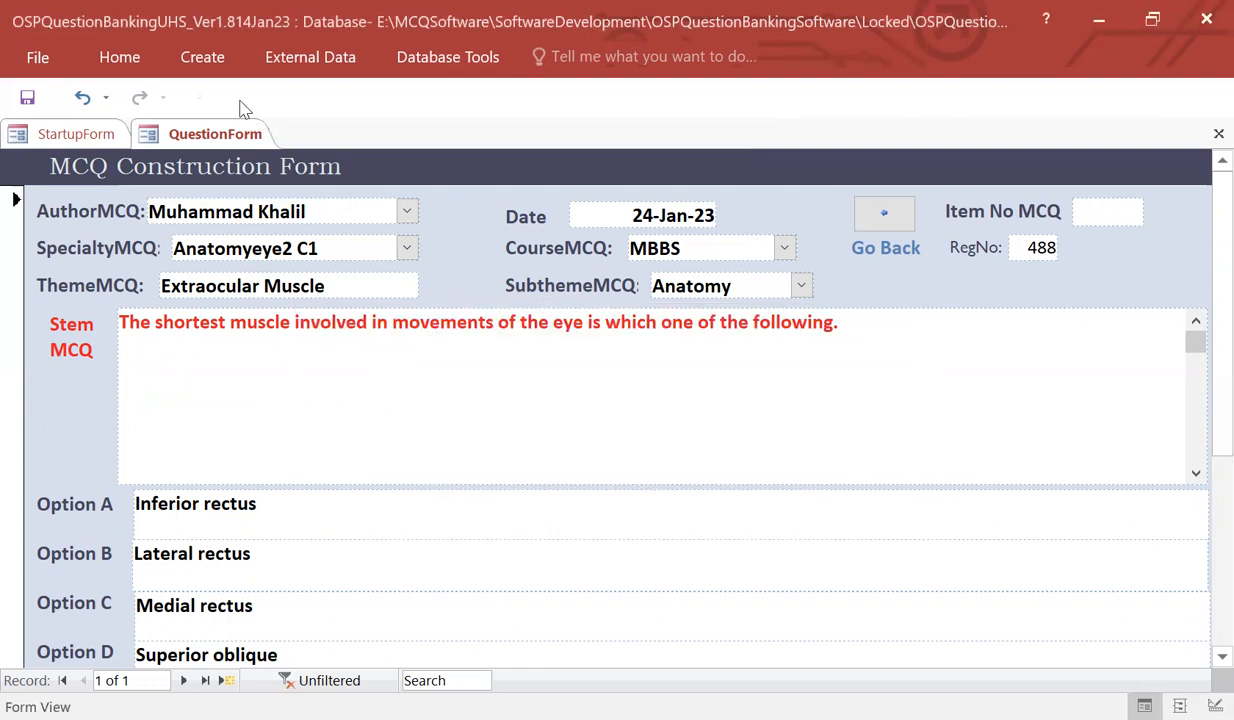
Run a spelling check on the question, ignoring the flagged textbook name in the Reference field
left_click(121, 60)
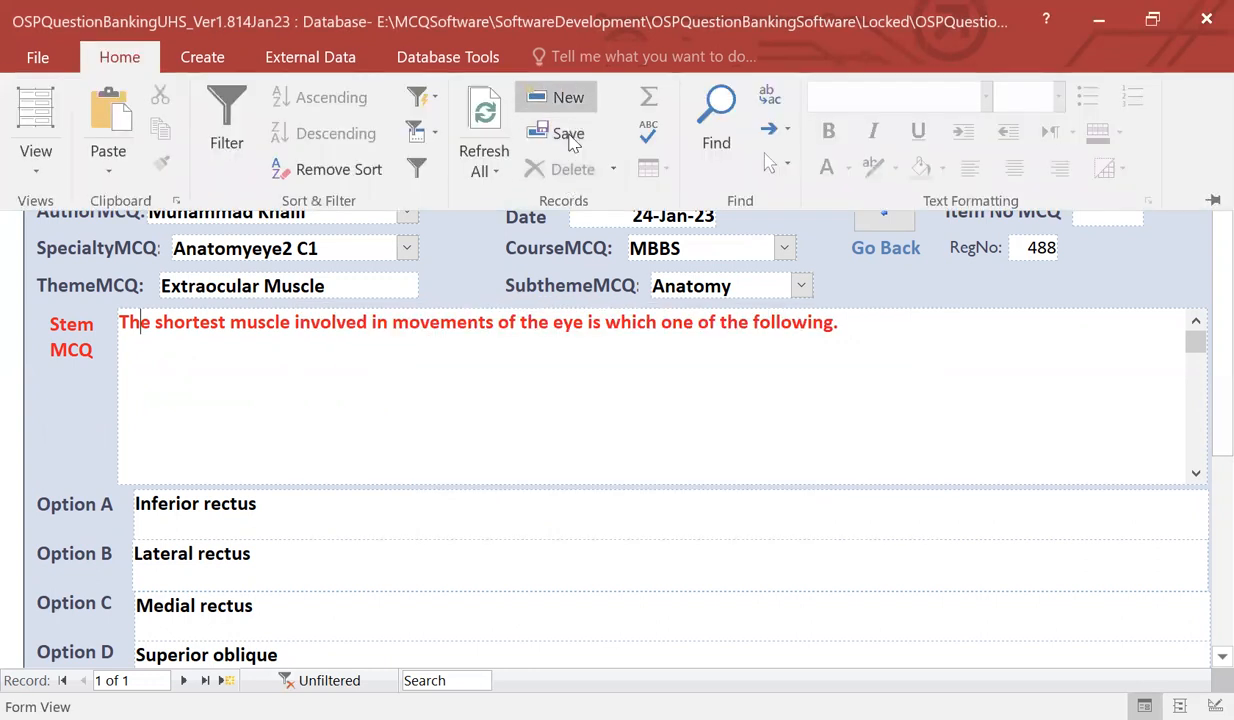
left_click(648, 140)
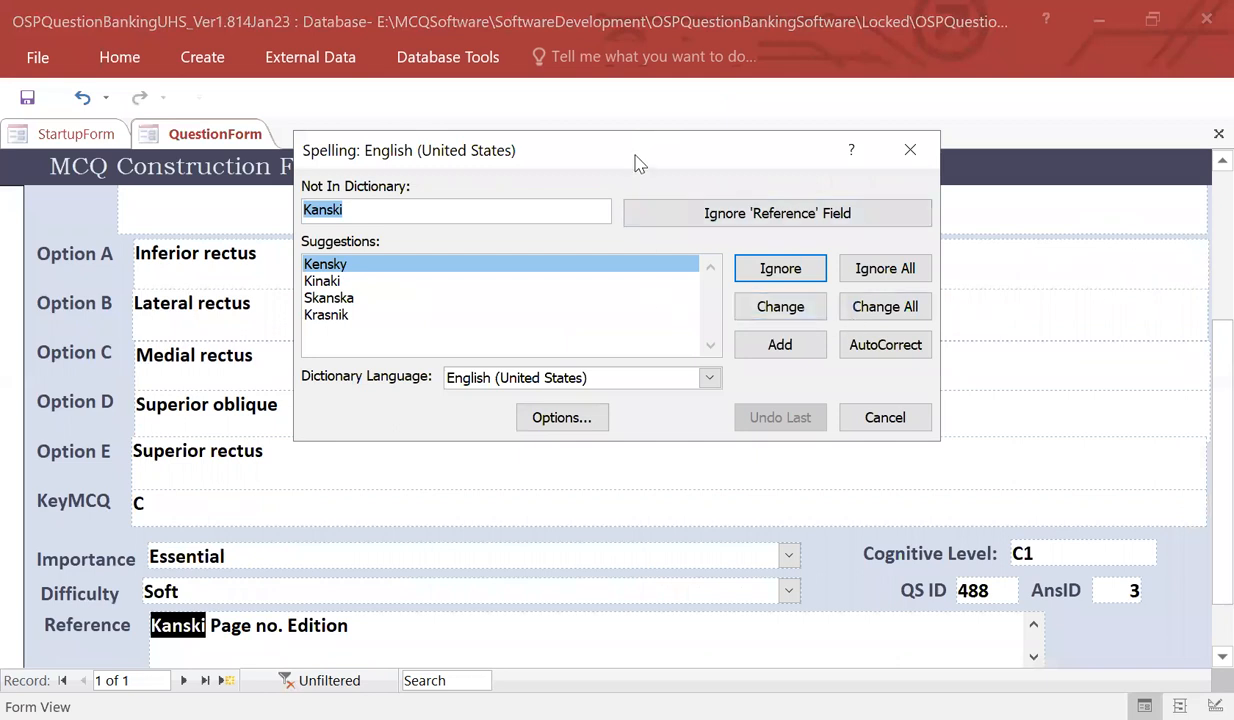
left_click_drag(640, 163, 713, 288)
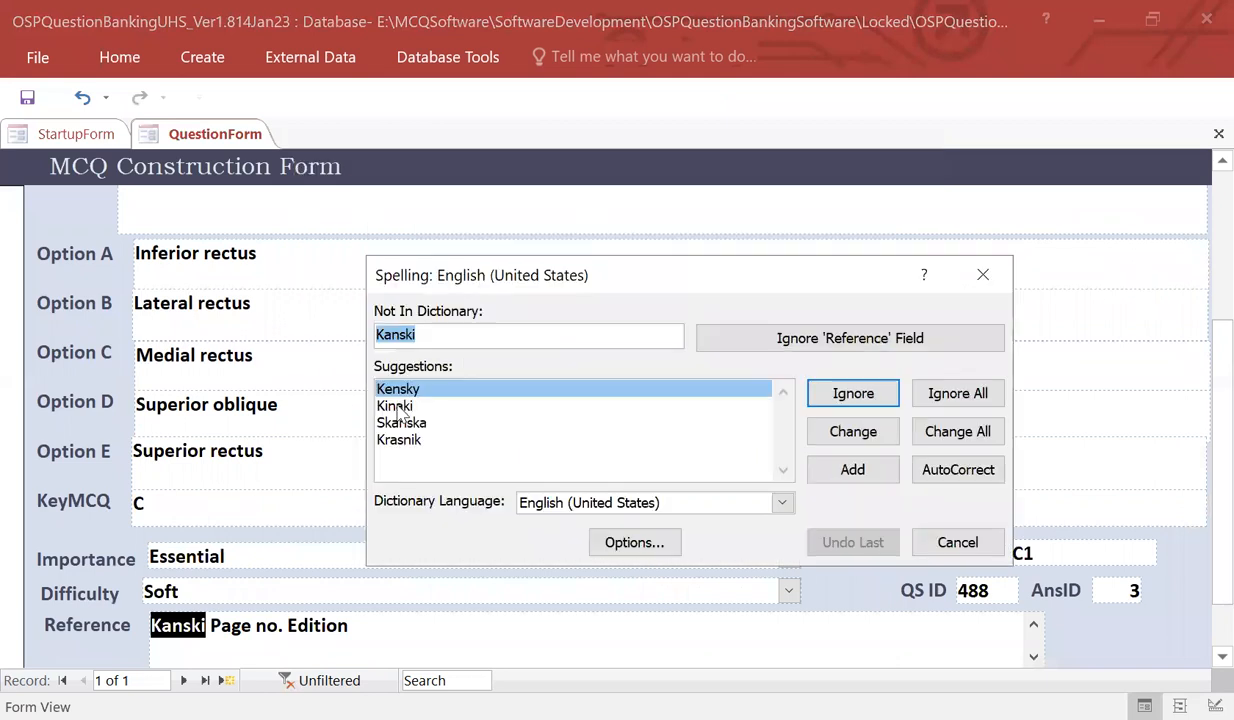
left_click(875, 404)
left_click(853, 394)
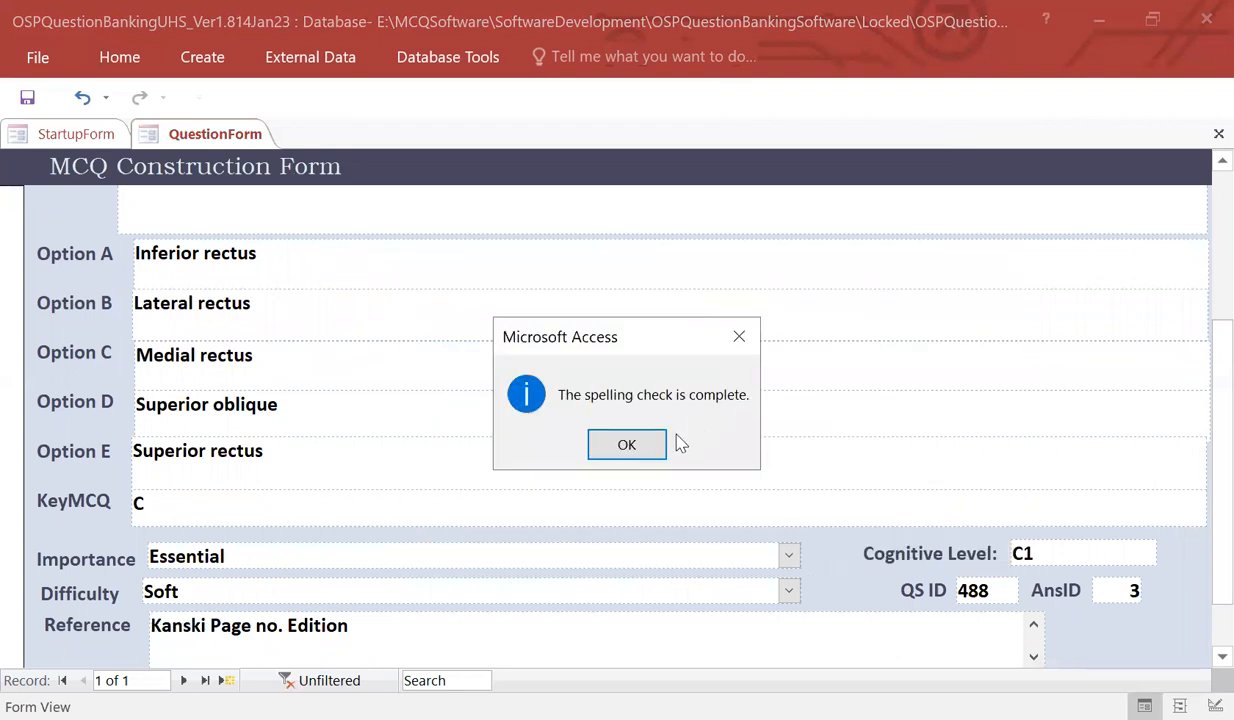
left_click(640, 442)
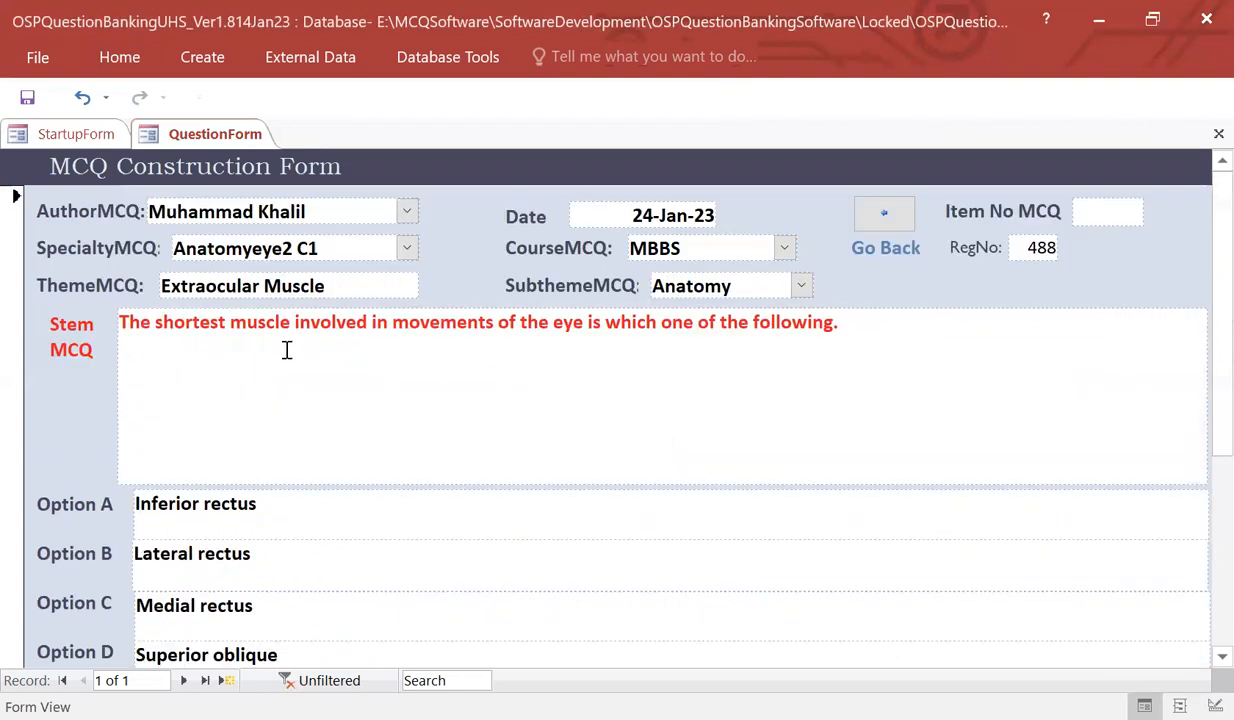
Remove the "e" from the stem's first word so that it reads "Th"
left_click(147, 316)
key("BackSpace")
key("End")
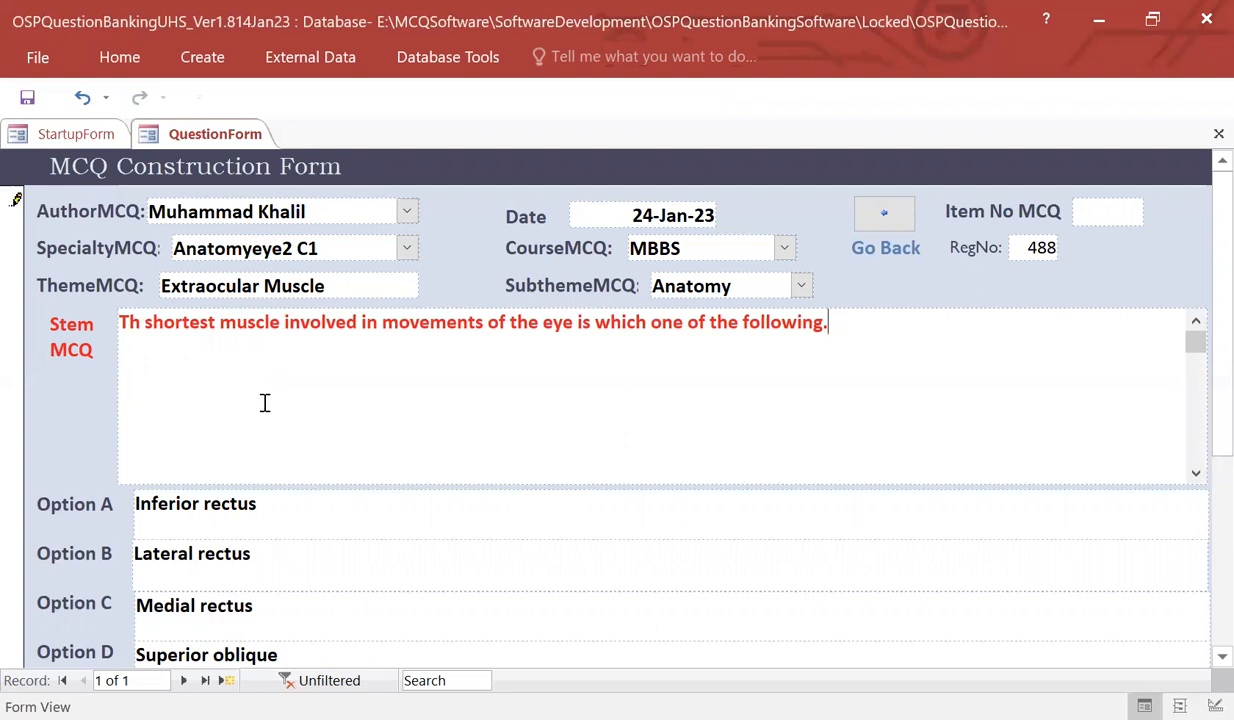
Run a spelling check that corrects "Th" in the stem to "The", and end it at the textbook name in the Reference field
left_click(119, 58)
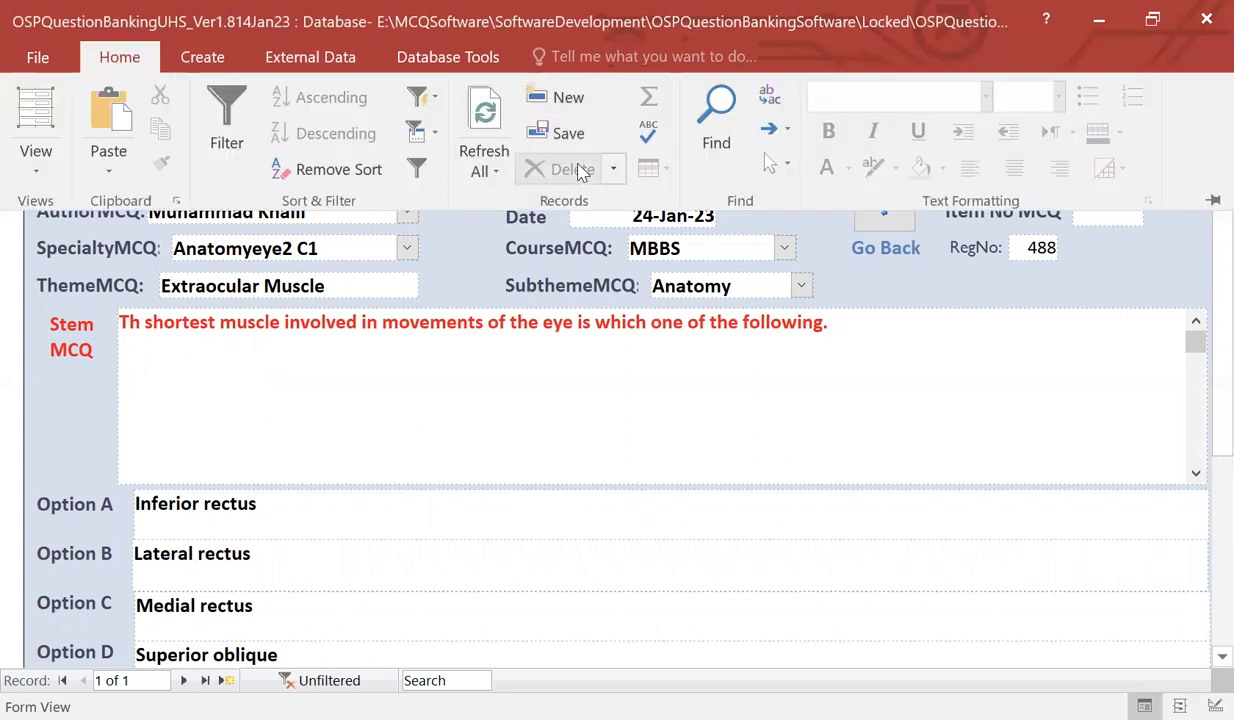
left_click(648, 137)
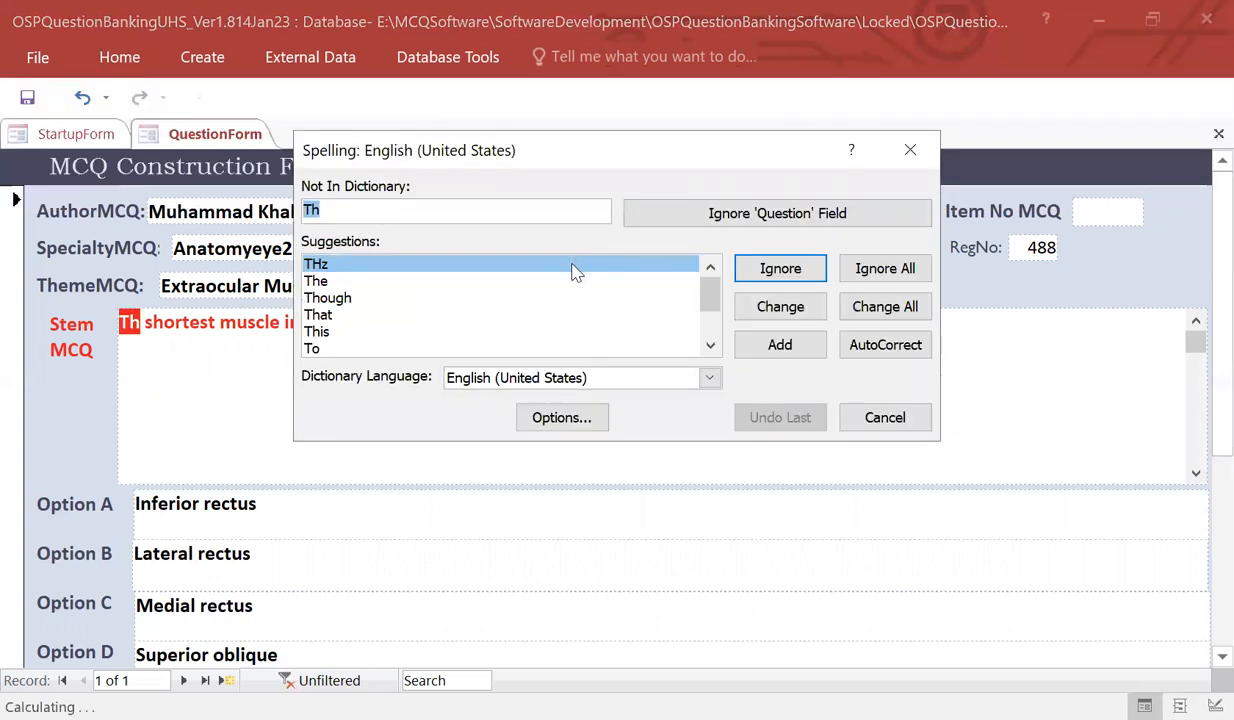
left_click(505, 281)
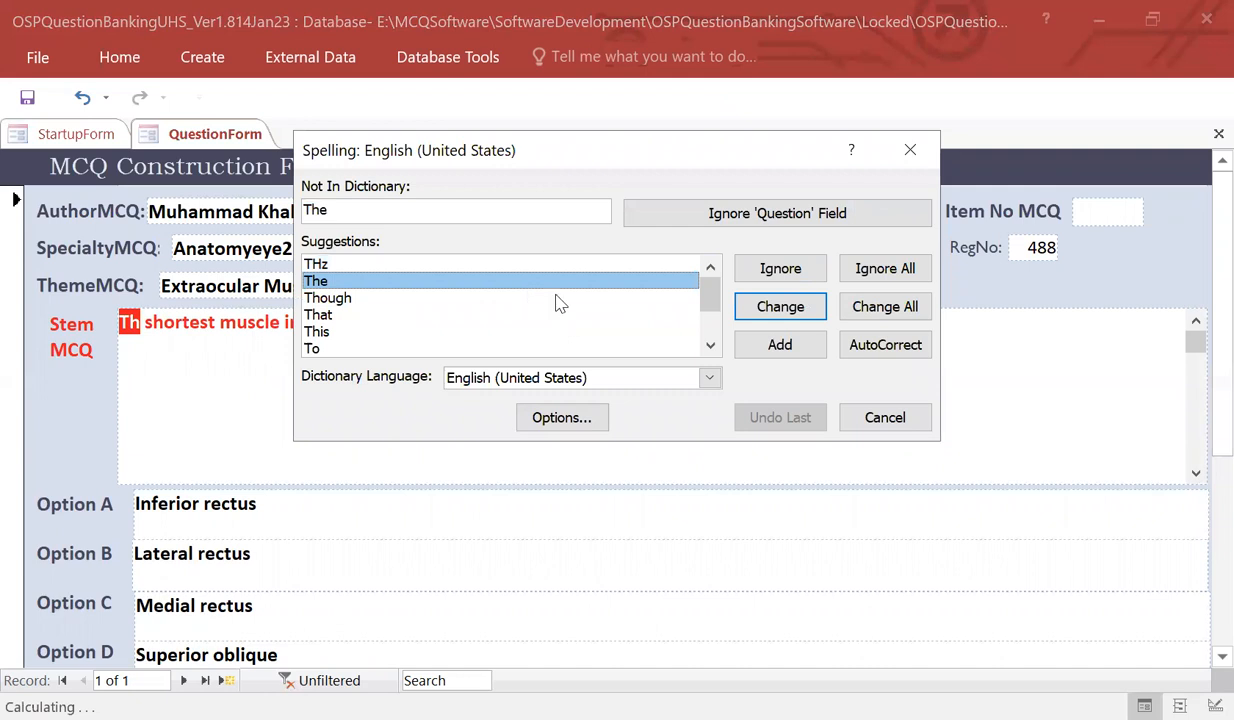
left_click(775, 308)
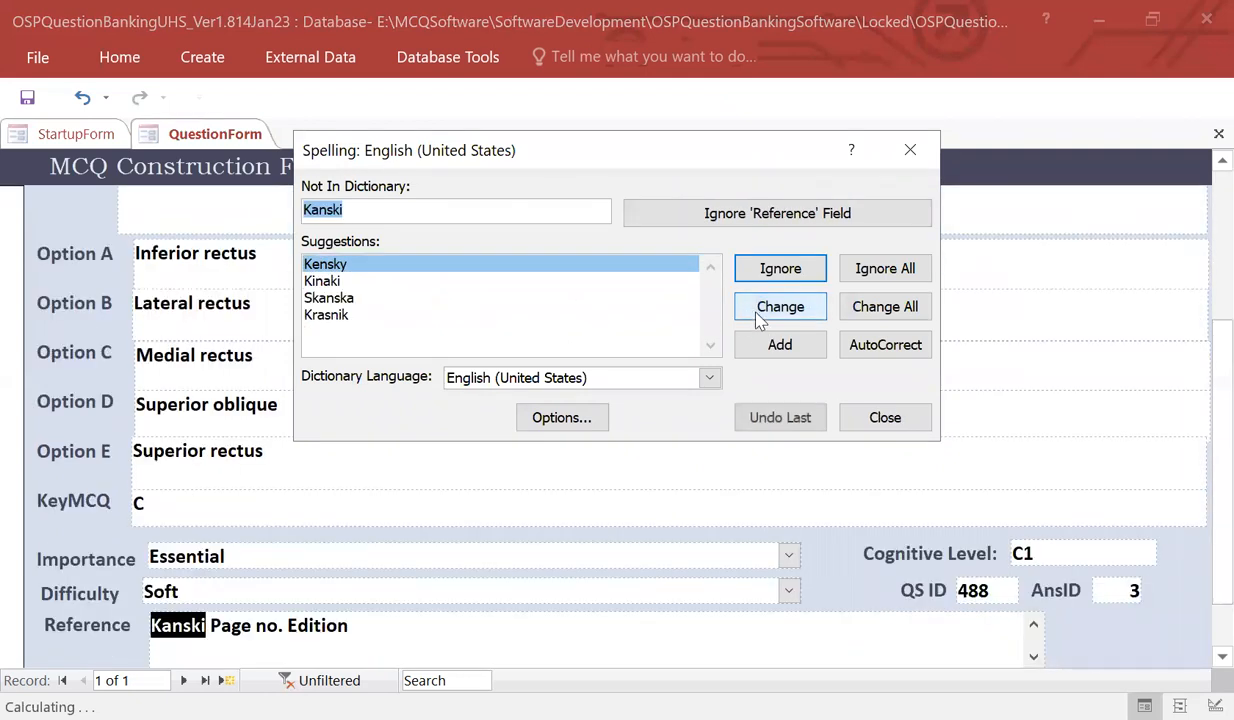
left_click(860, 420)
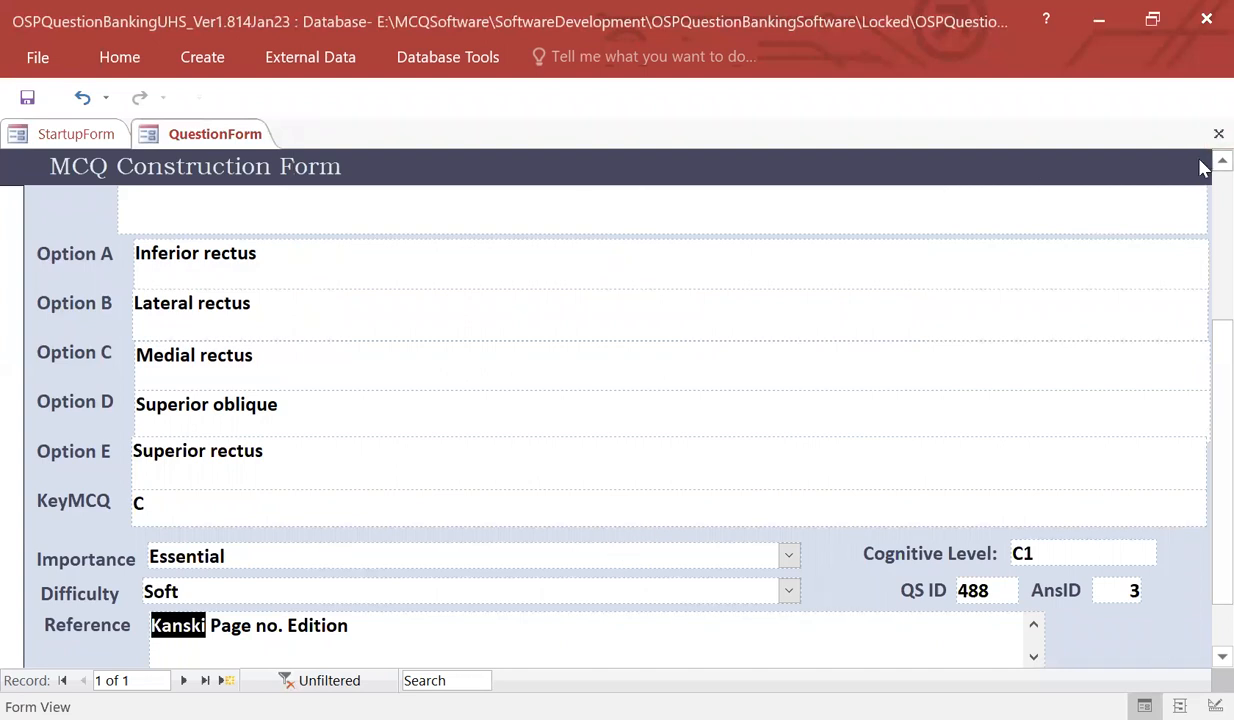
Close the question form, reopen MCQ editing and advance to a new blank question record
key("ctrl+w")
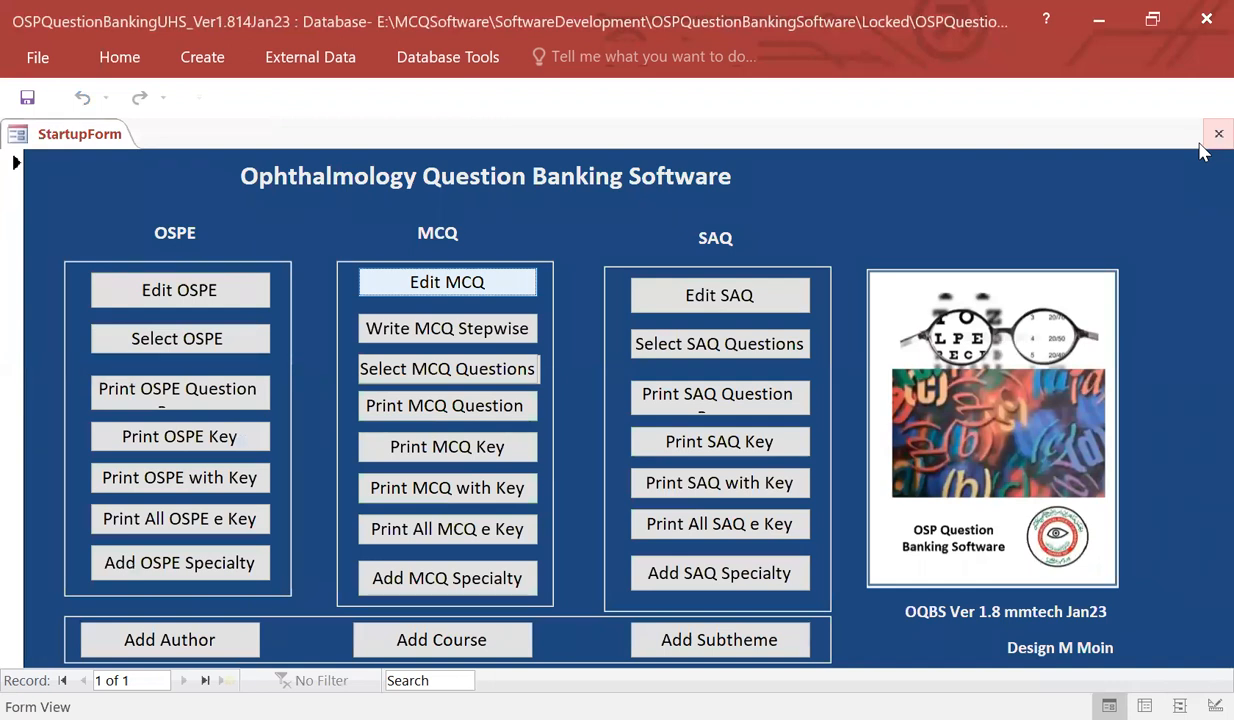
left_click(445, 282)
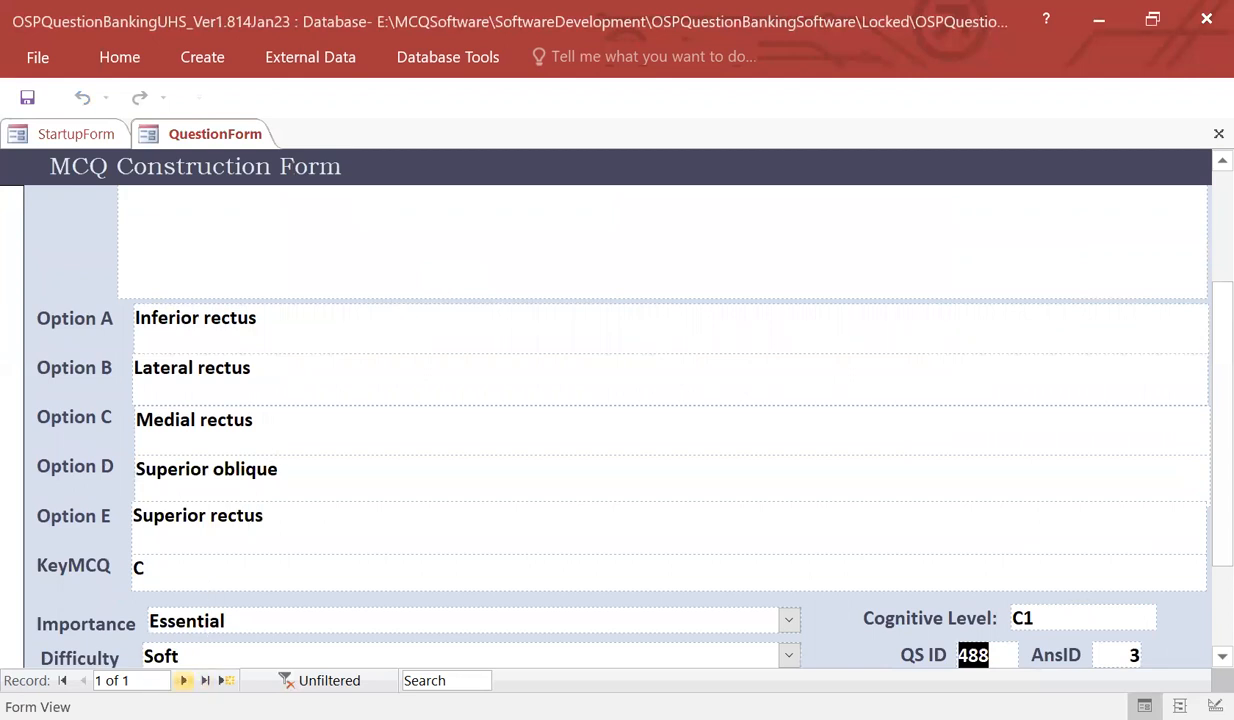
left_click(183, 681)
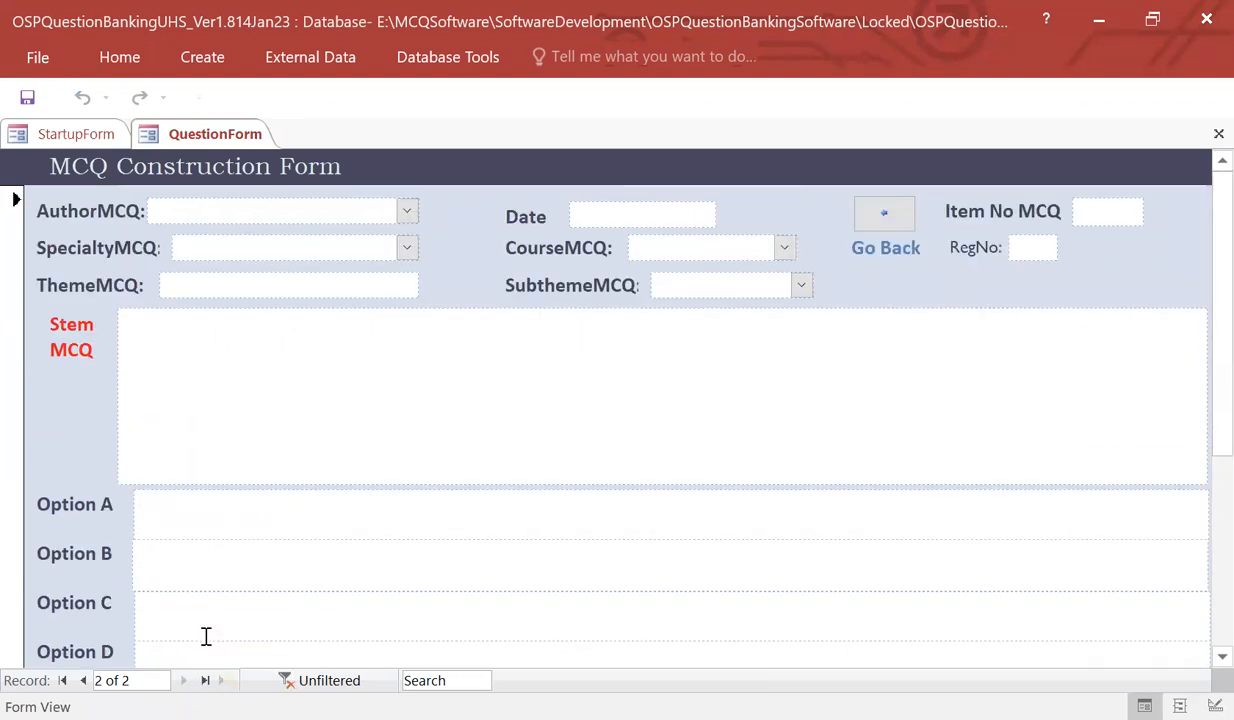
Assign the second listed author to the new question and set its date to 24-Jan-23
left_click(406, 212)
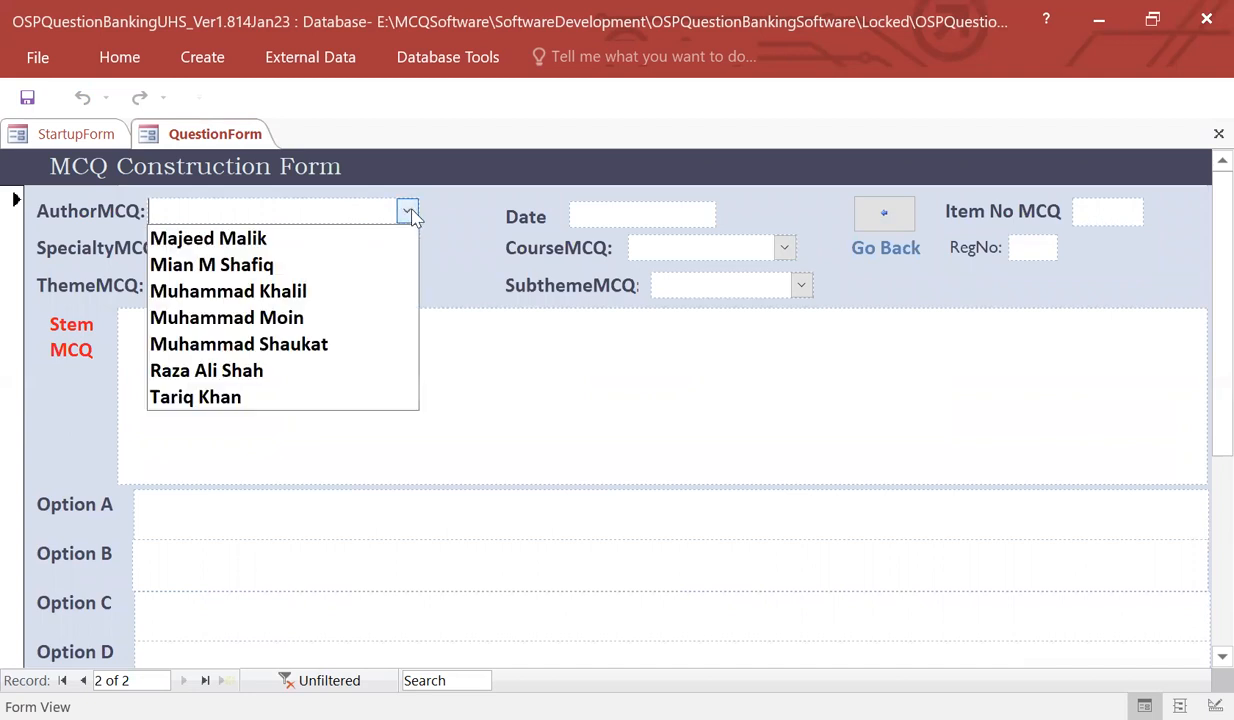
left_click(341, 264)
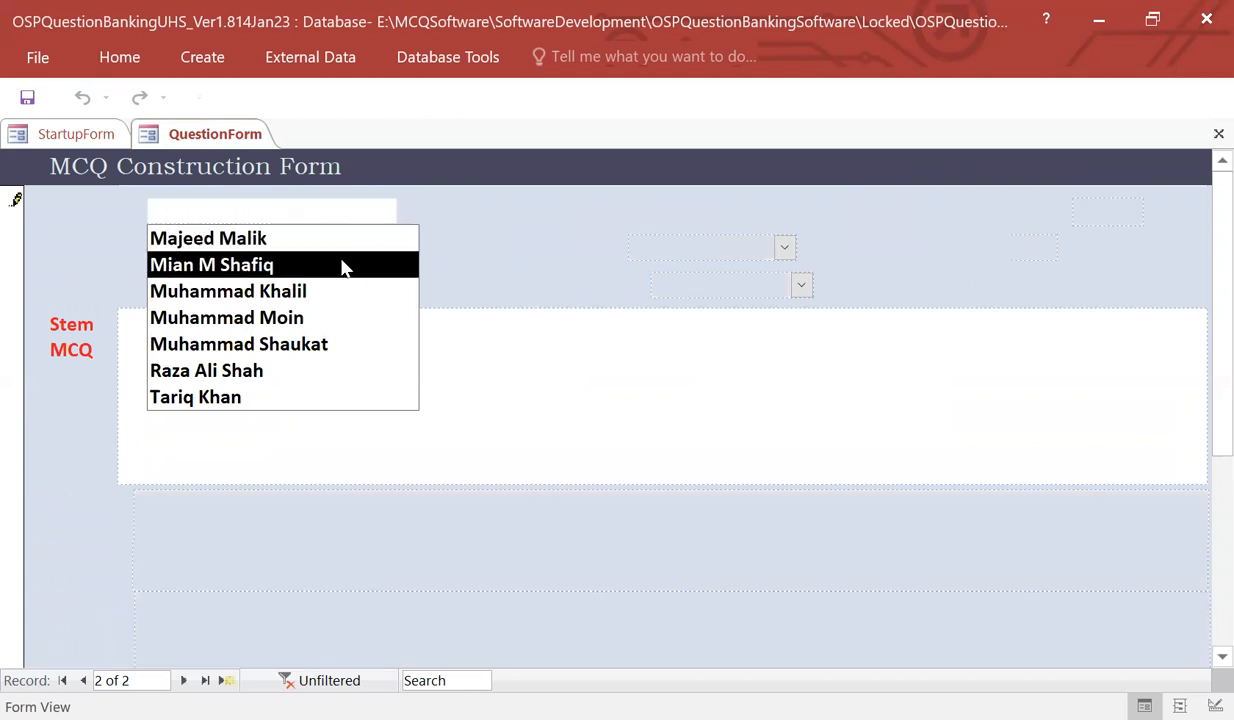
left_click(620, 215)
left_click(727, 212)
left_click(620, 428)
Set the question's specialty to Physiology1 C1, its course to MBBS and its subtheme to Etiology
left_click(407, 247)
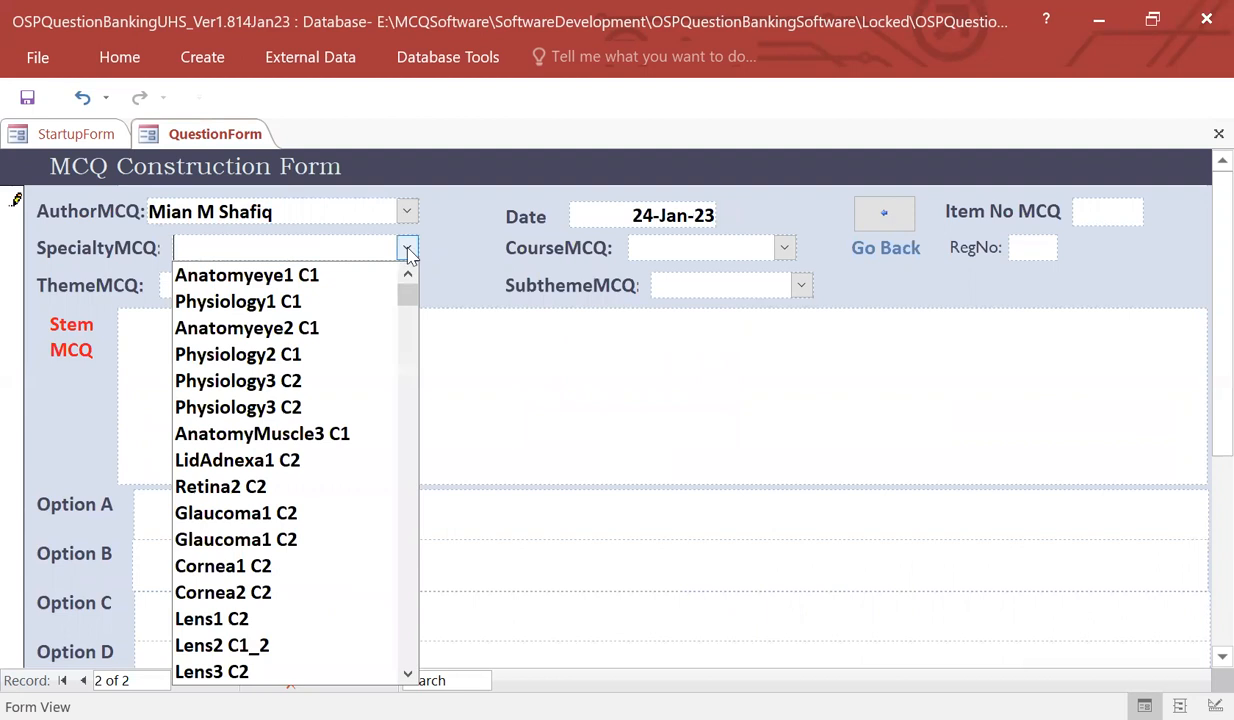
left_click(386, 302)
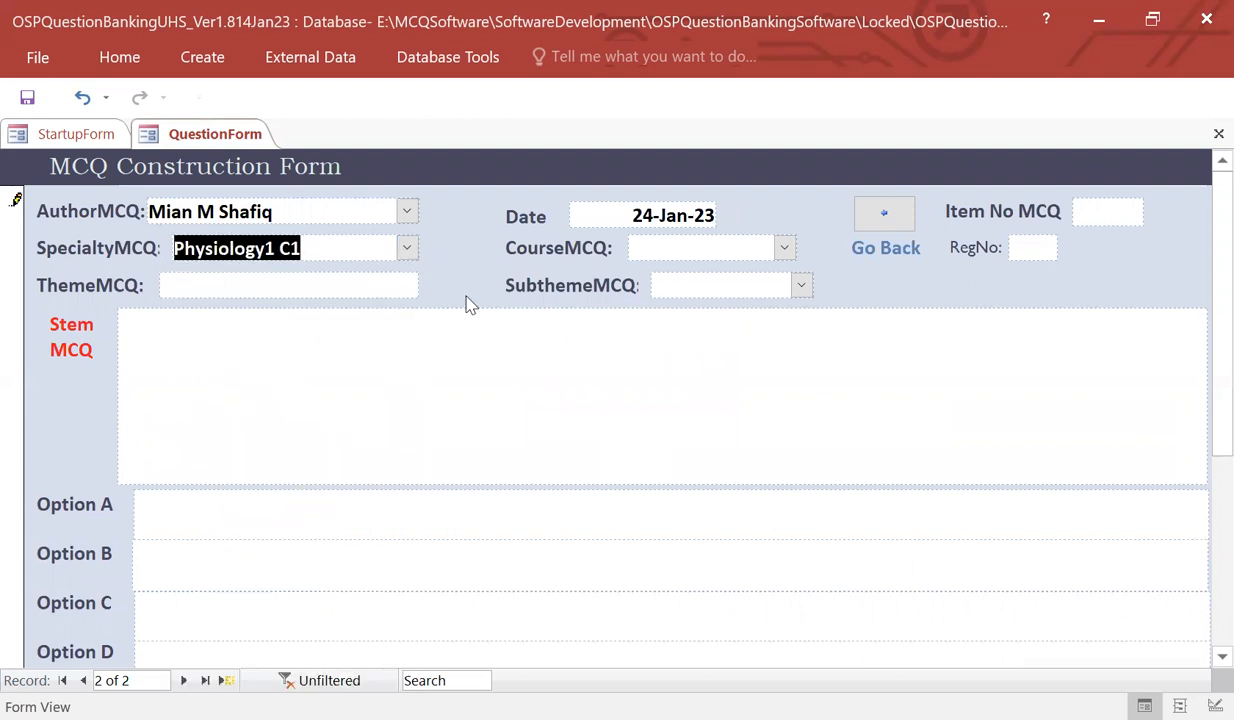
left_click(784, 247)
left_click(757, 328)
left_click(801, 285)
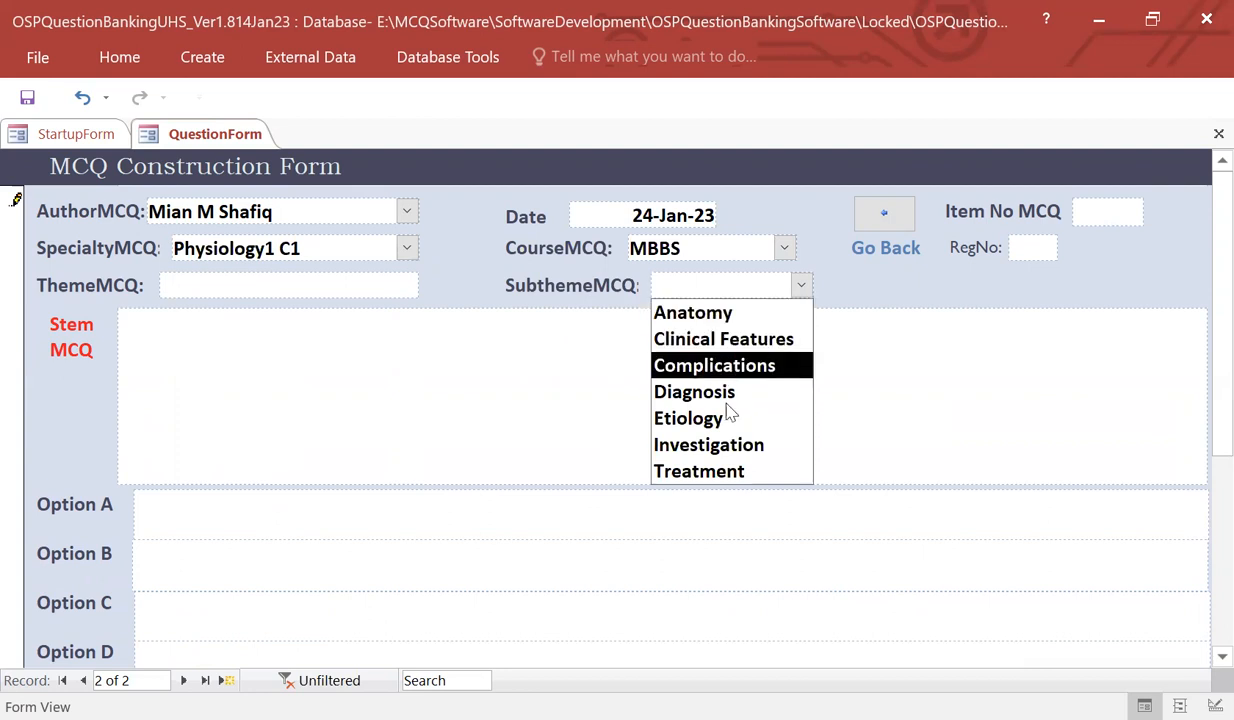
left_click(694, 416)
Enter "The function of the aqueous humour is" as the question stem
left_click(629, 385)
type("Th fe f")
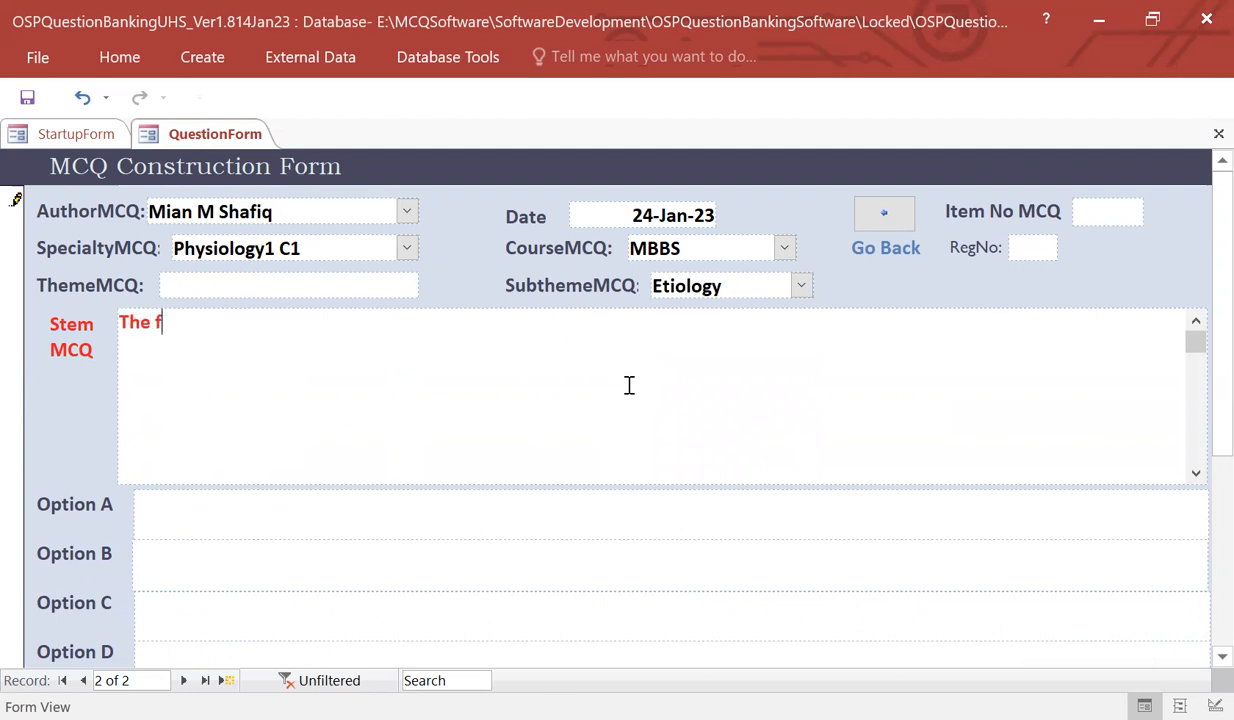
type("unction of the aqueous")
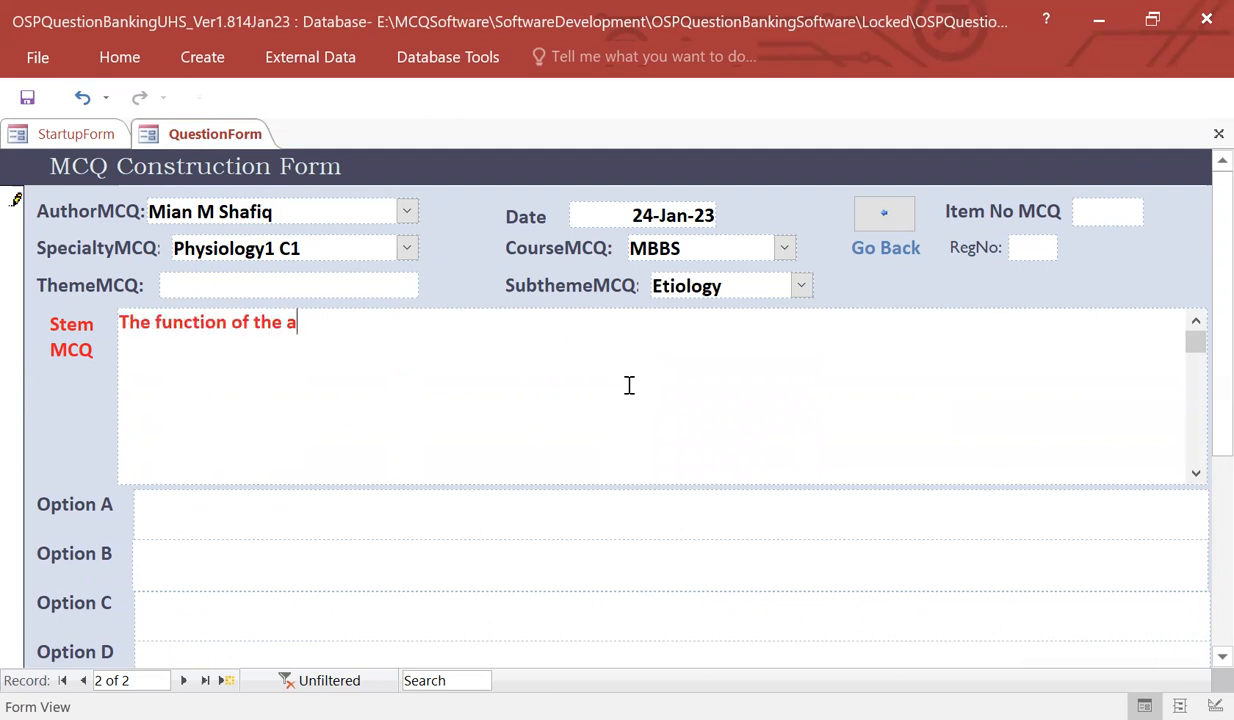
type("umour is")
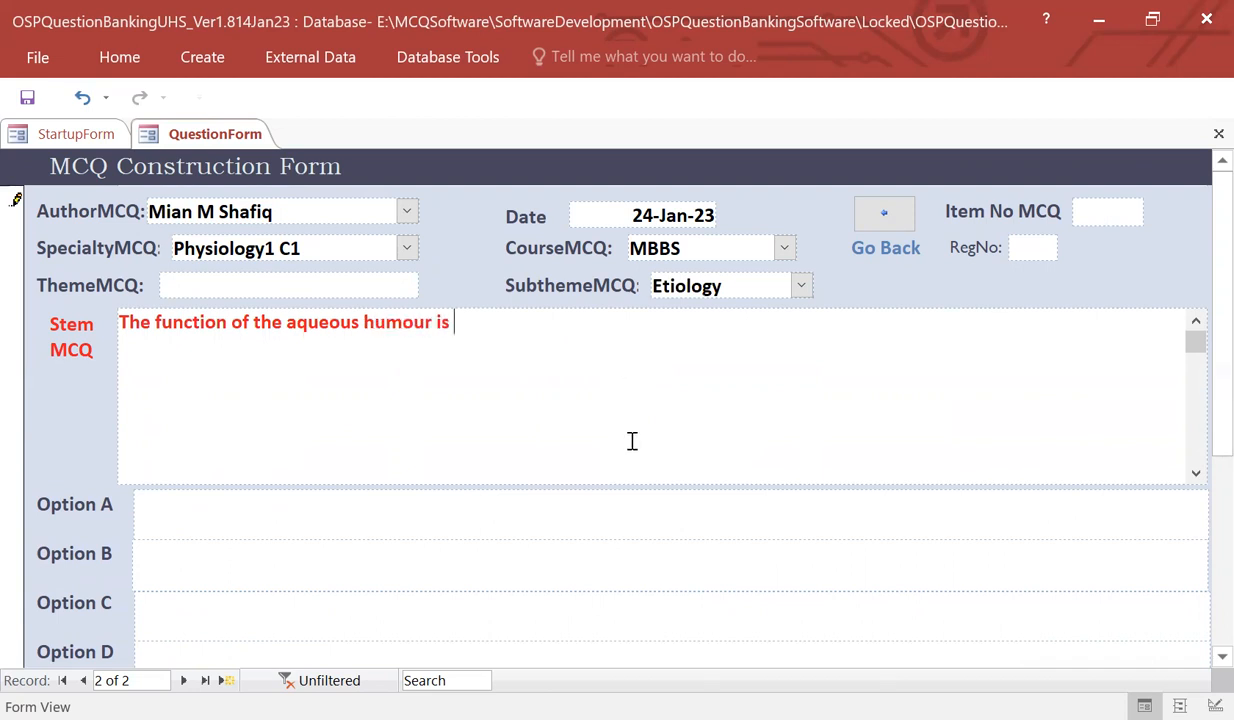
Enter "Intraocular pressure" as Option A
left_click(580, 511)
type("intr")
key("BackSpace")
key("BackSpace")
key("BackSpace")
type("ntra")
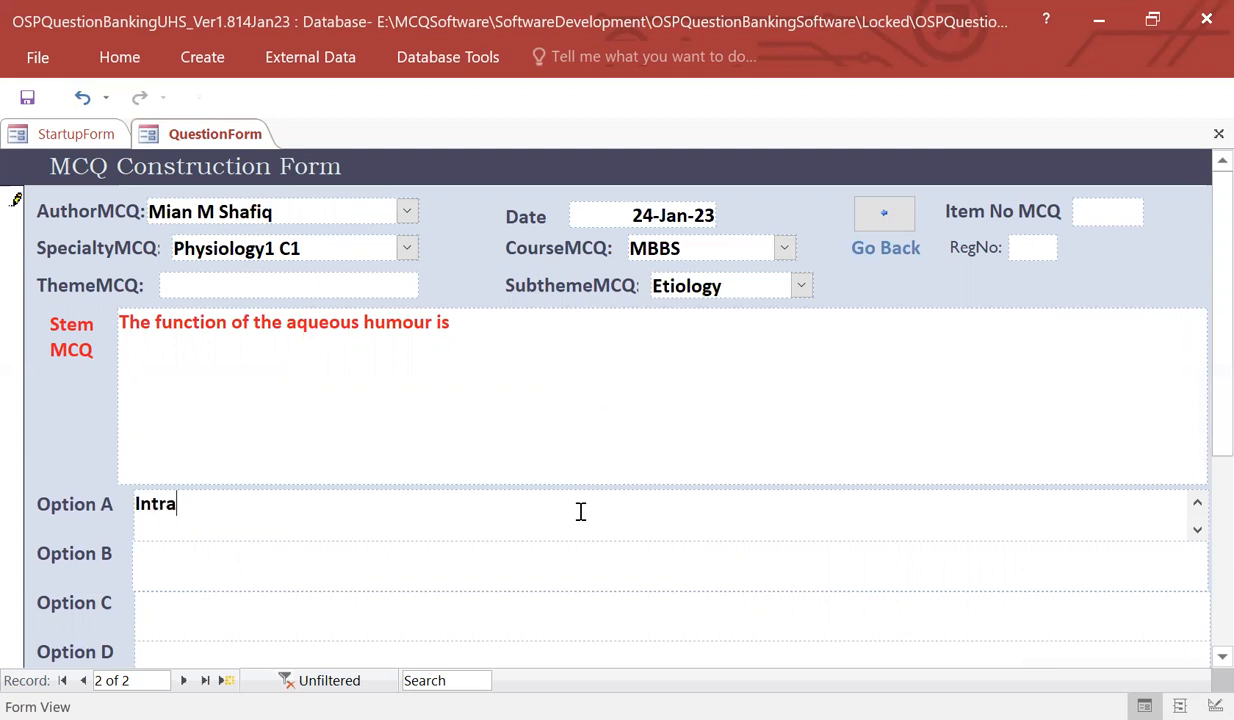
type("ocular pressure")
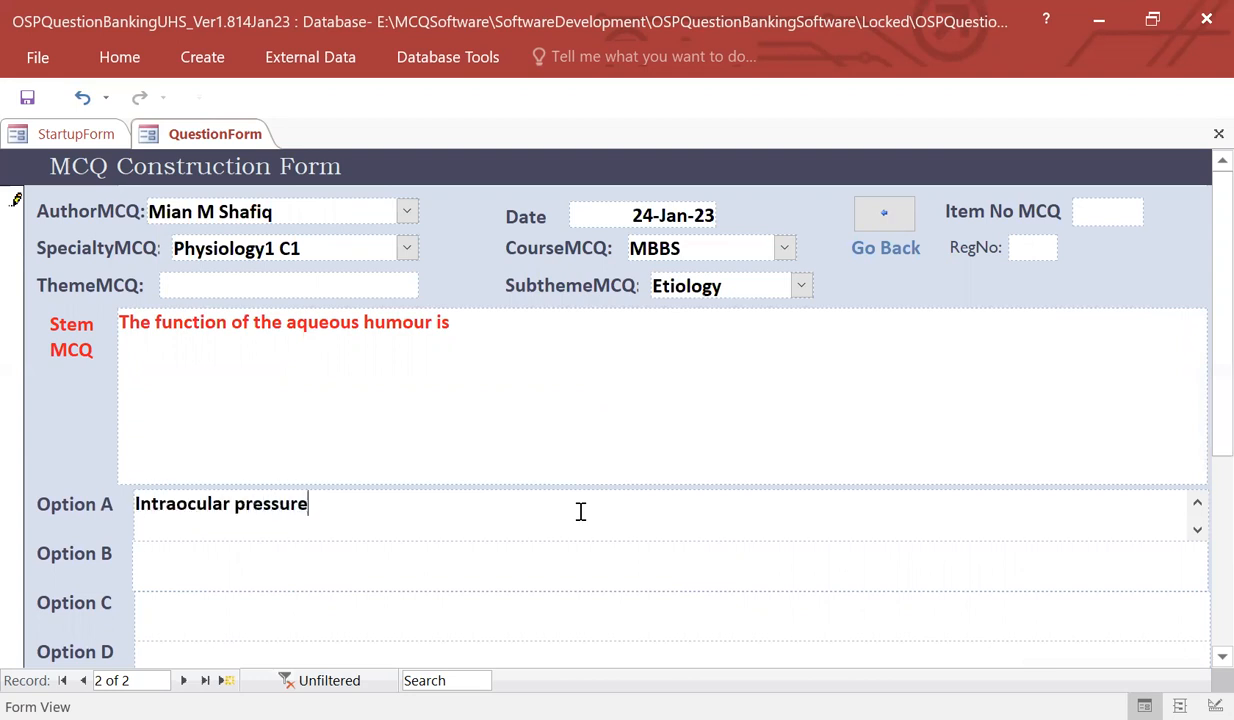
key("Tab")
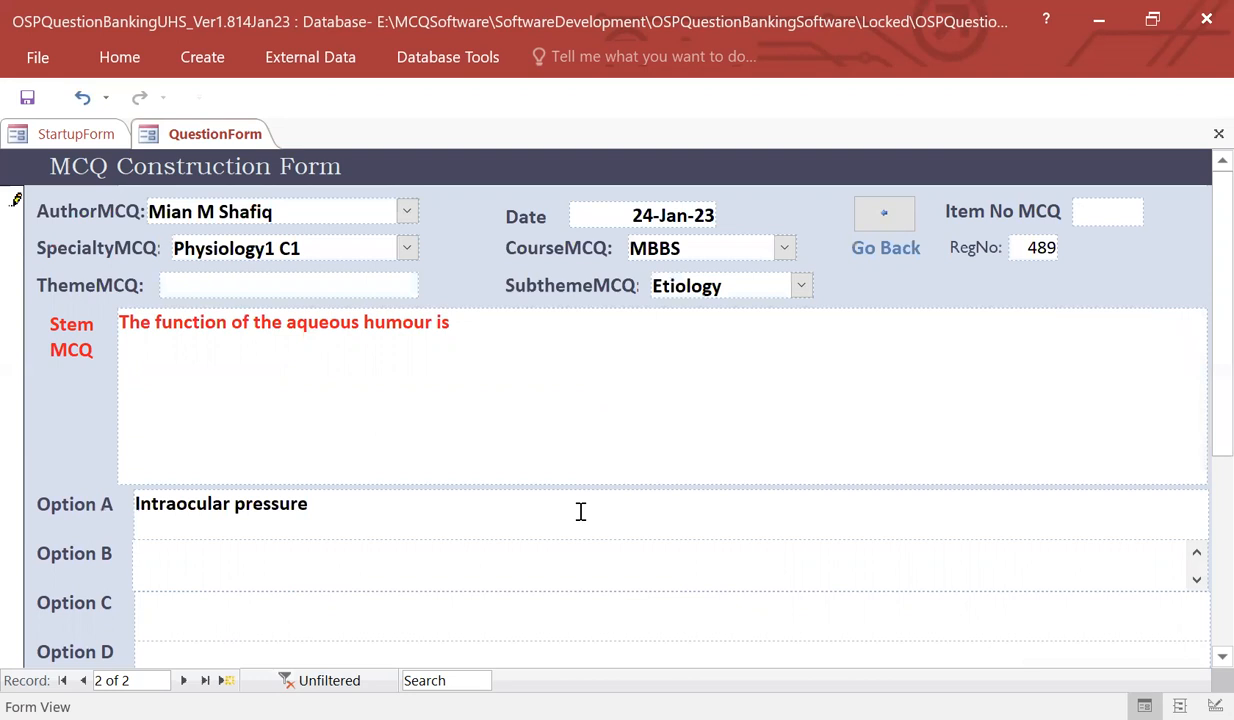
Fill in Option B as "Shape", Option C as "Size", Option D as "Colour" and Option E as "Texture"
scroll(490, 558, "down", 1)
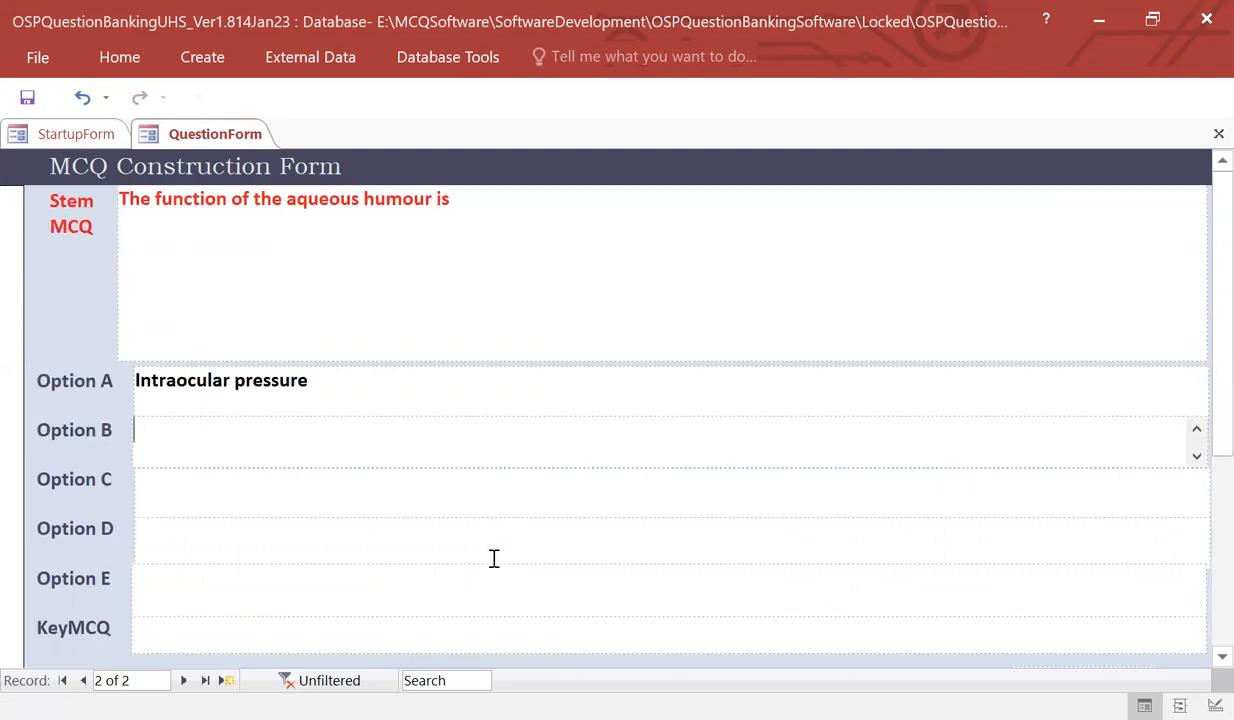
type("Shape")
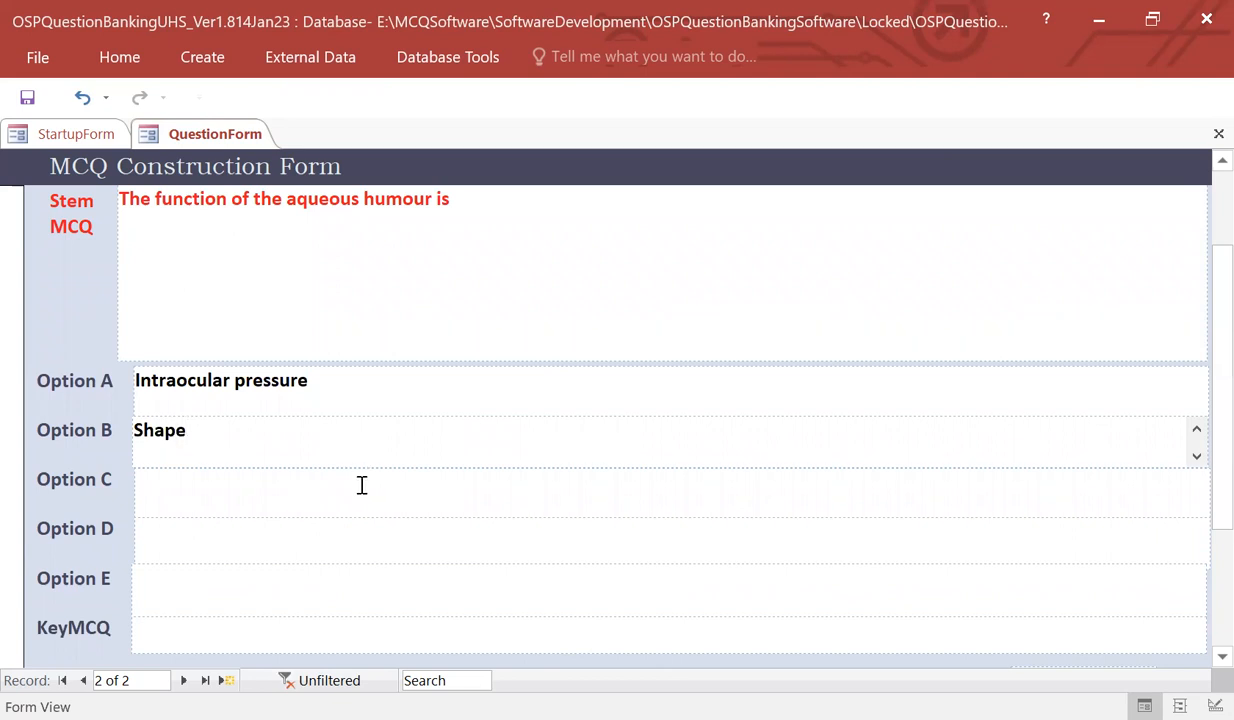
left_click(362, 485)
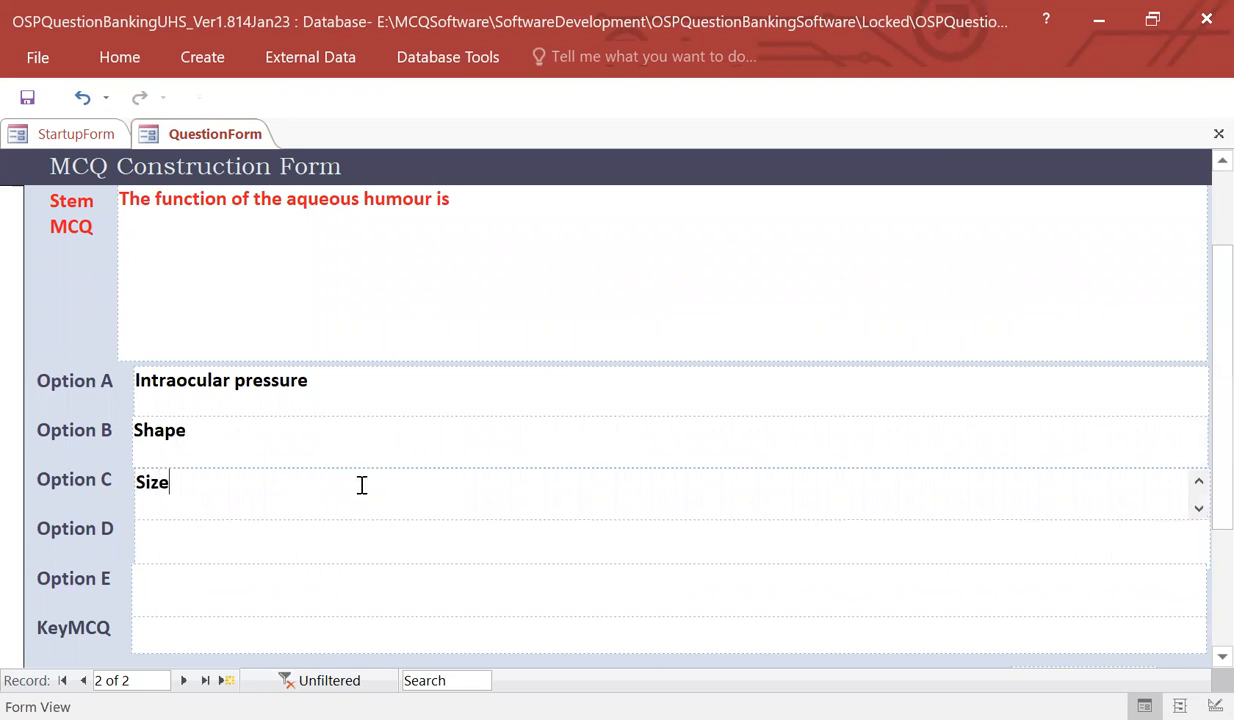
left_click(303, 542)
type("Colour")
left_click(305, 586)
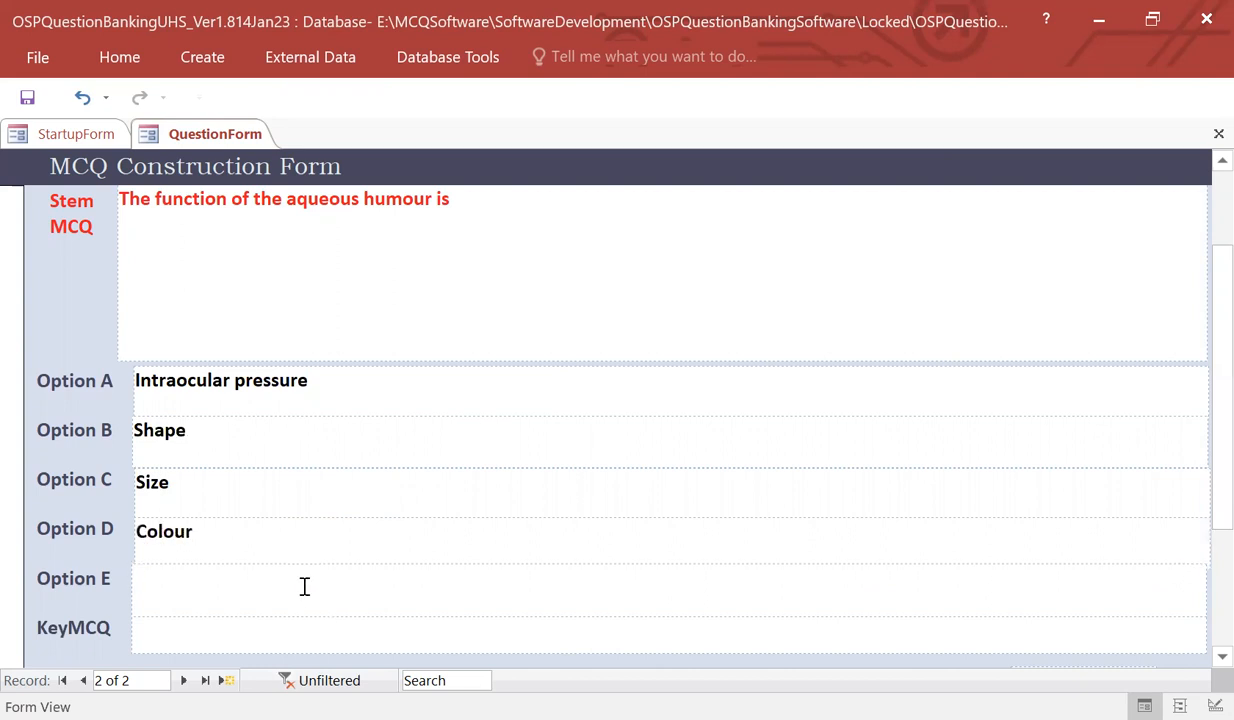
type("Texture")
Move "Colour" out of Option D to the end of the text in Option A
left_click_drag(216, 531, 110, 505)
key("ctrl+c")
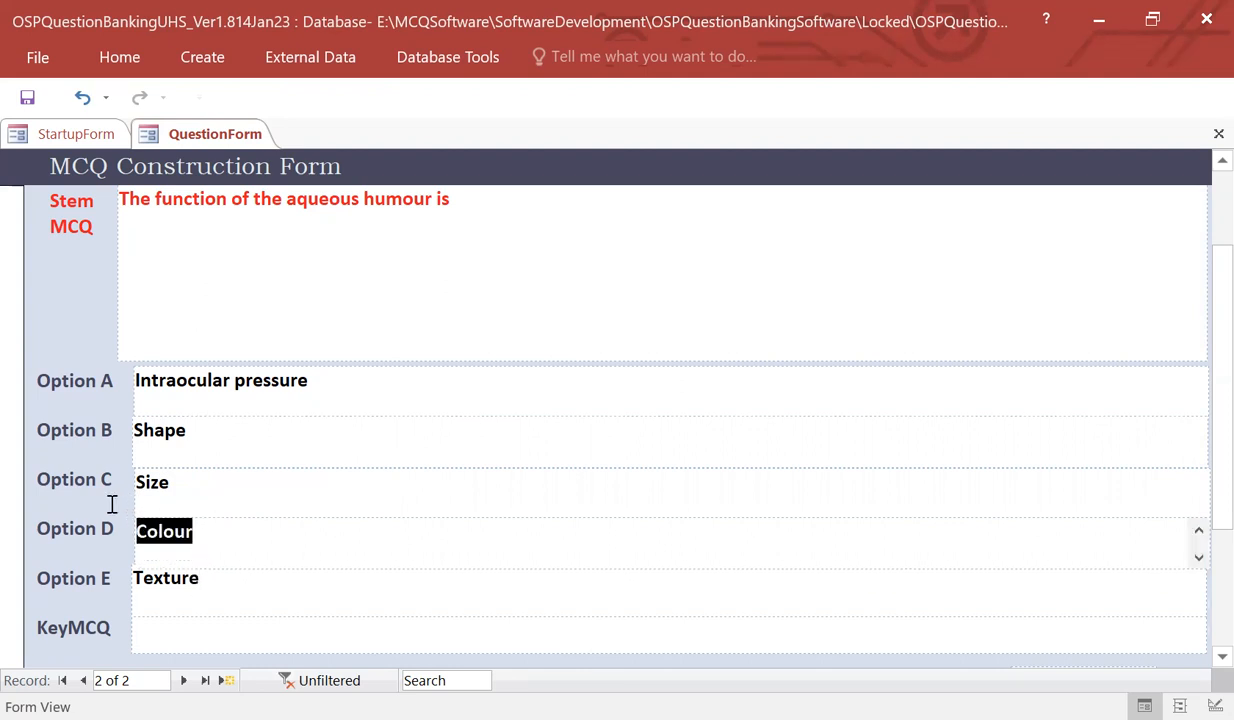
key("Delete")
left_click(388, 388)
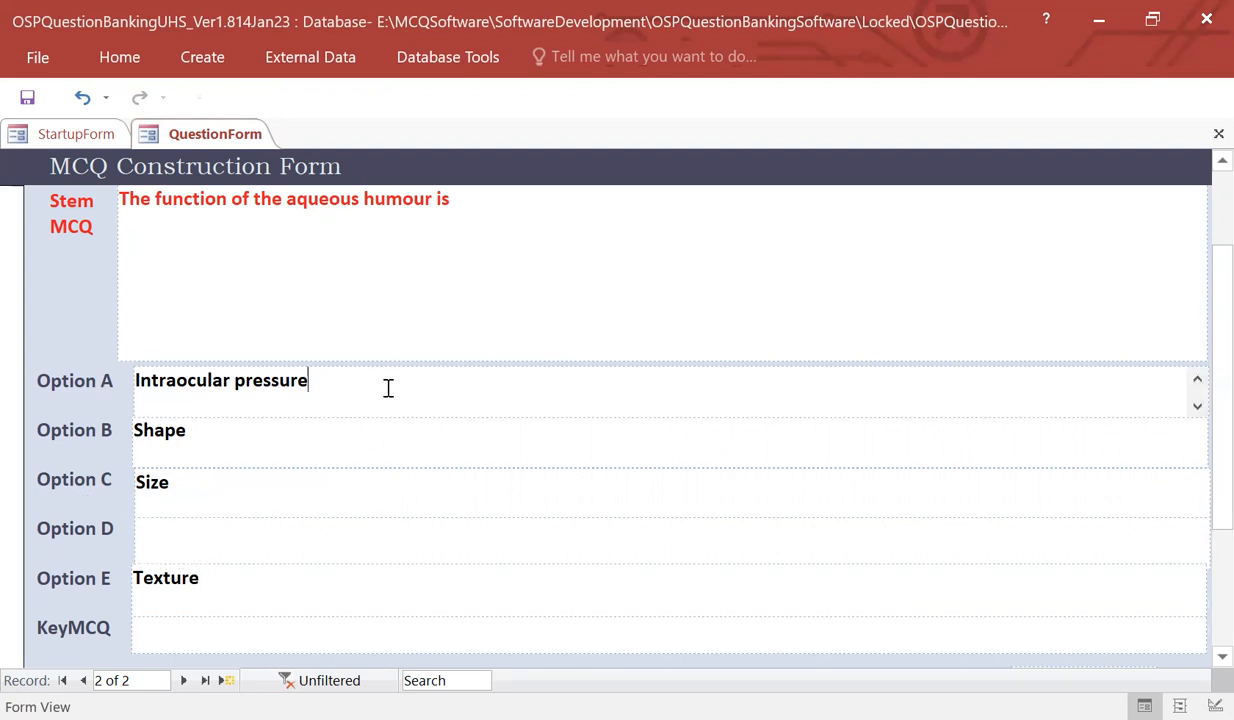
key("ctrl+v")
Move "Size" from Option C to the empty Option D, and "Shape" from Option B to Option C
left_click_drag(223, 478, 99, 433)
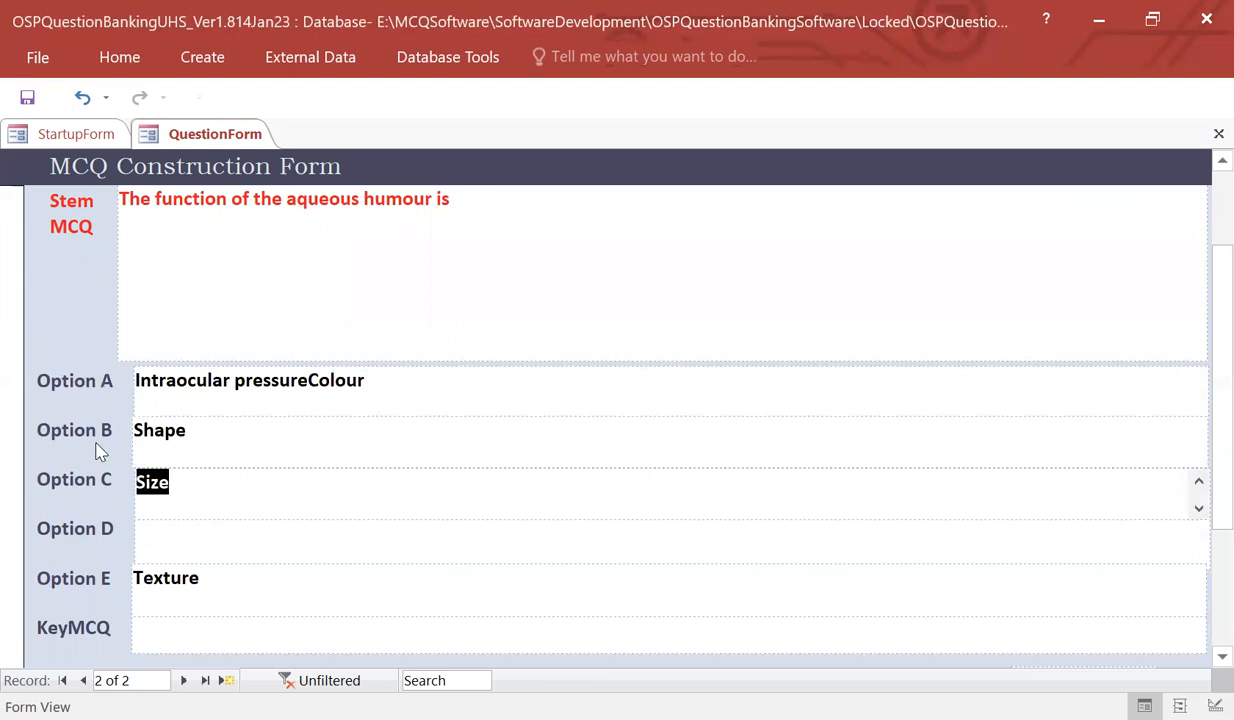
key("ctrl+x")
left_click(173, 541)
key("ctrl+v")
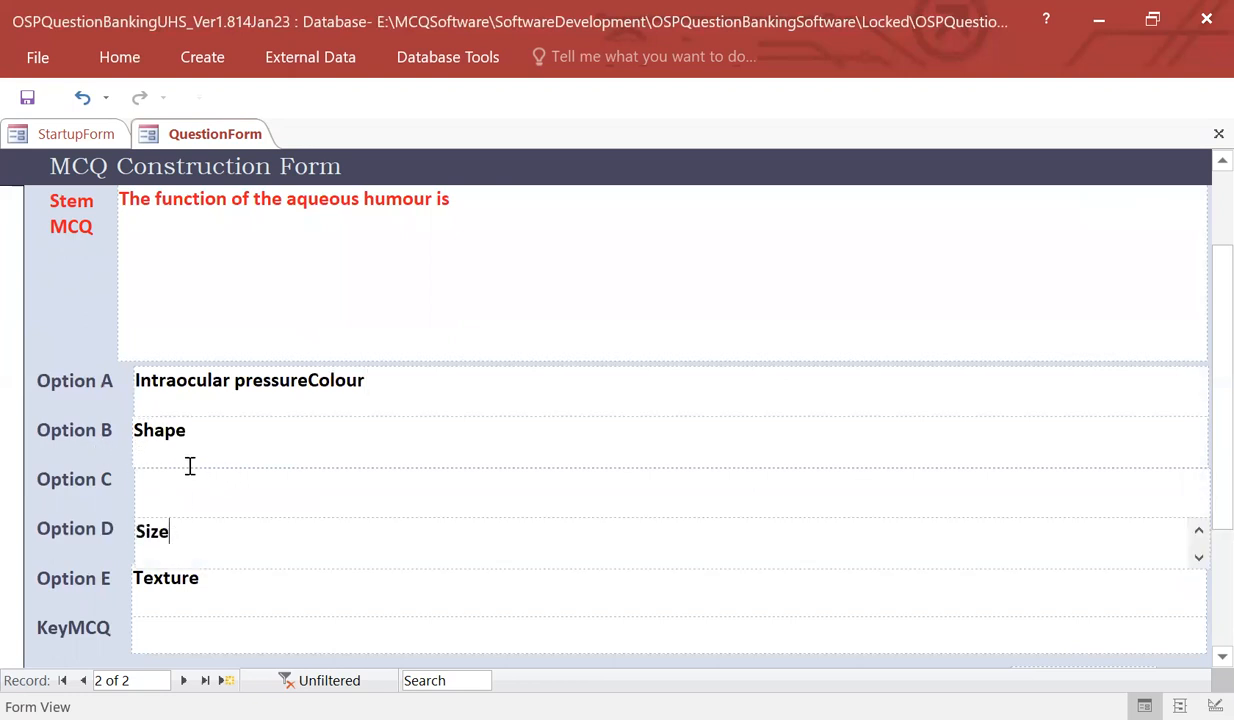
left_click_drag(190, 430, 11, 408)
key("ctrl+x")
left_click(148, 485)
key("ctrl+v")
Cut "Intraocular pressure" out of Option A, keeping "Colour" there, and paste it into the empty Option B
left_click_drag(306, 385, 36, 350)
key("ctrl+x")
left_click(155, 438)
key("ctrl+v")
Set the question's key to B and its cognitive level to C1
scroll(186, 465, "down", 2)
left_click(197, 502)
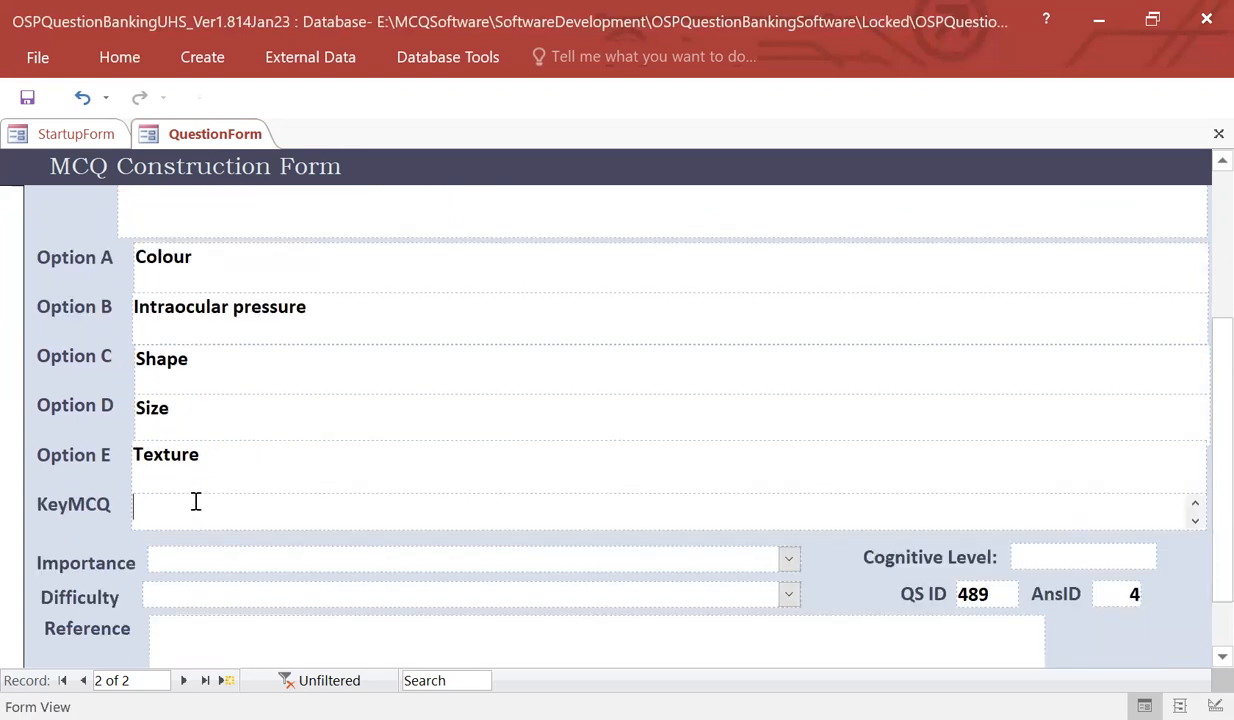
type("B")
left_click(1063, 561)
type("C1")
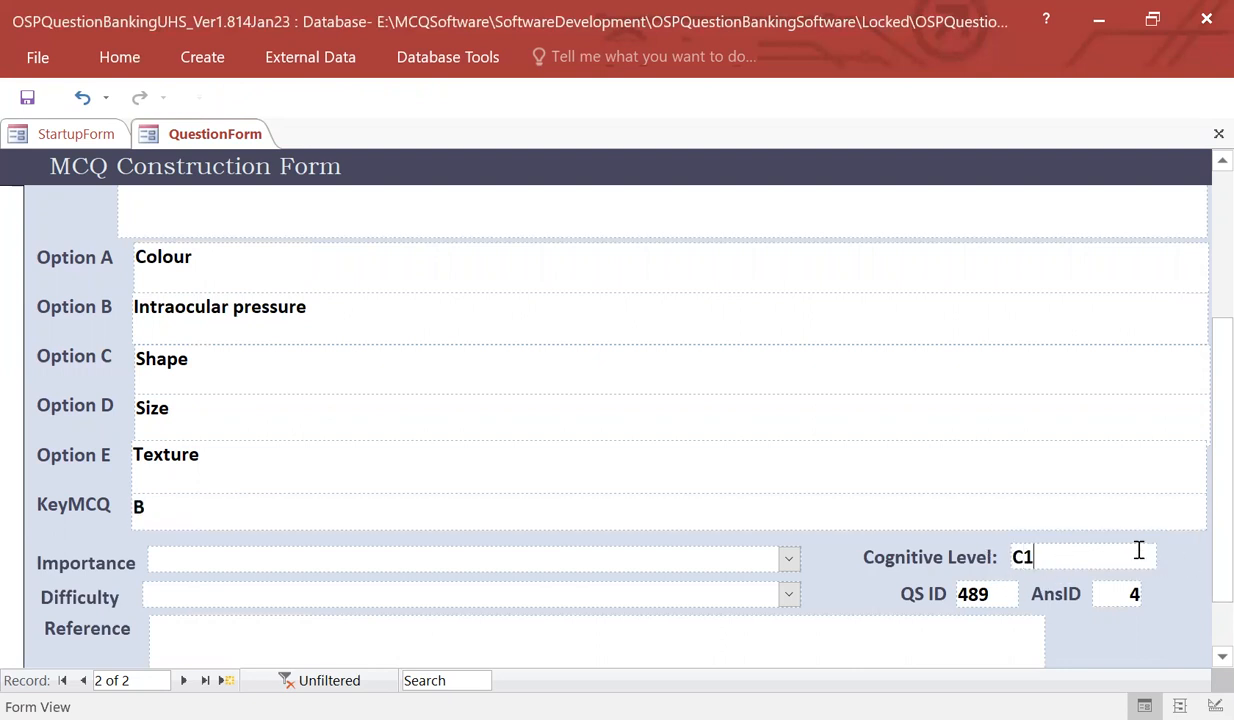
Set the question's importance to Essential and its difficulty to Soft
left_click(789, 563)
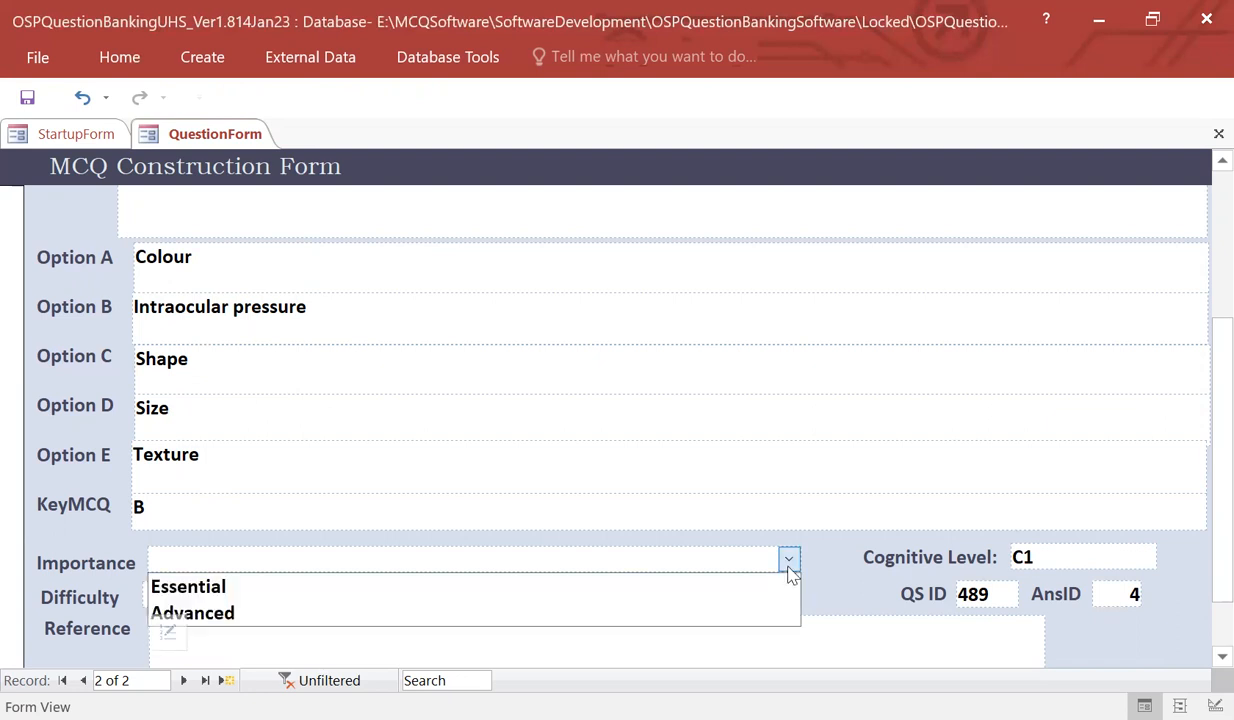
left_click(752, 588)
left_click(787, 594)
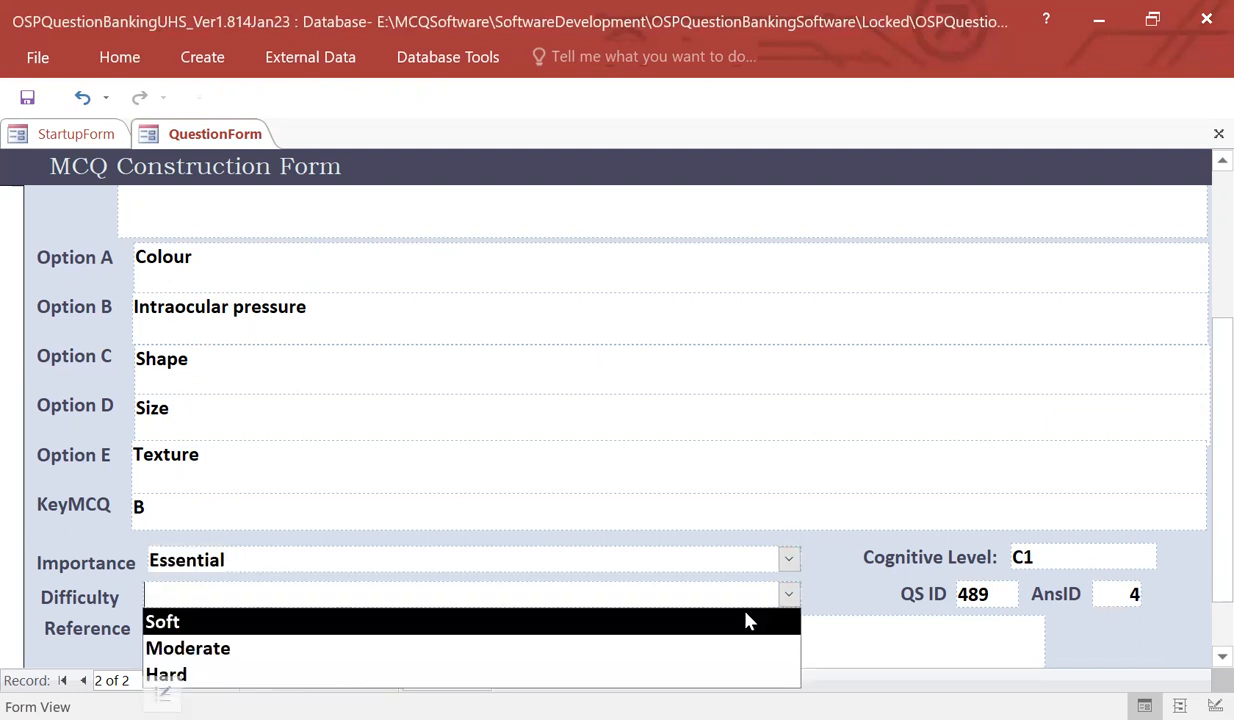
left_click(745, 621)
Enter "Parsons disease Edition 20. P 5" as the question's reference
left_click(678, 626)
type("Kan")
key("BackSpace")
key("BackSpace")
key("BackSpace")
type("Pa")
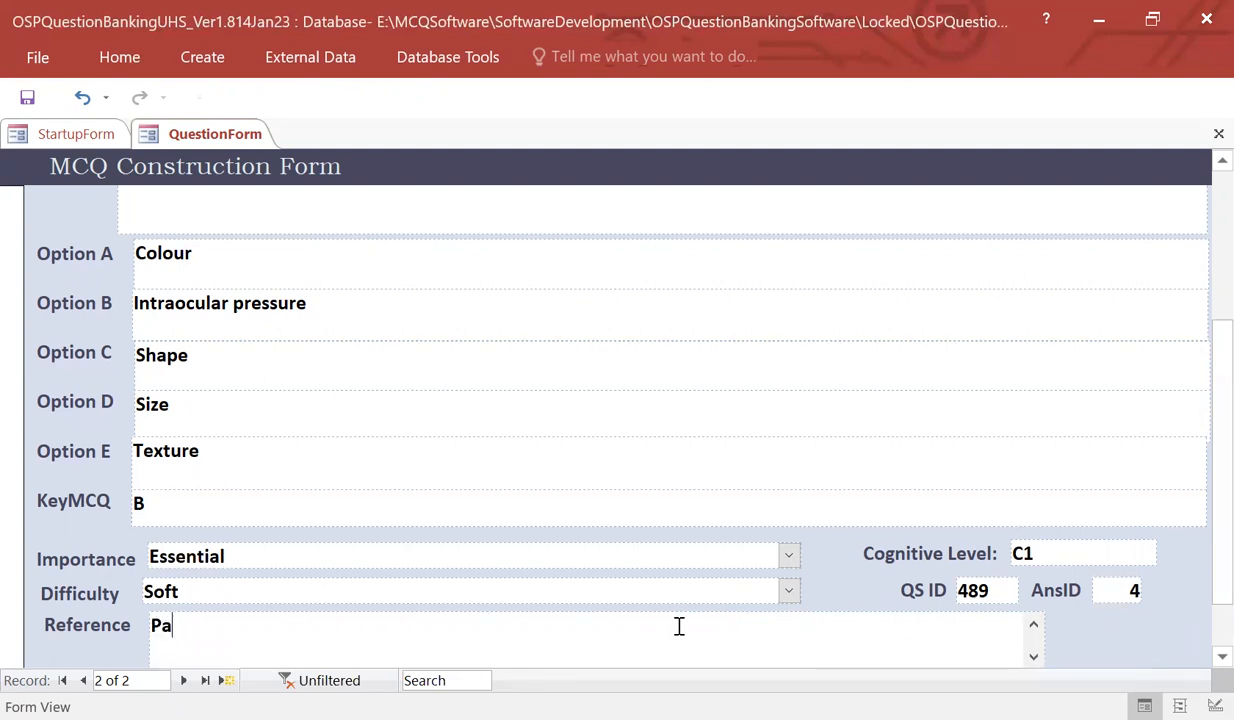
type("rsons dise")
key("BackSpace")
type("seased")
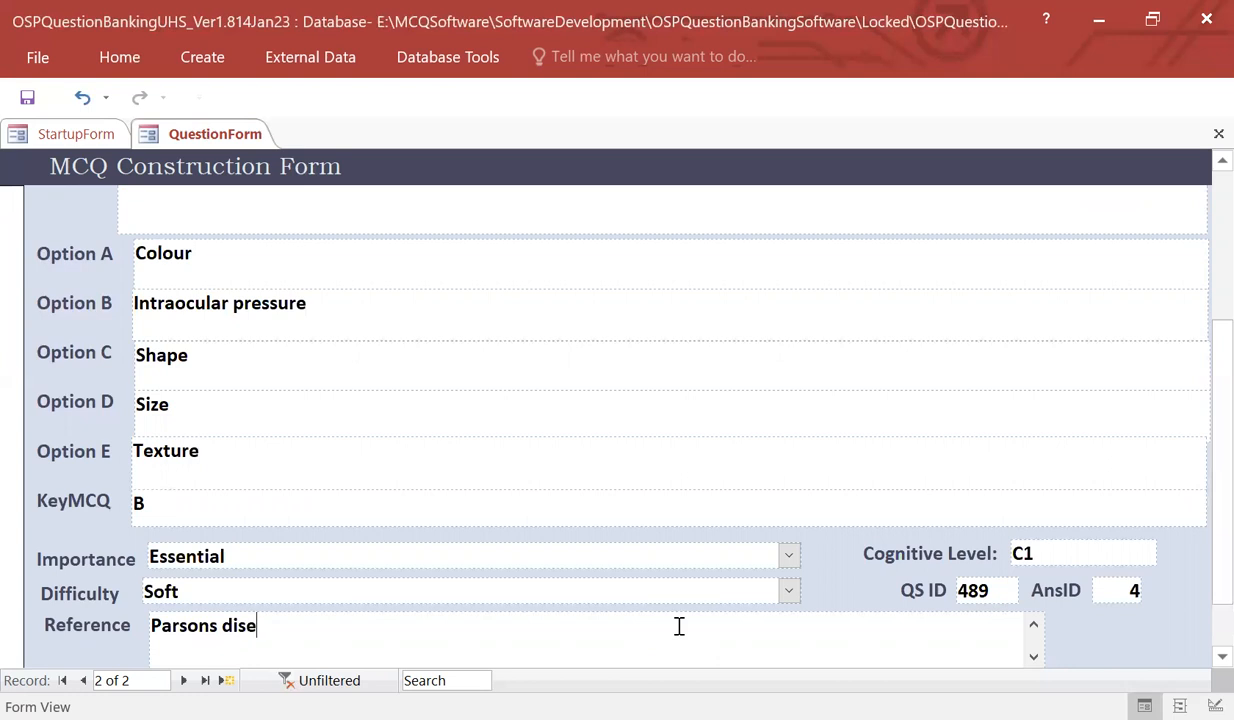
key("BackSpace")
key("BackSpace")
type("Edition 20. P")
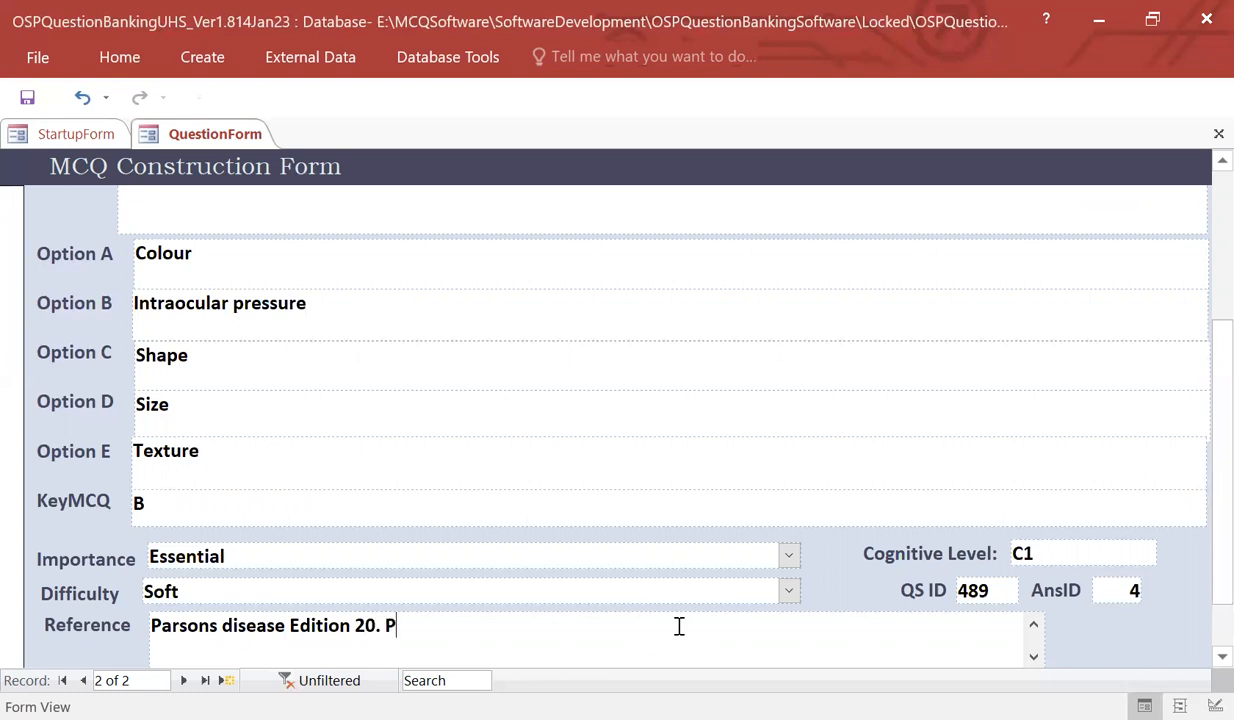
type(" 5")
scroll(650, 576, "up", 3)
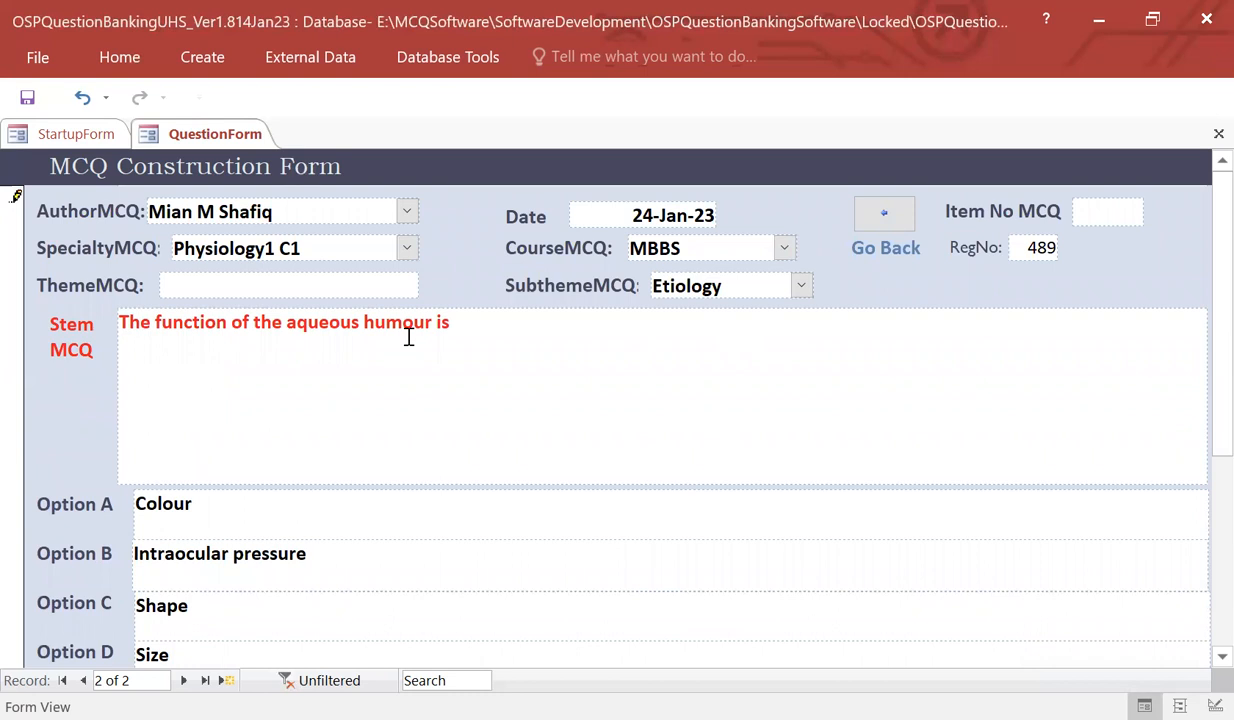
Set the question's theme to "Aqueous Humour" and close the MCQ construction form
left_click(309, 285)
type("Aquou")
key("BackSpace")
type("eous Humour")
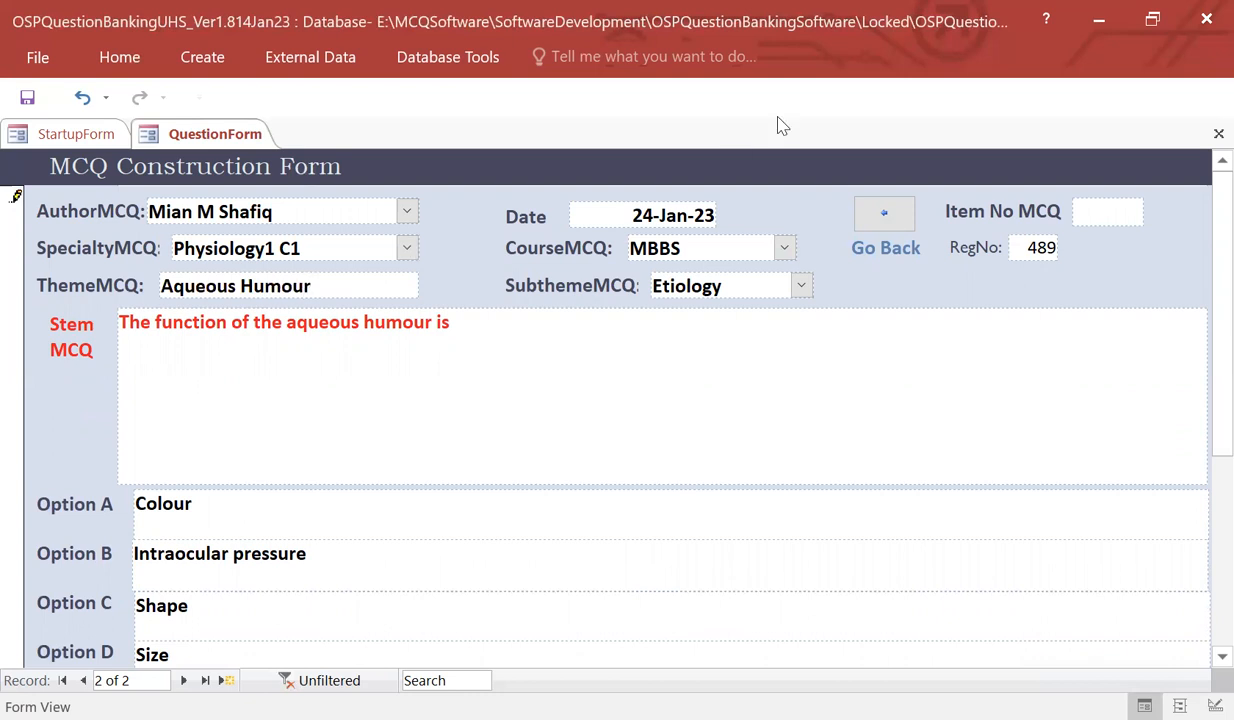
left_click(183, 680)
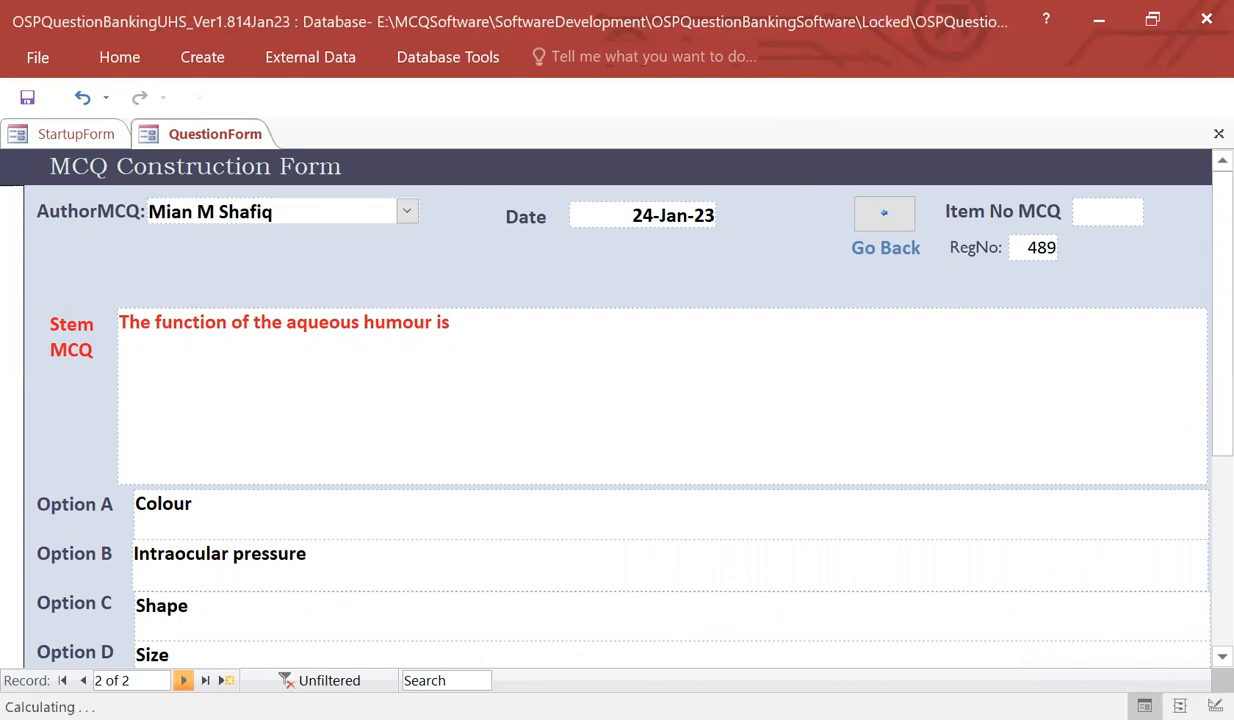
left_click(1218, 134)
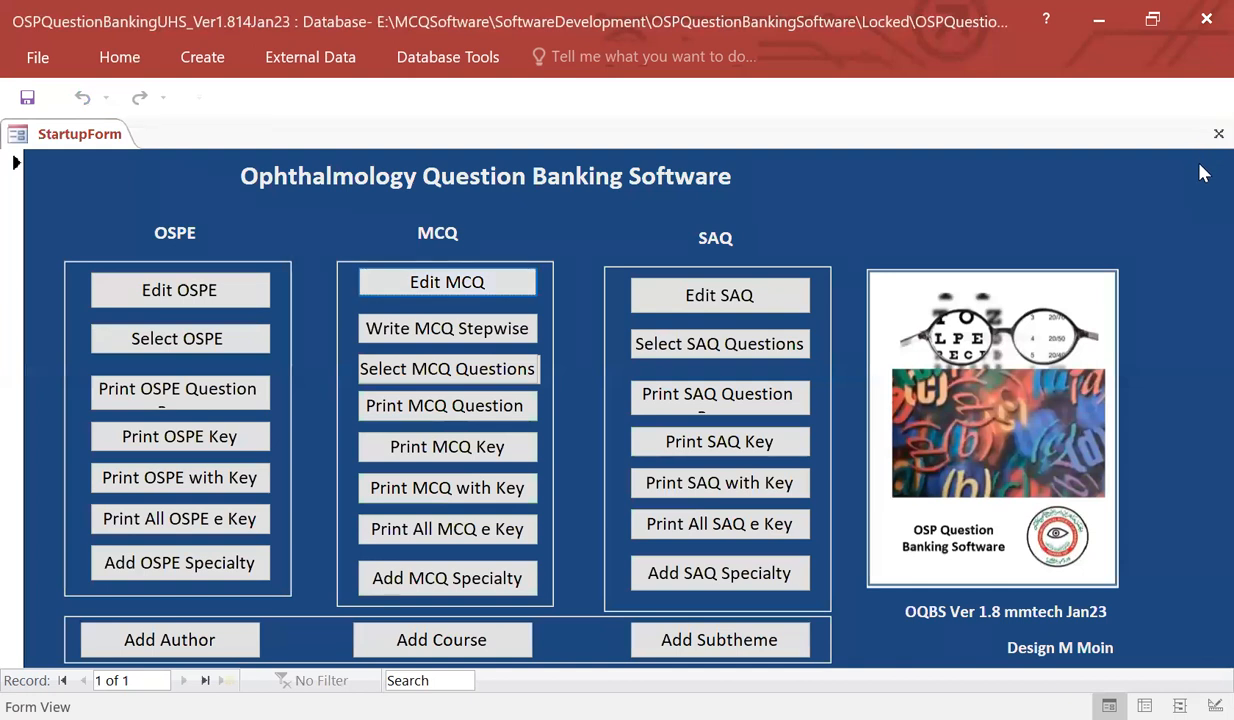
Review the extraocular muscle question through the stepwise MCQ writing forms up to the final construction form, and close it
left_click(512, 330)
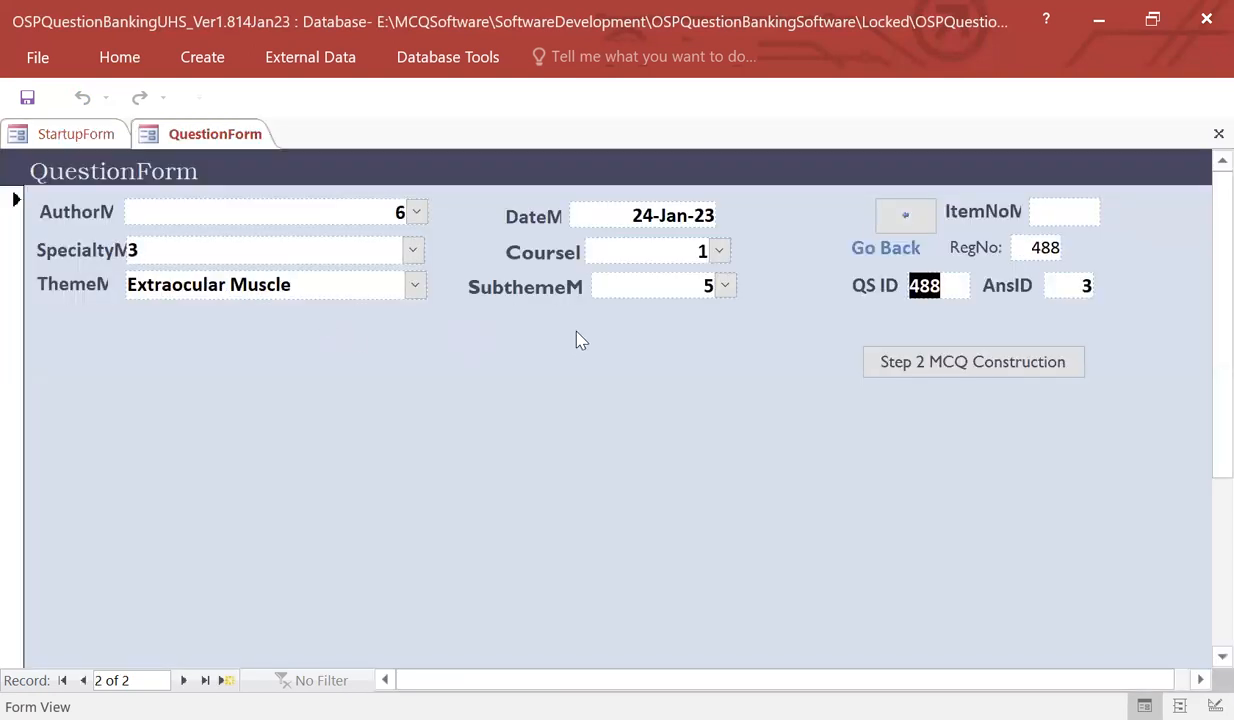
left_click(968, 376)
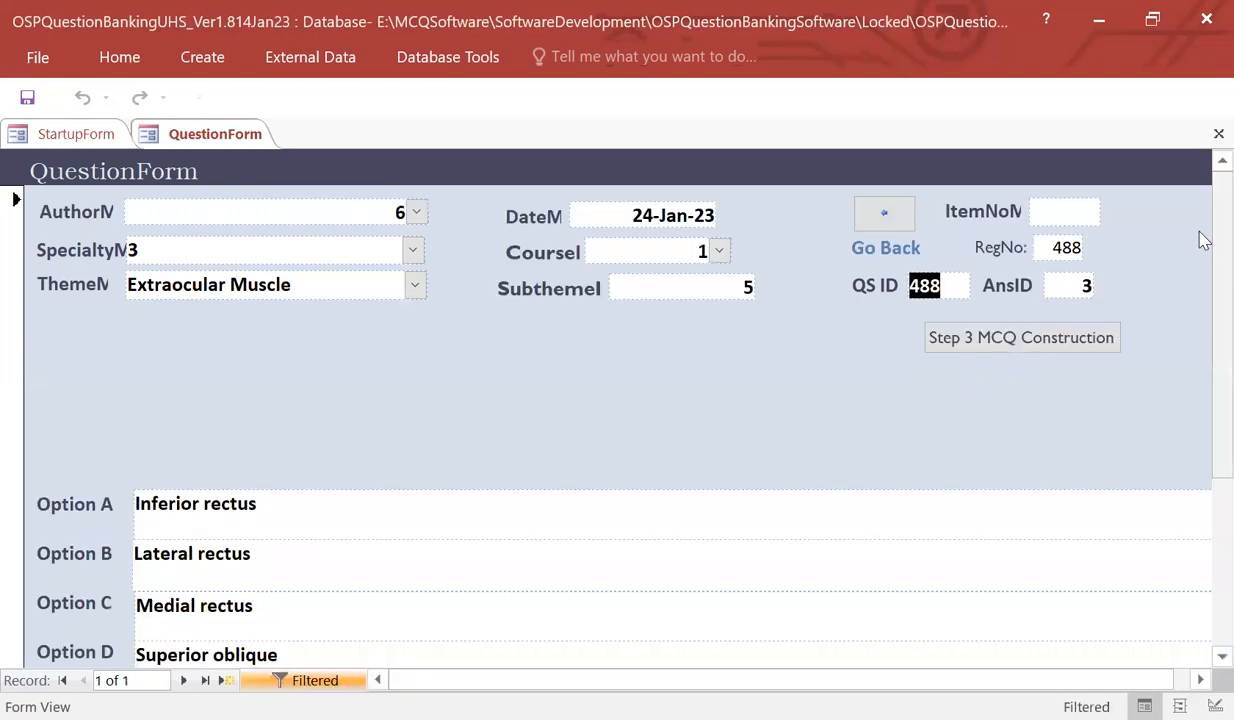
scroll(1201, 350, "down", 3)
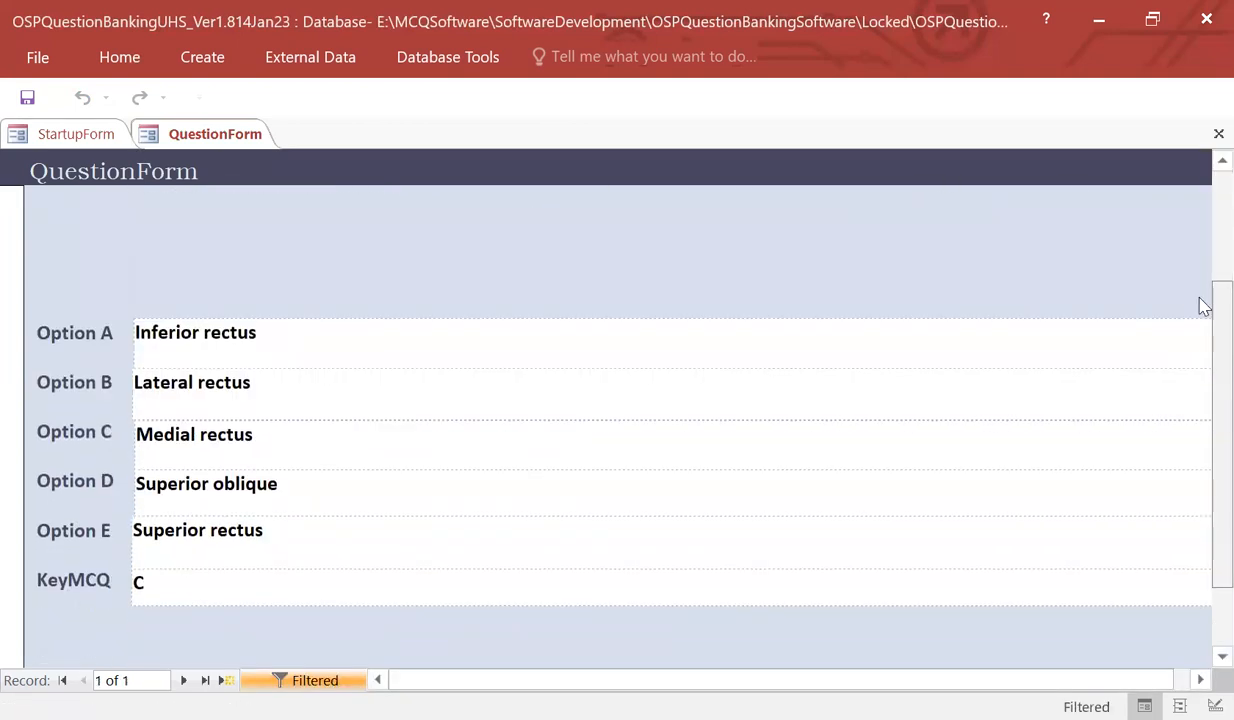
scroll(1204, 300, "up", 3)
left_click(980, 290)
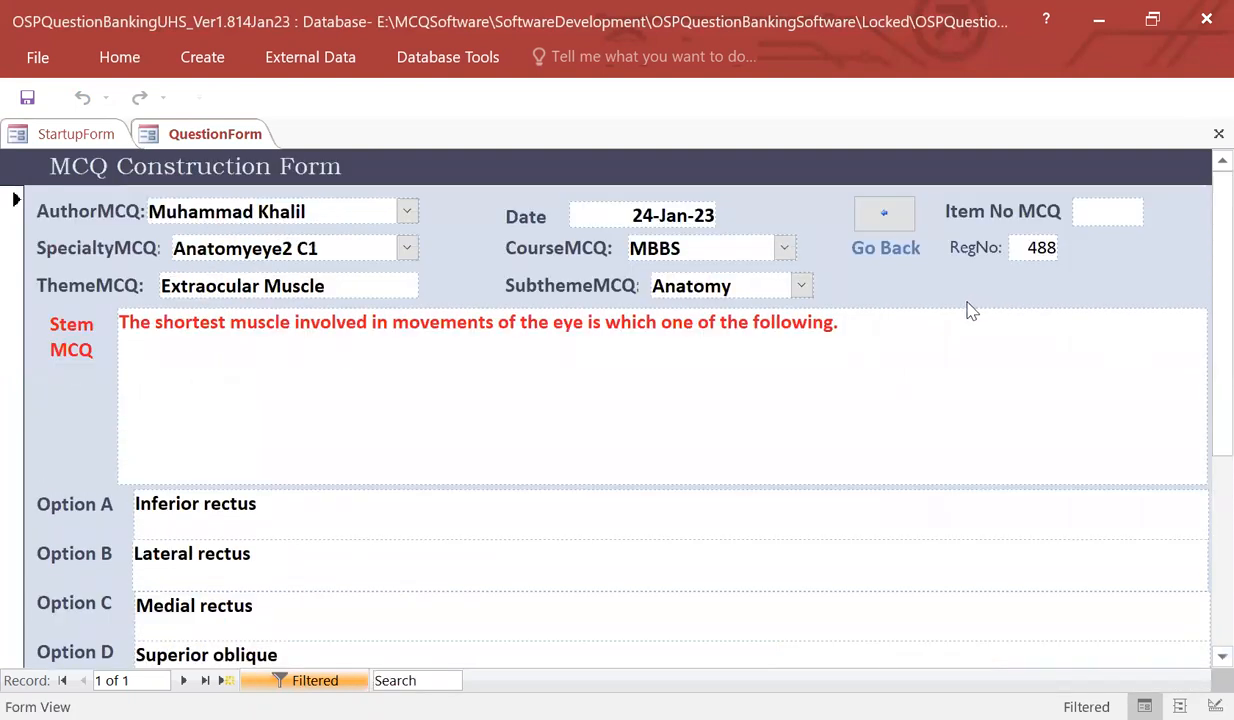
left_click(1203, 141)
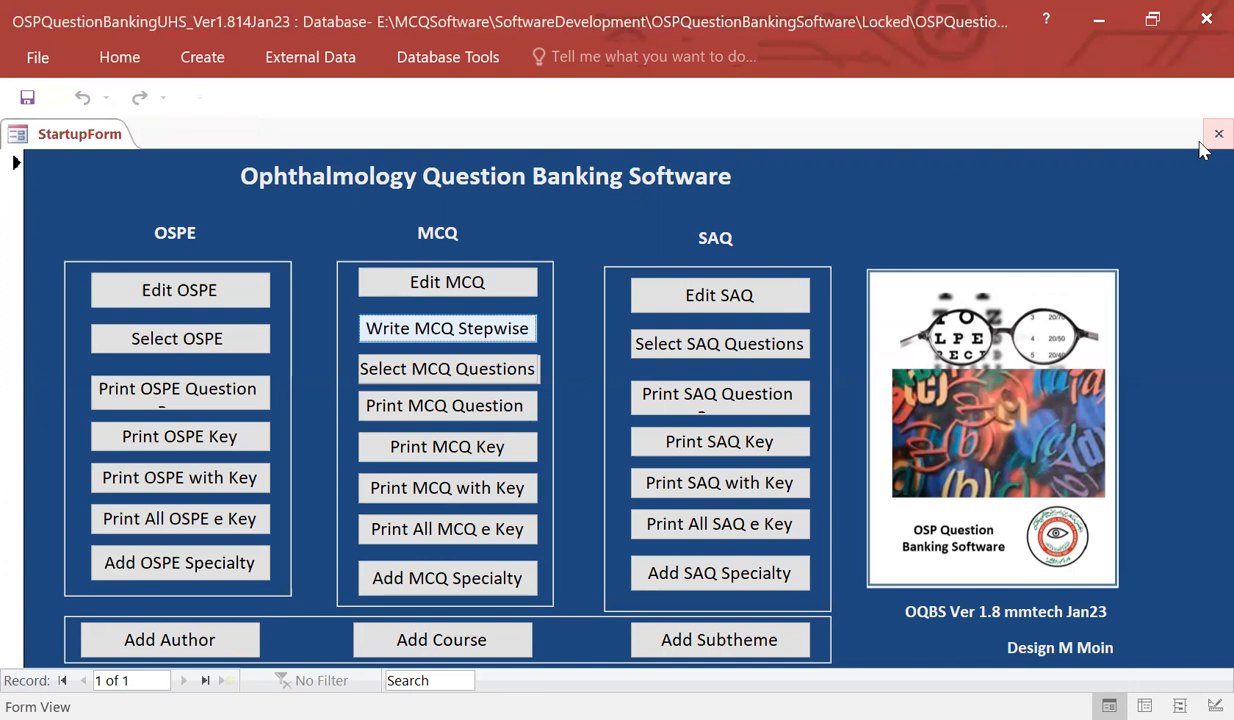
Open the MCQ question selection list and sort it by specialty from A to Z
left_click(446, 370)
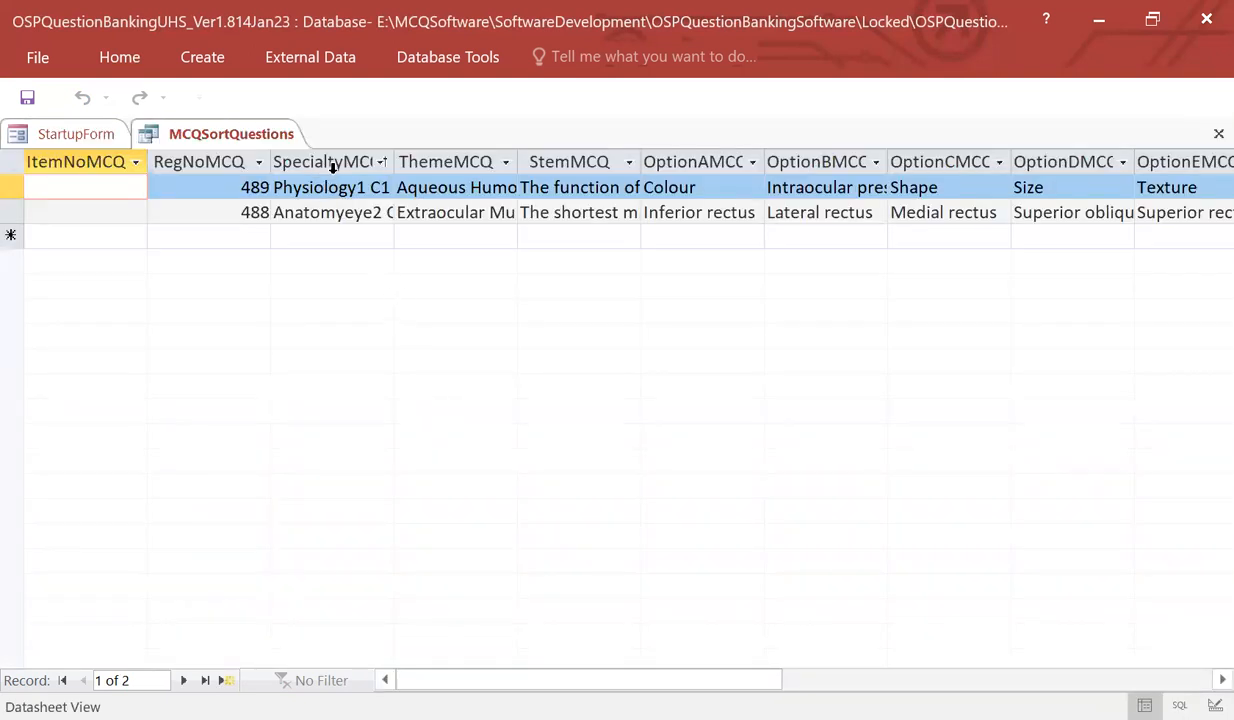
left_click(337, 164)
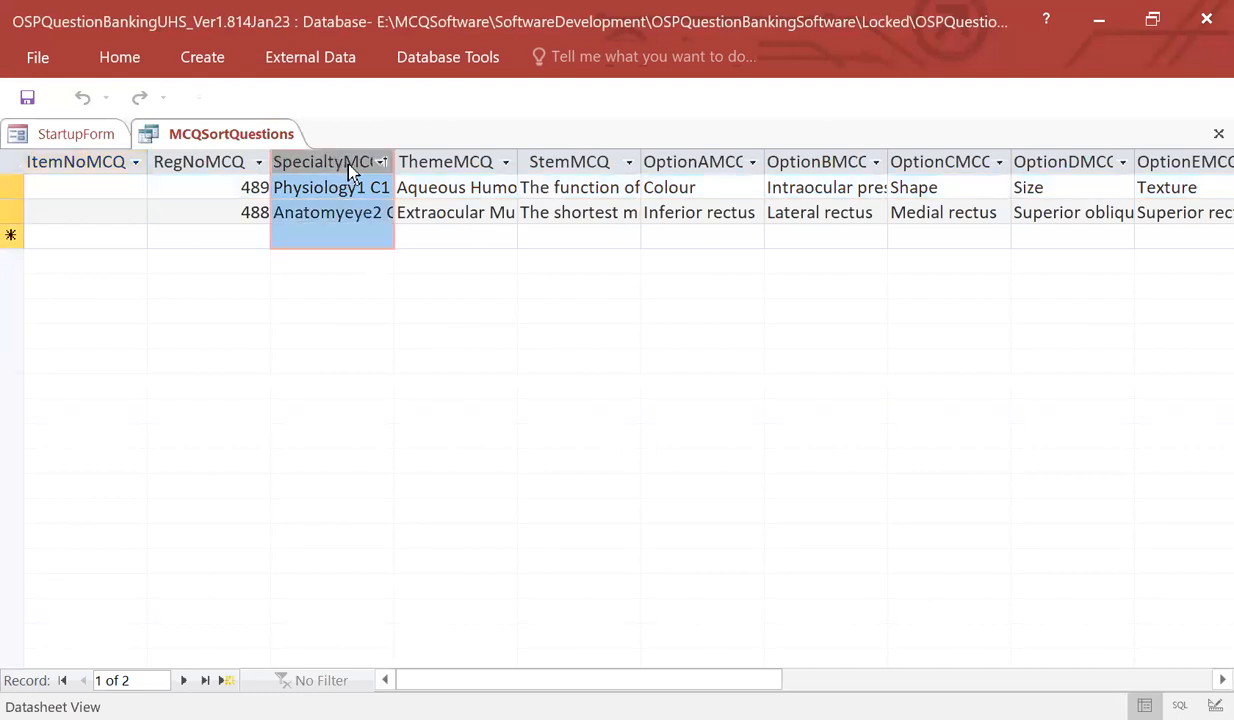
right_click(349, 164)
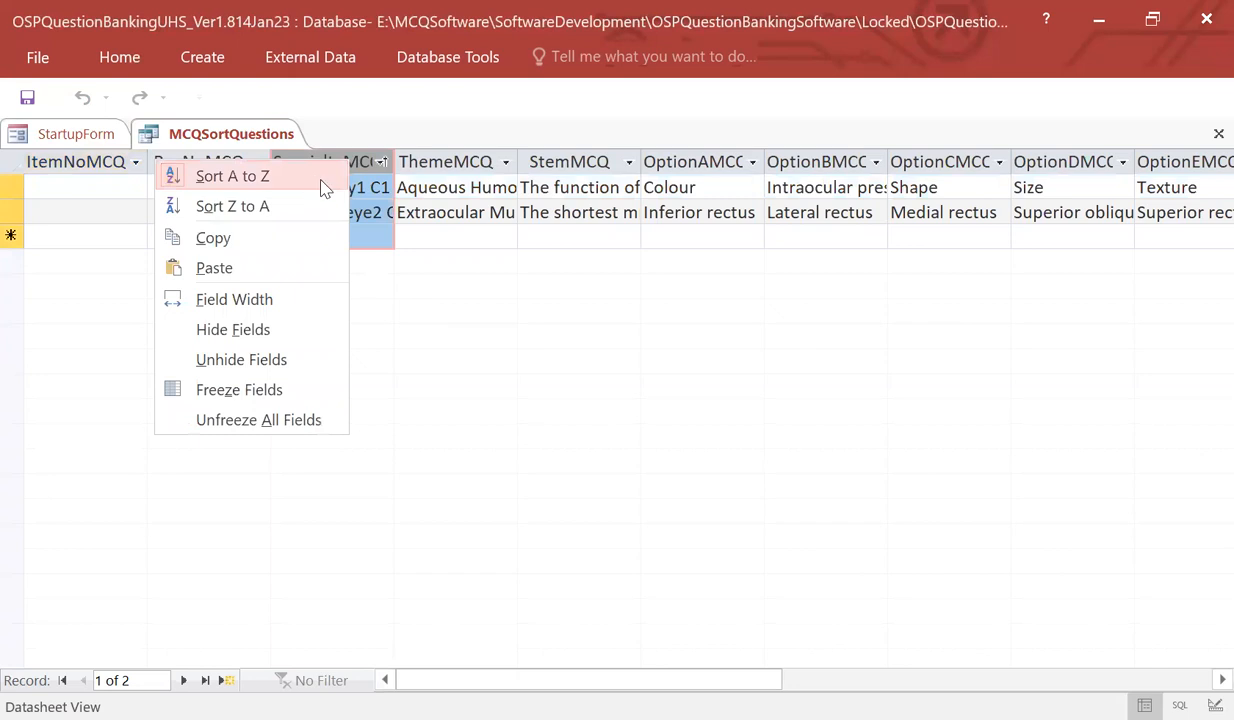
left_click(322, 177)
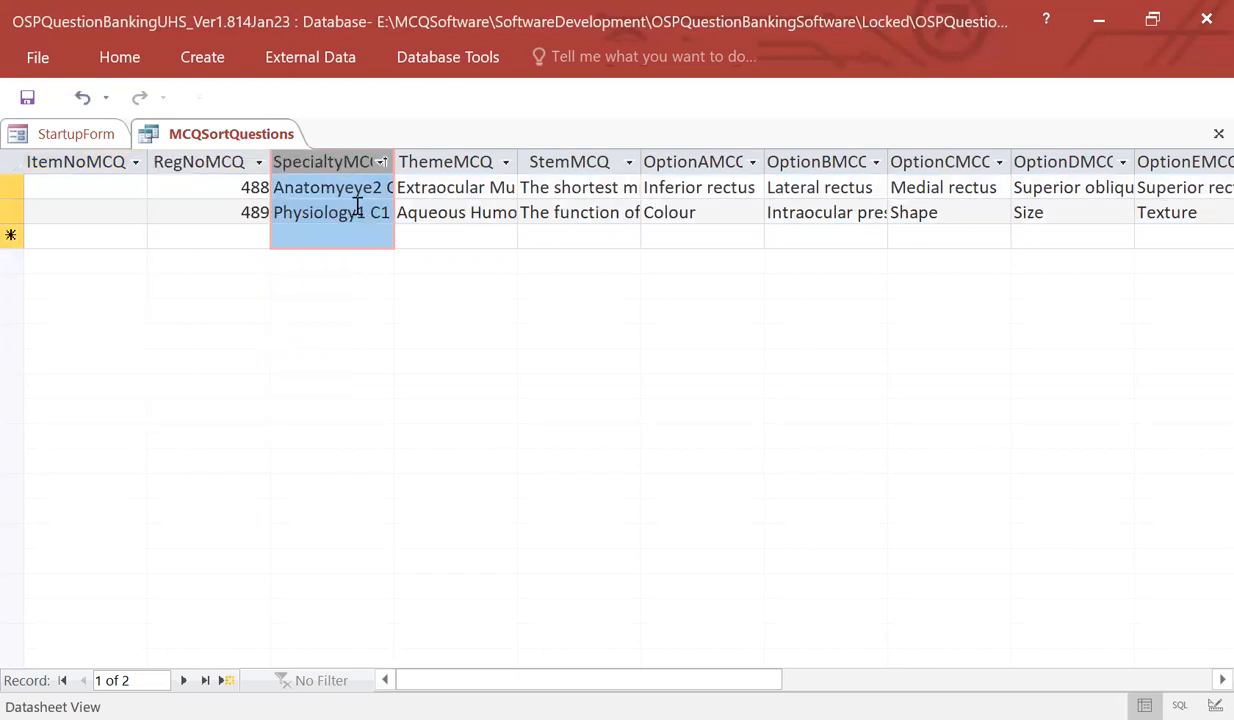
Number the anatomy question as item 1 and the physiology question as item 2, and close the list, saving its design changes
left_click(125, 188)
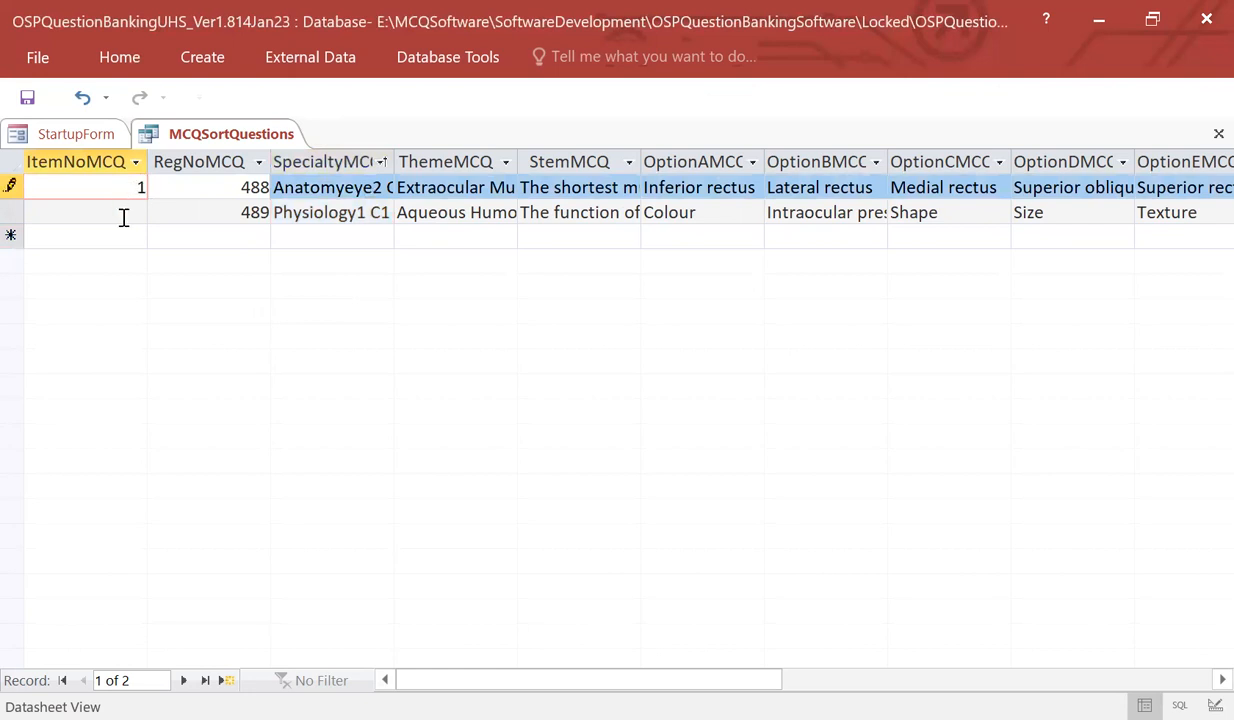
left_click(124, 218)
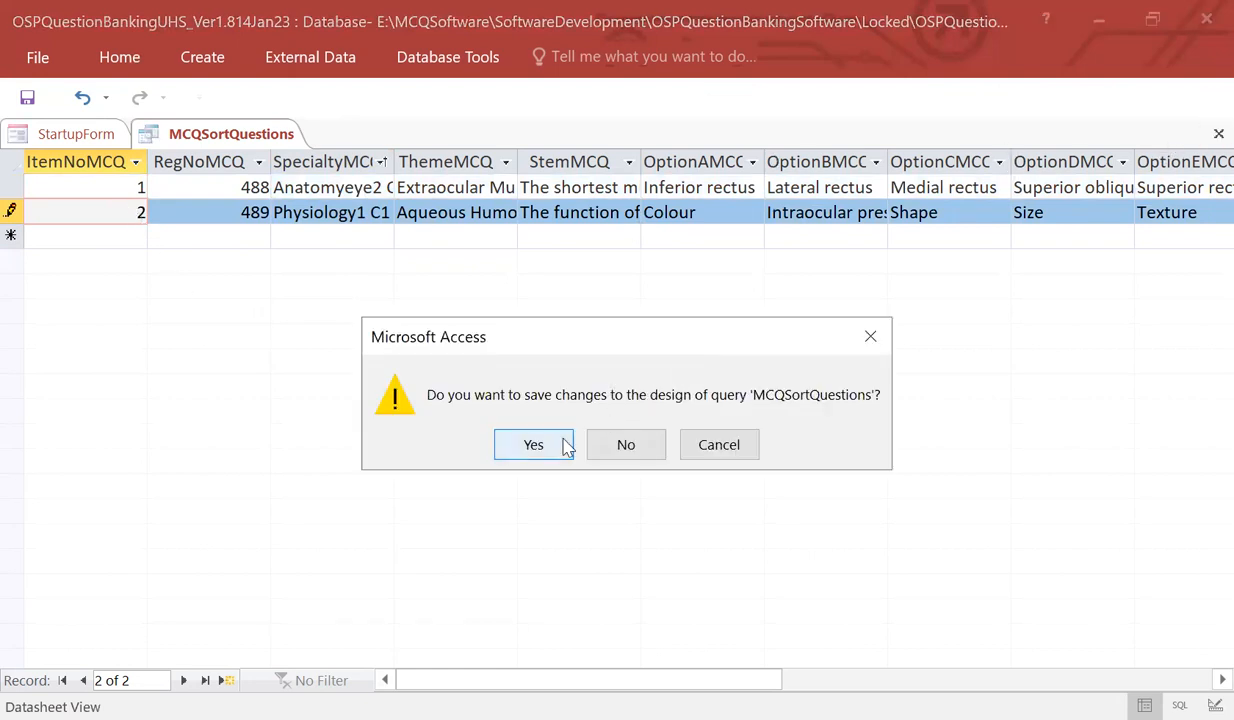
left_click(567, 447)
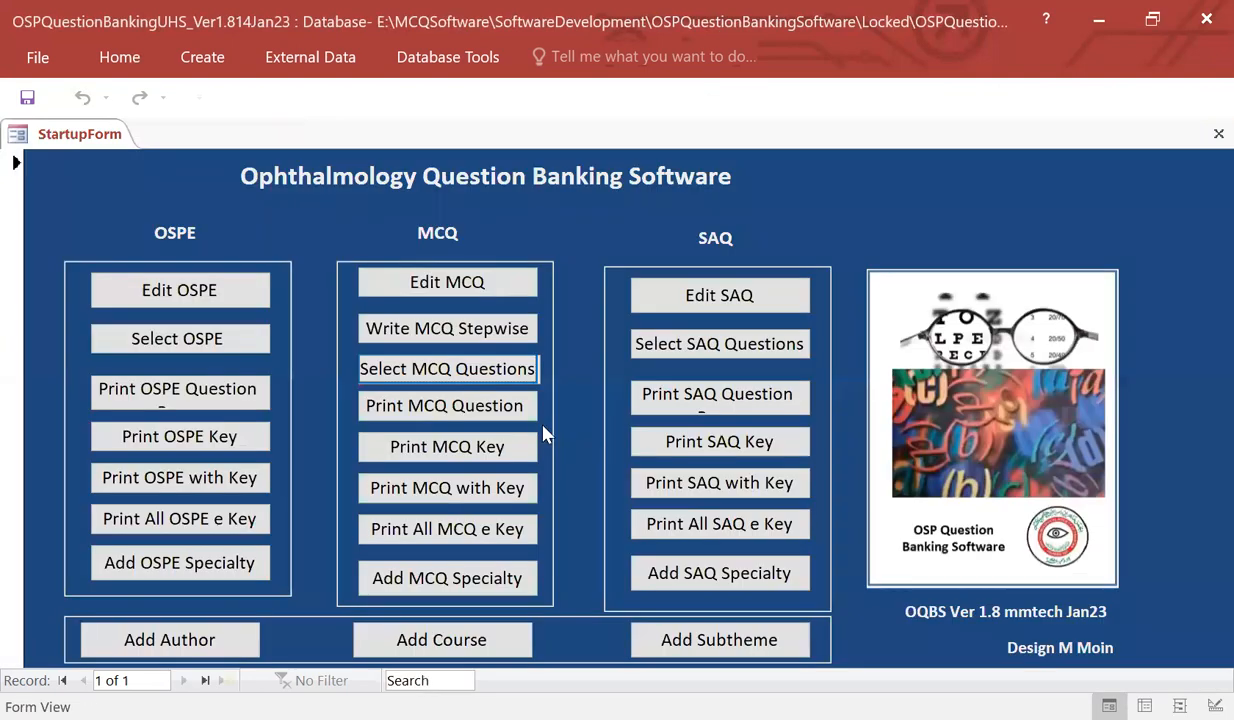
Open the printable MCQ question paper and export it as the rich text file MCQQuestionPaper.rtf into the Downloads folder MCQsoftware
left_click(483, 408)
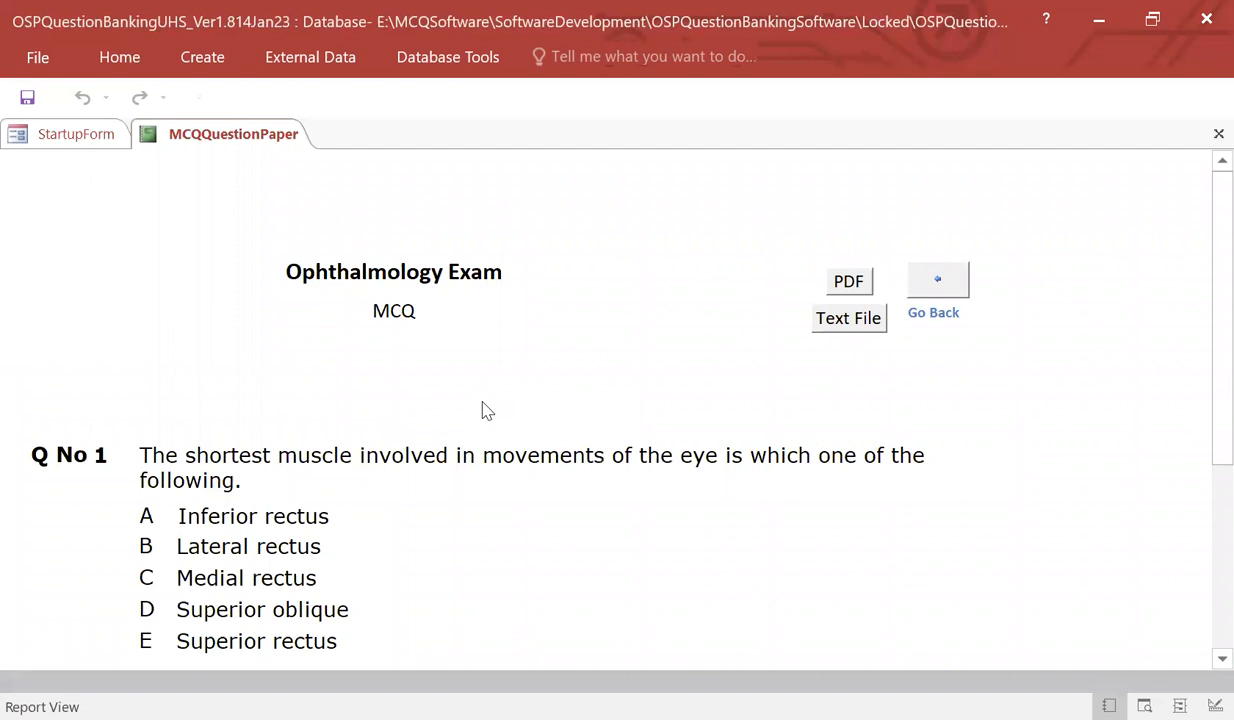
scroll(487, 414, "down", 4)
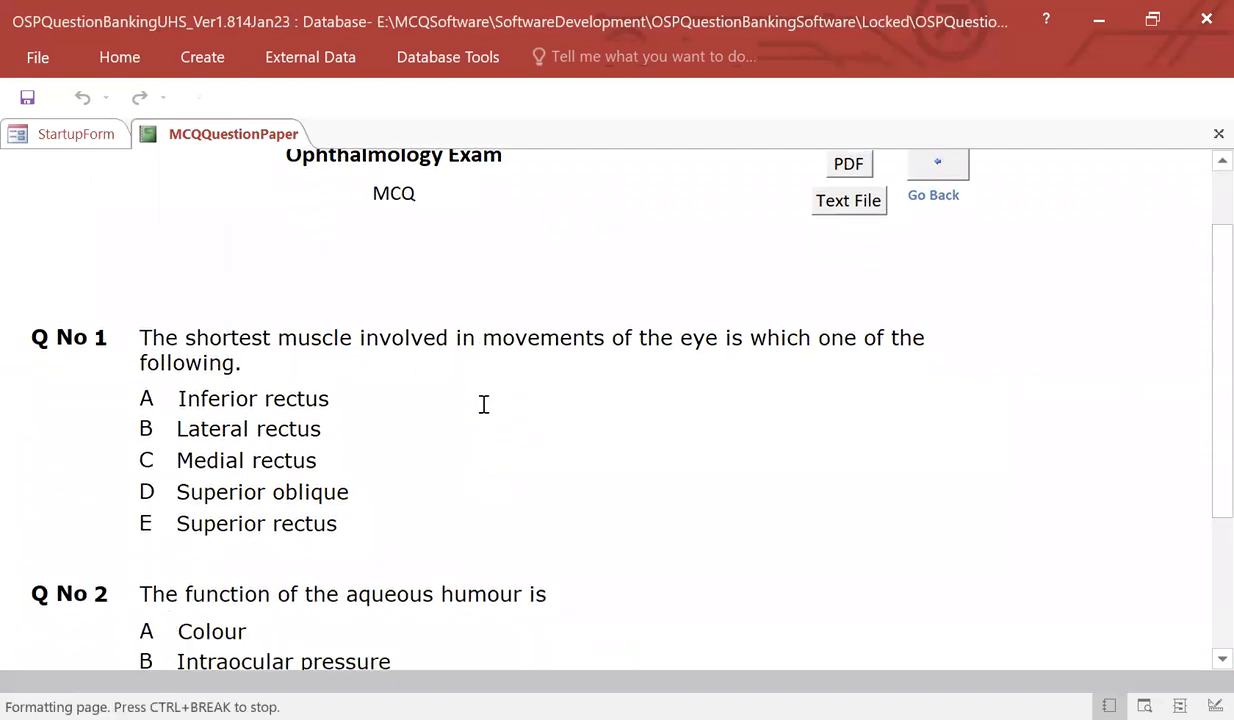
scroll(483, 404, "down", 2)
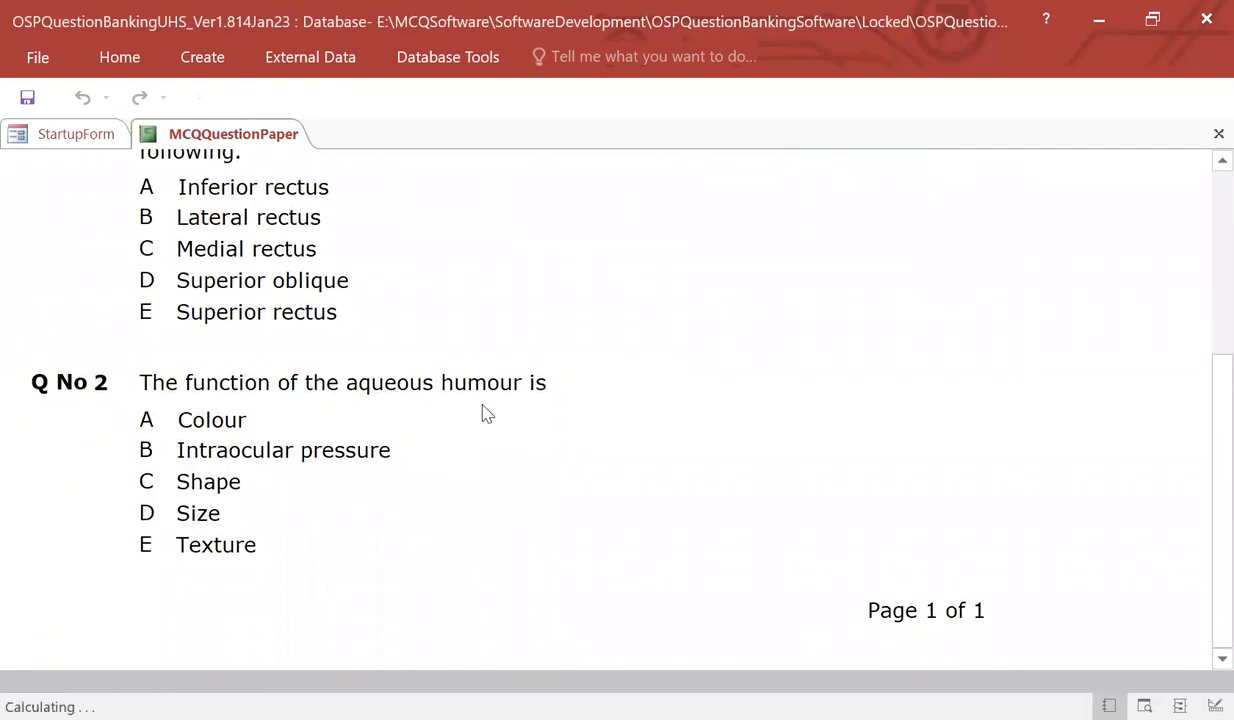
scroll(483, 404, "up", 3)
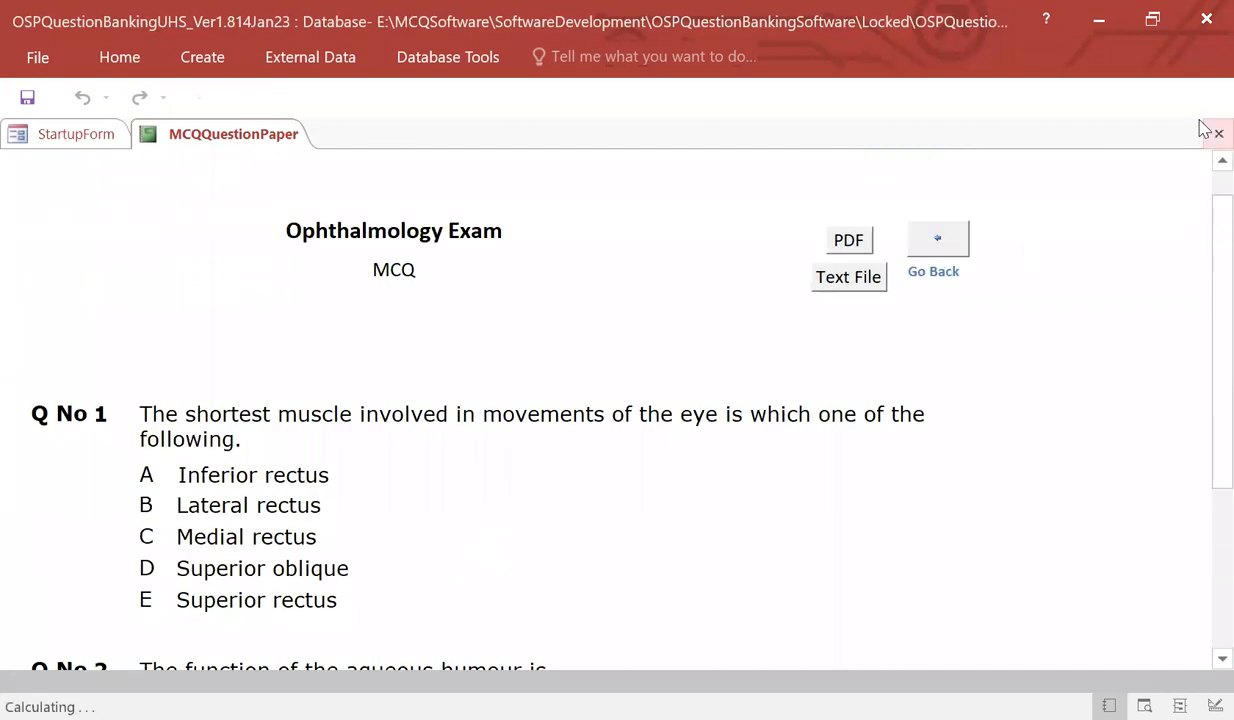
left_click(834, 285)
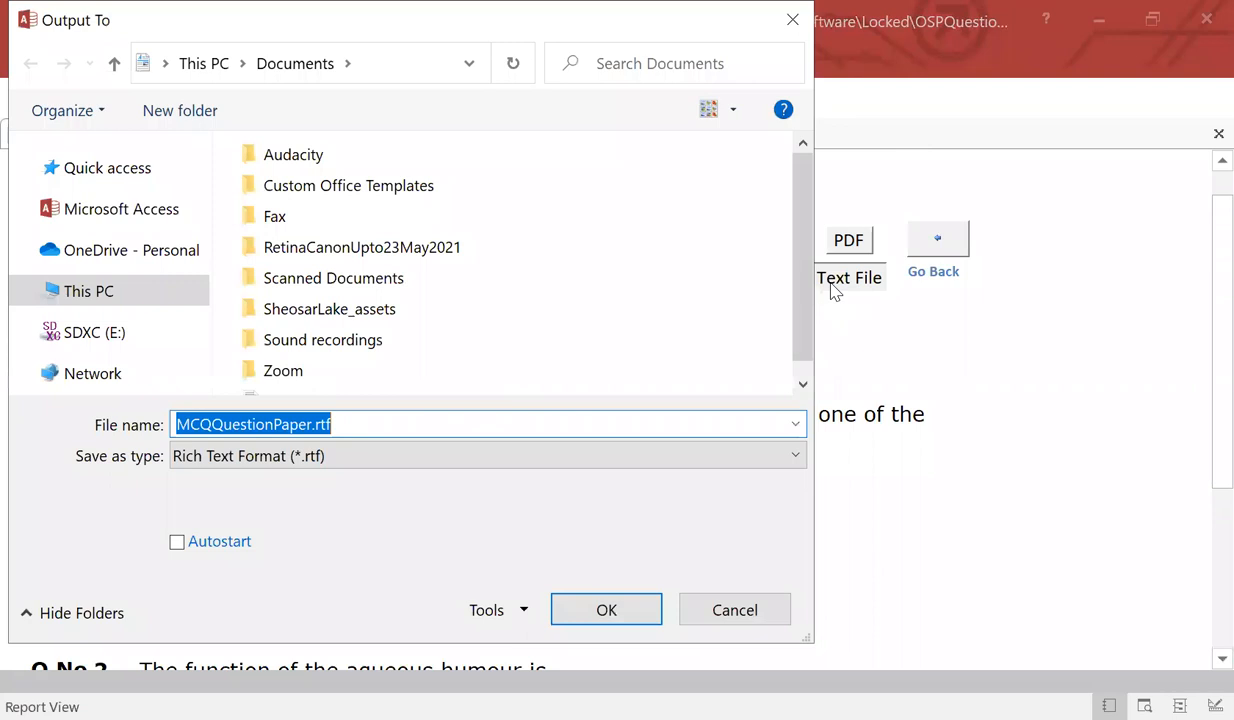
left_click(160, 281)
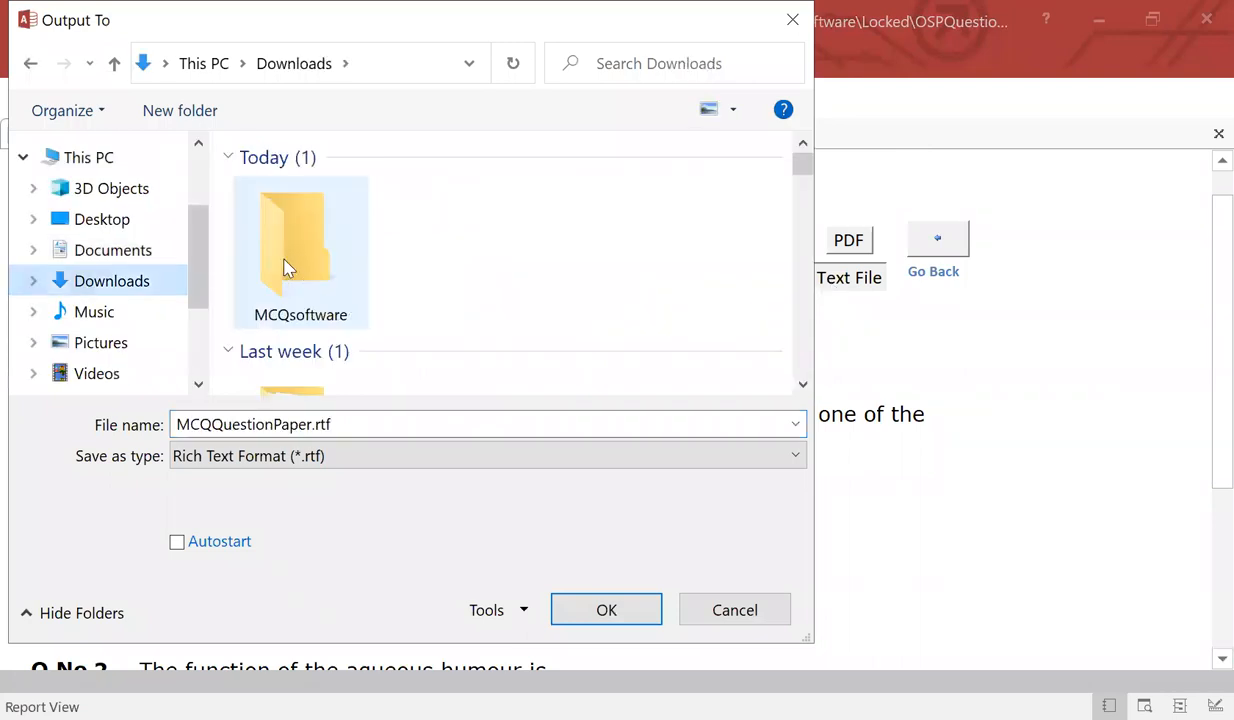
double_click(312, 287)
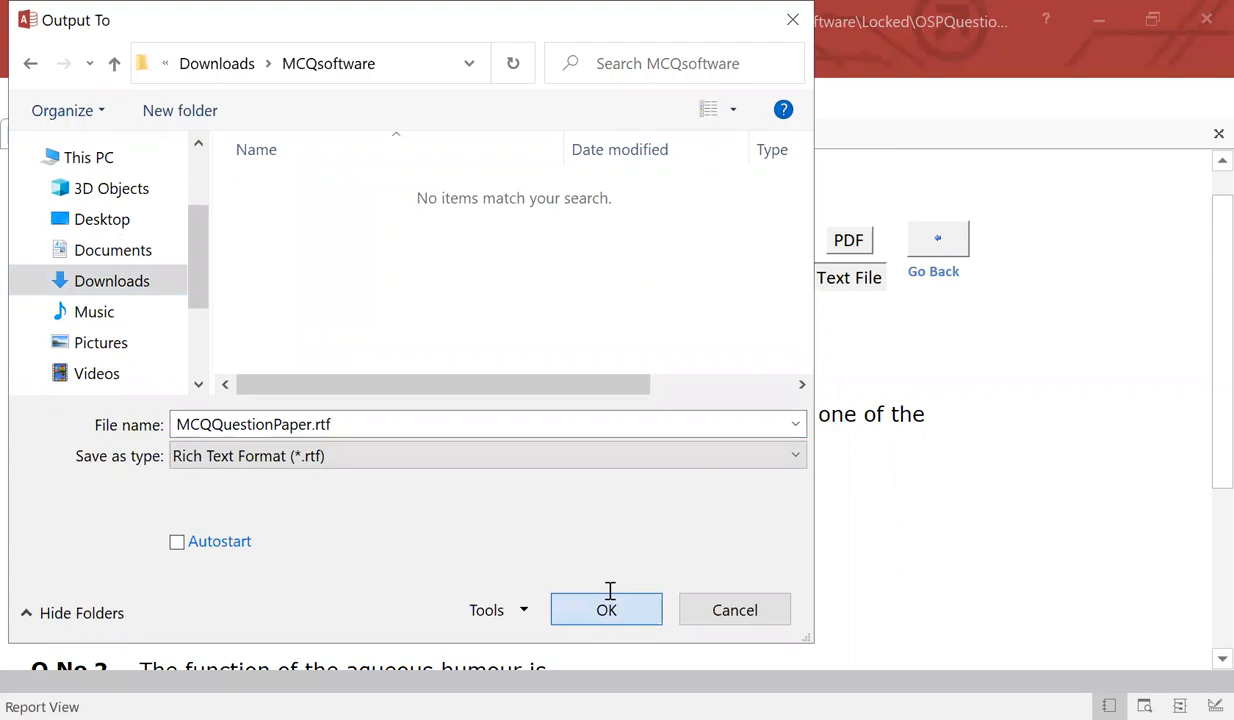
key("Return")
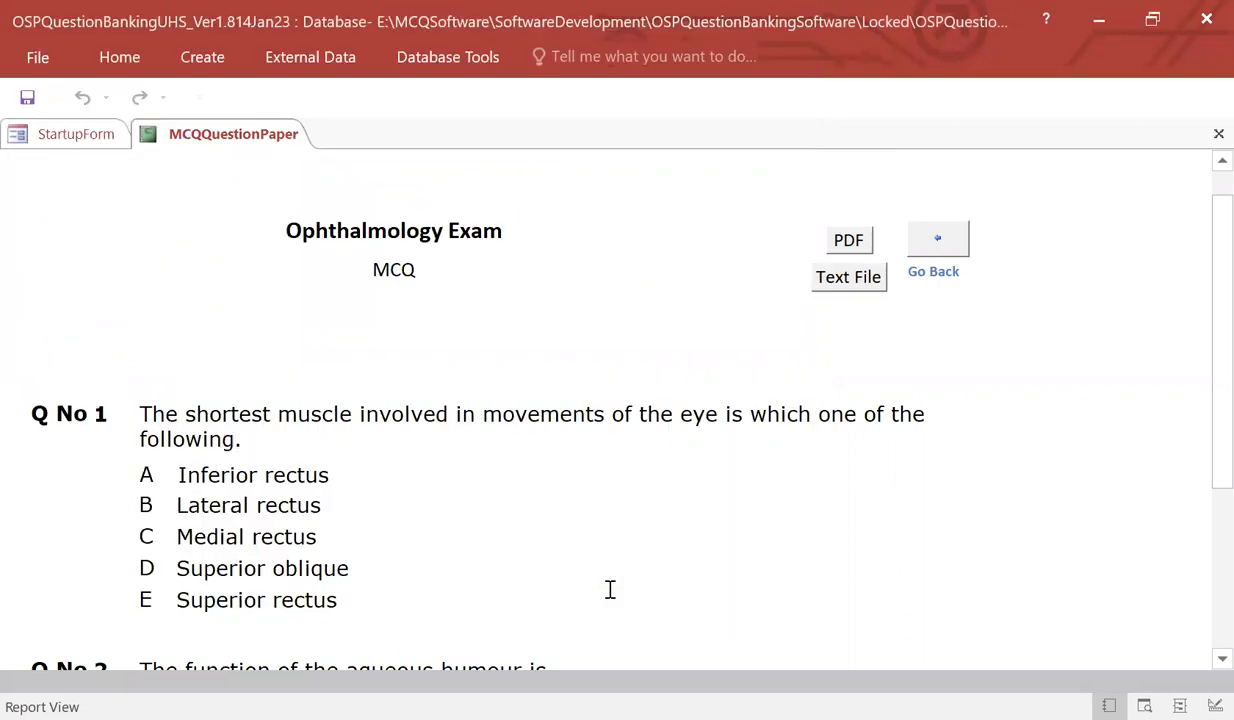
Export the question paper as MCQQuestionPaper.pdf into the Downloads folder MCQsoftware and close the report
left_click(845, 250)
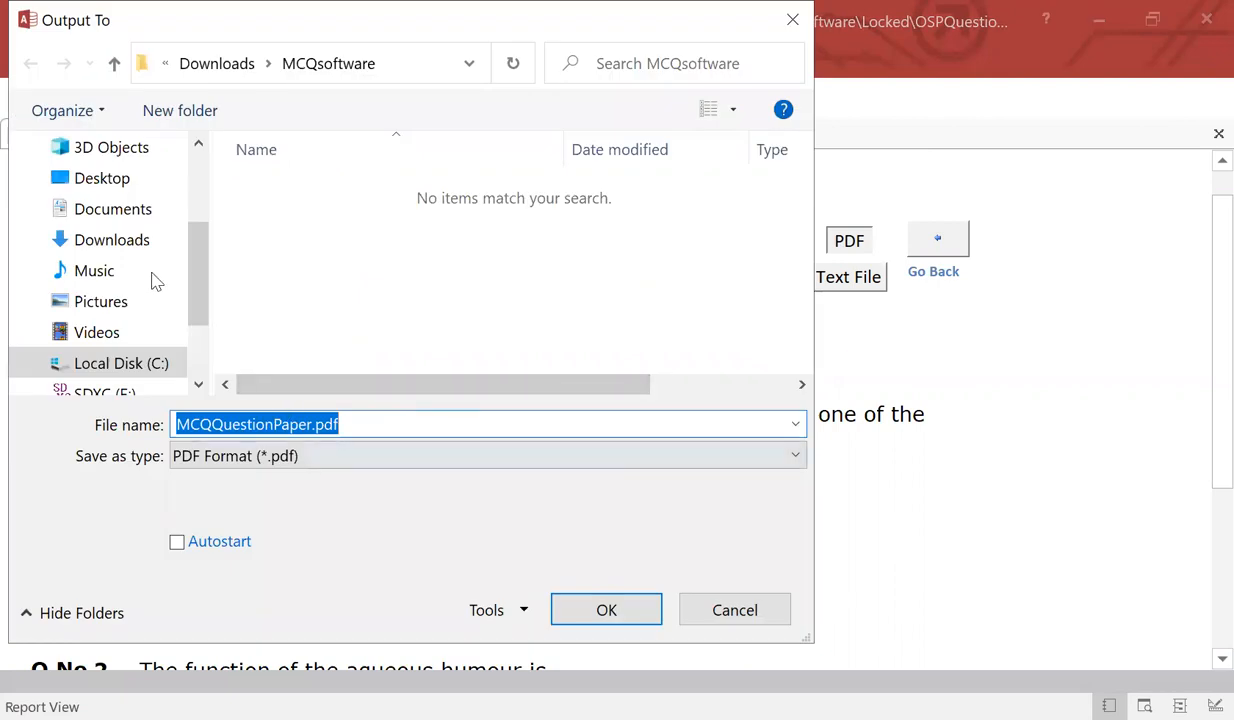
left_click(150, 239)
double_click(289, 222)
left_click(587, 613)
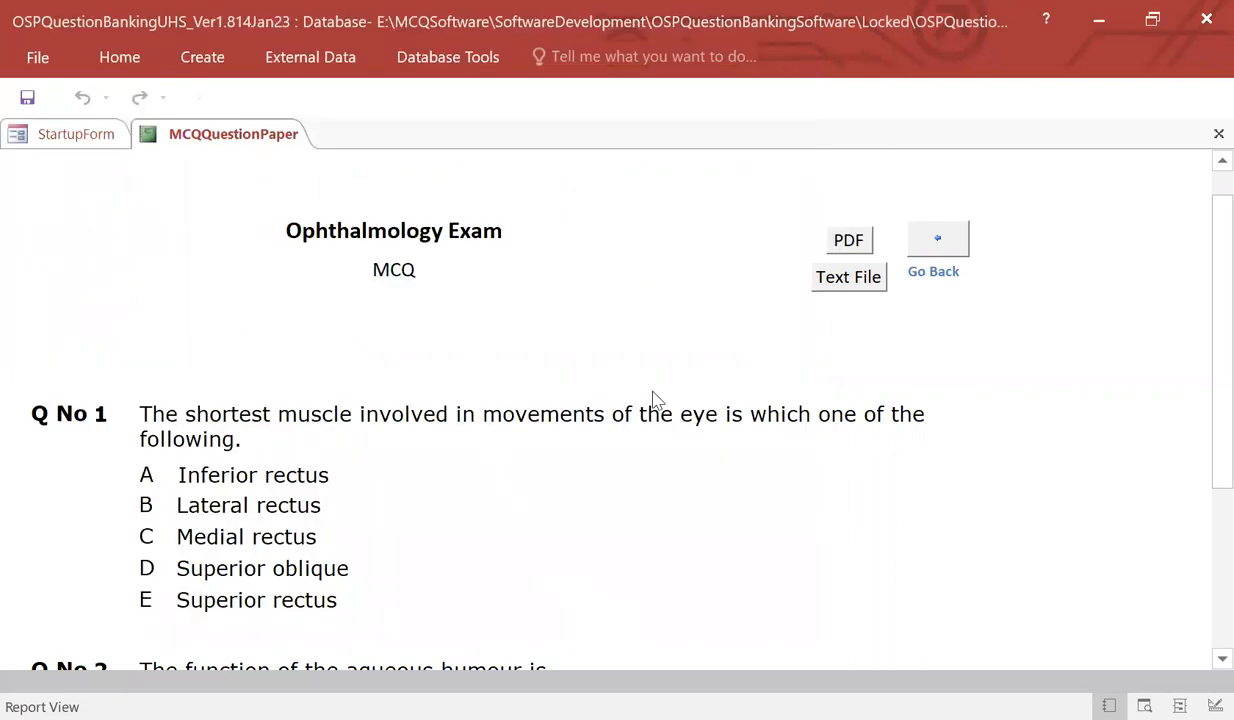
scroll(658, 390, "down", 5)
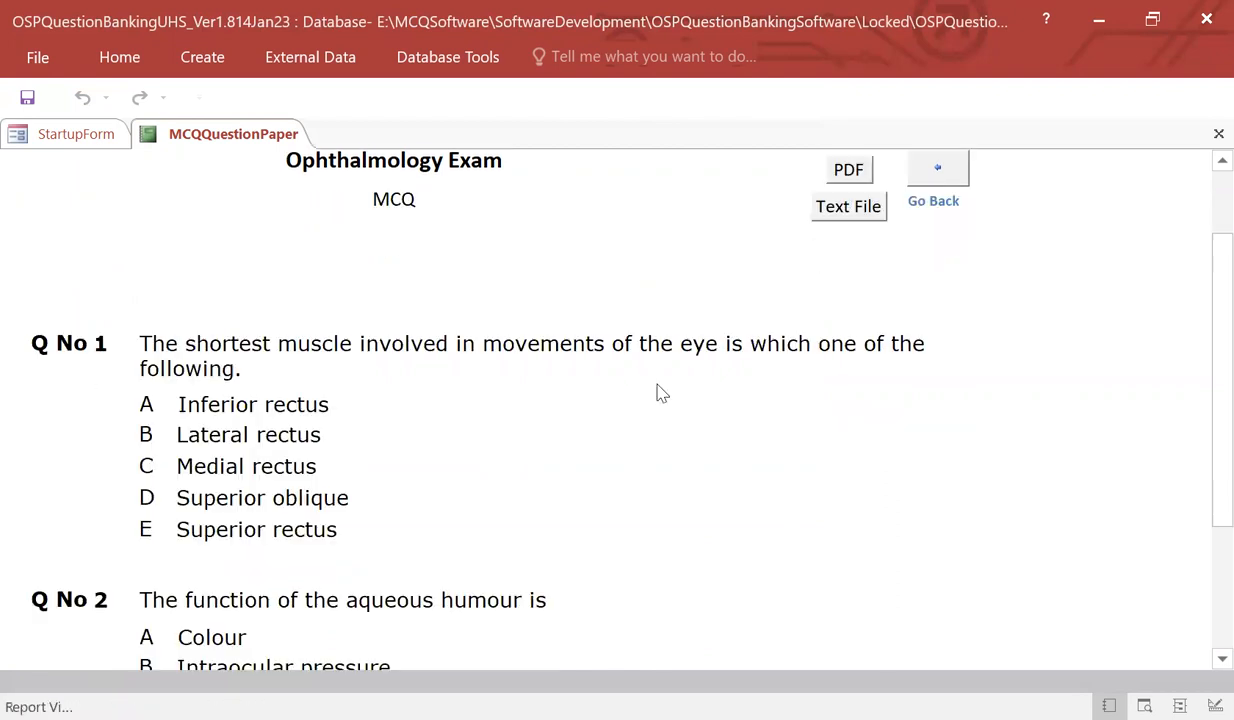
scroll(658, 385, "up", 3)
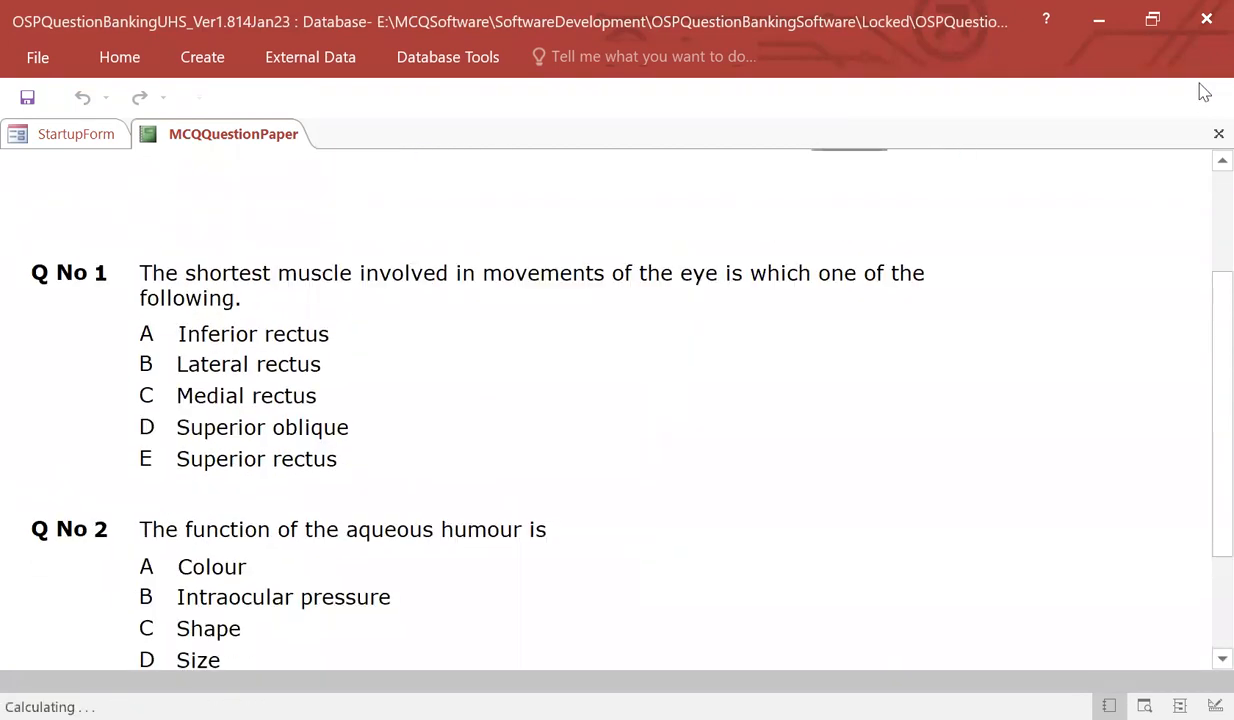
left_click(1205, 136)
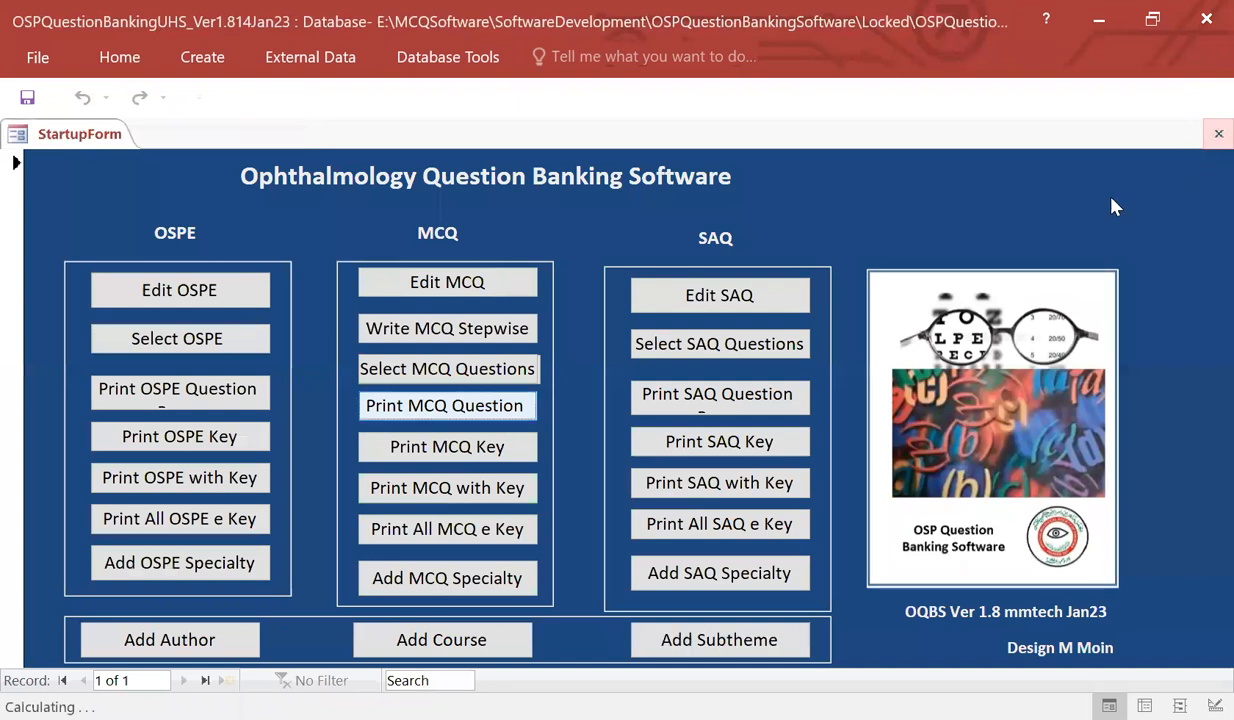
Examine the printable MCQ key and the question paper with key, closing each report
left_click(519, 446)
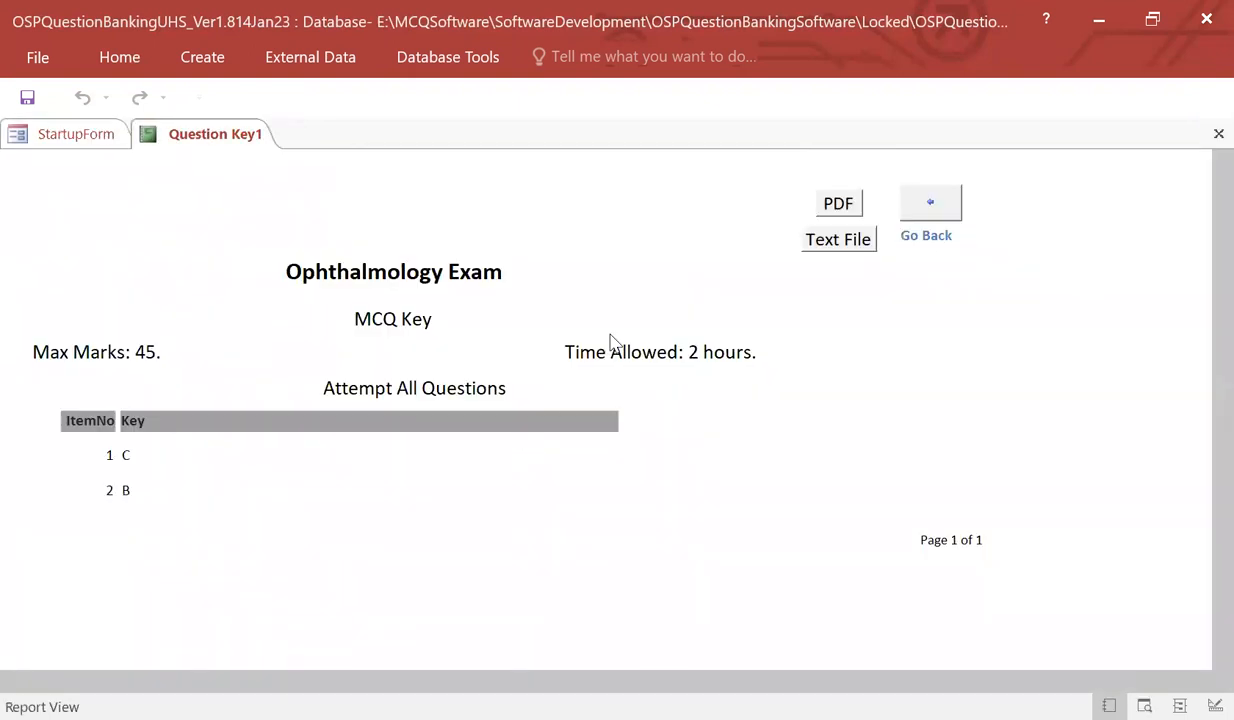
left_click(1218, 133)
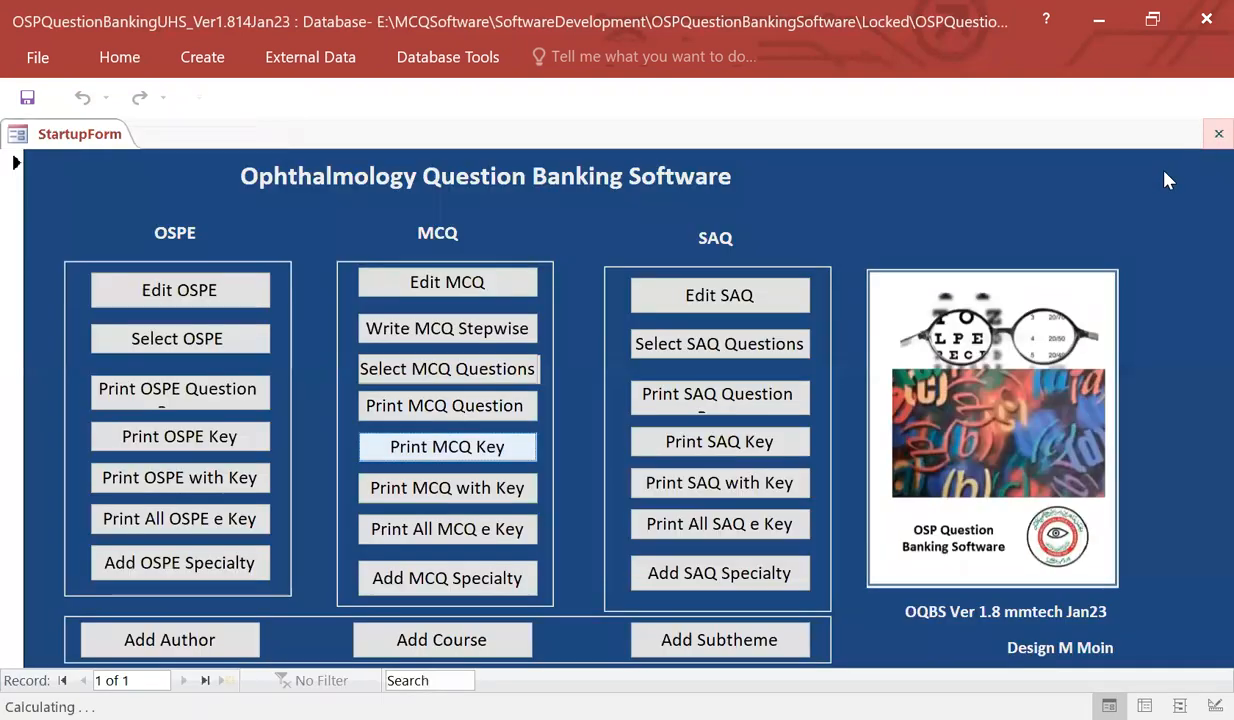
left_click(500, 485)
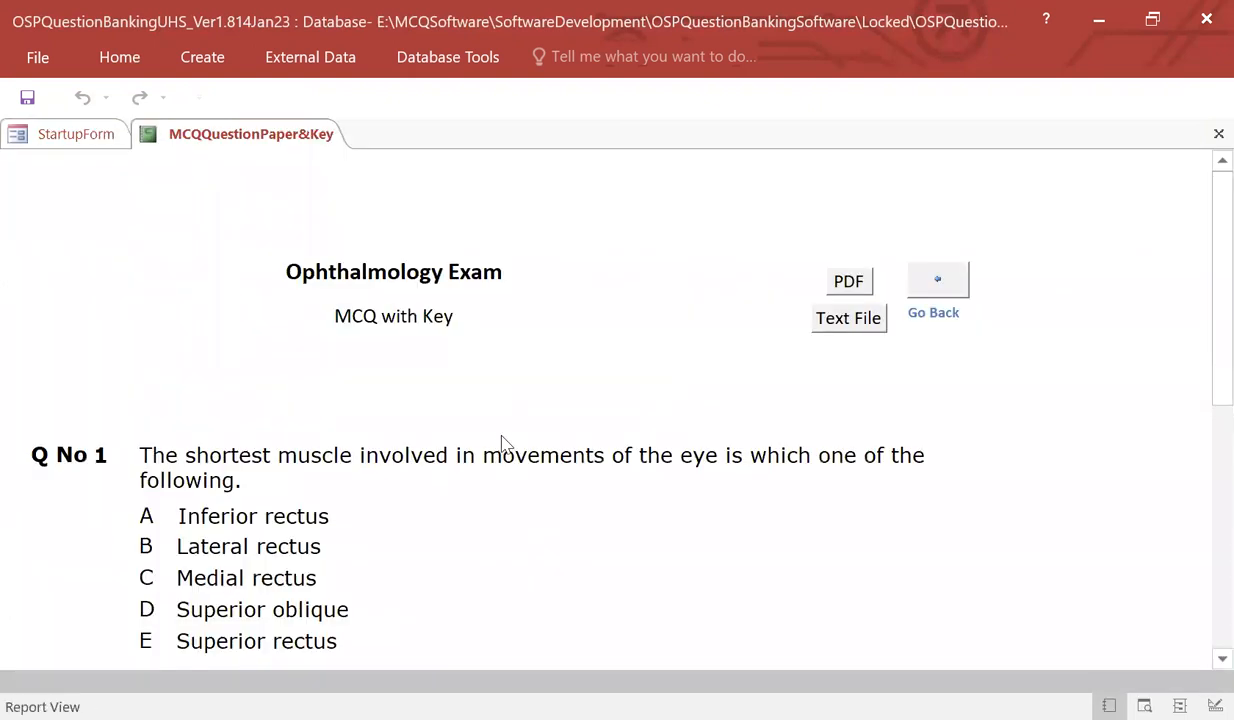
scroll(504, 433, "down", 1)
scroll(504, 433, "down", 1)
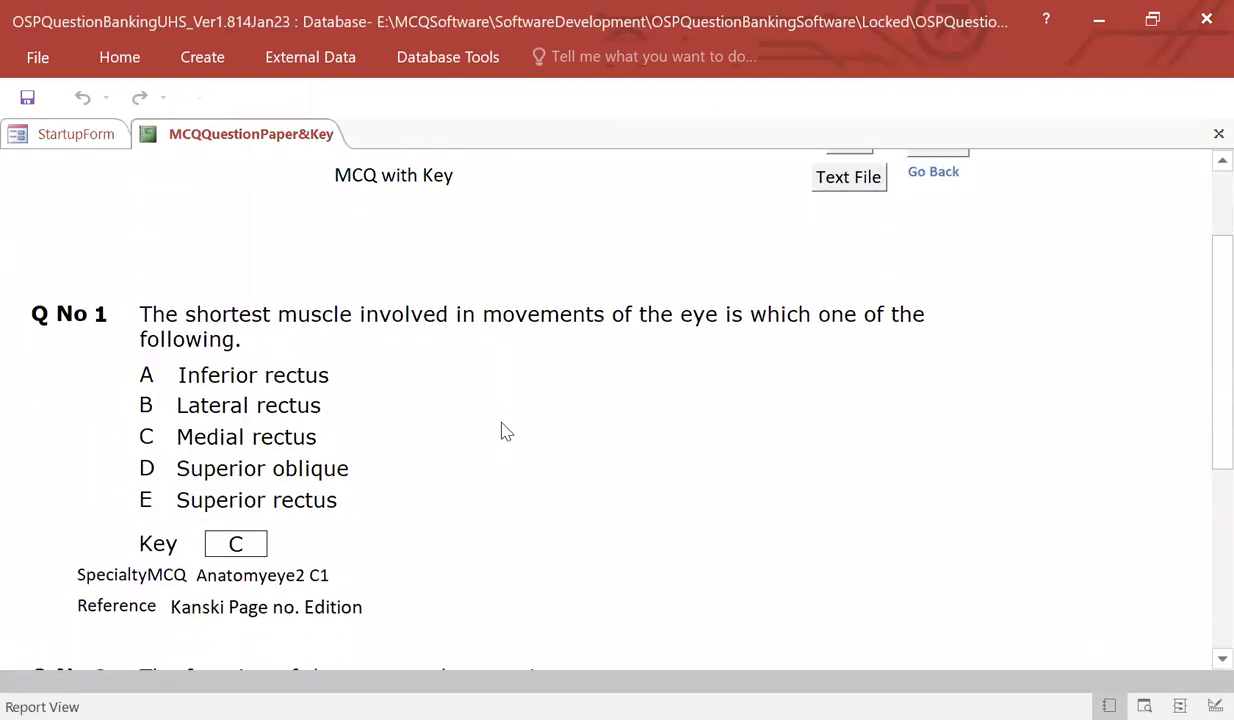
left_click(1206, 138)
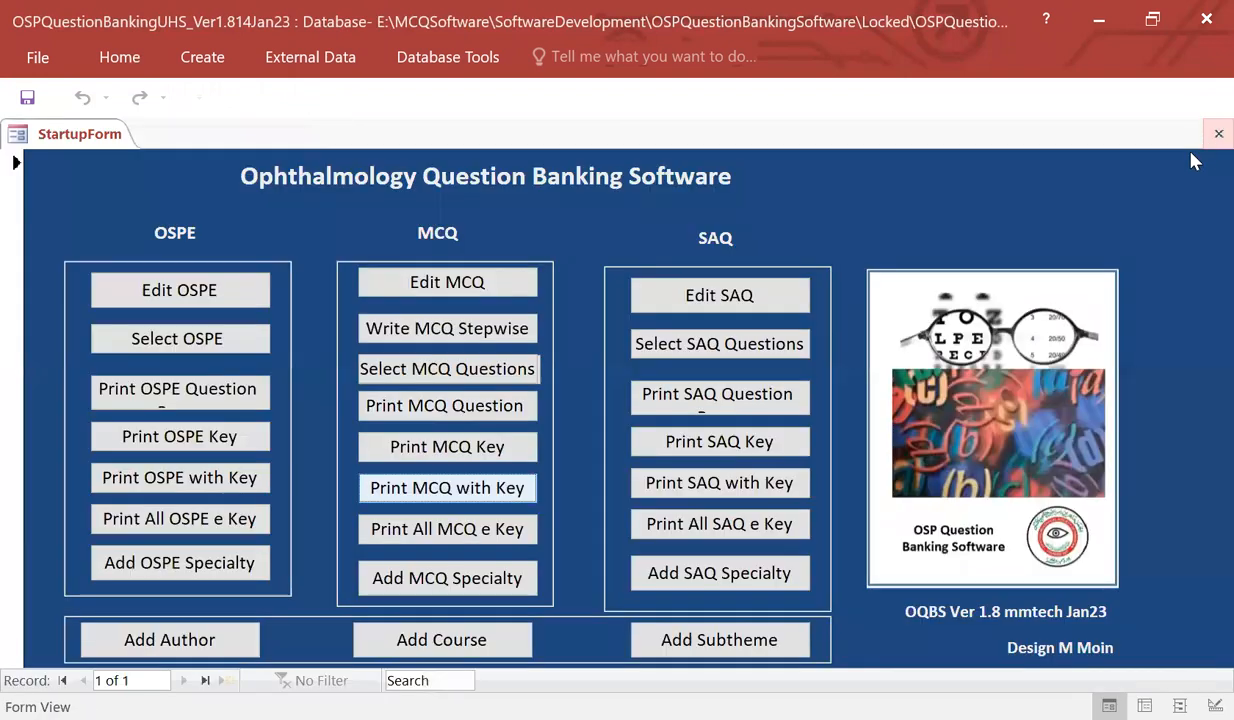
Clear the item number of the physiology question in the MCQ selection list and close the list
left_click(495, 368)
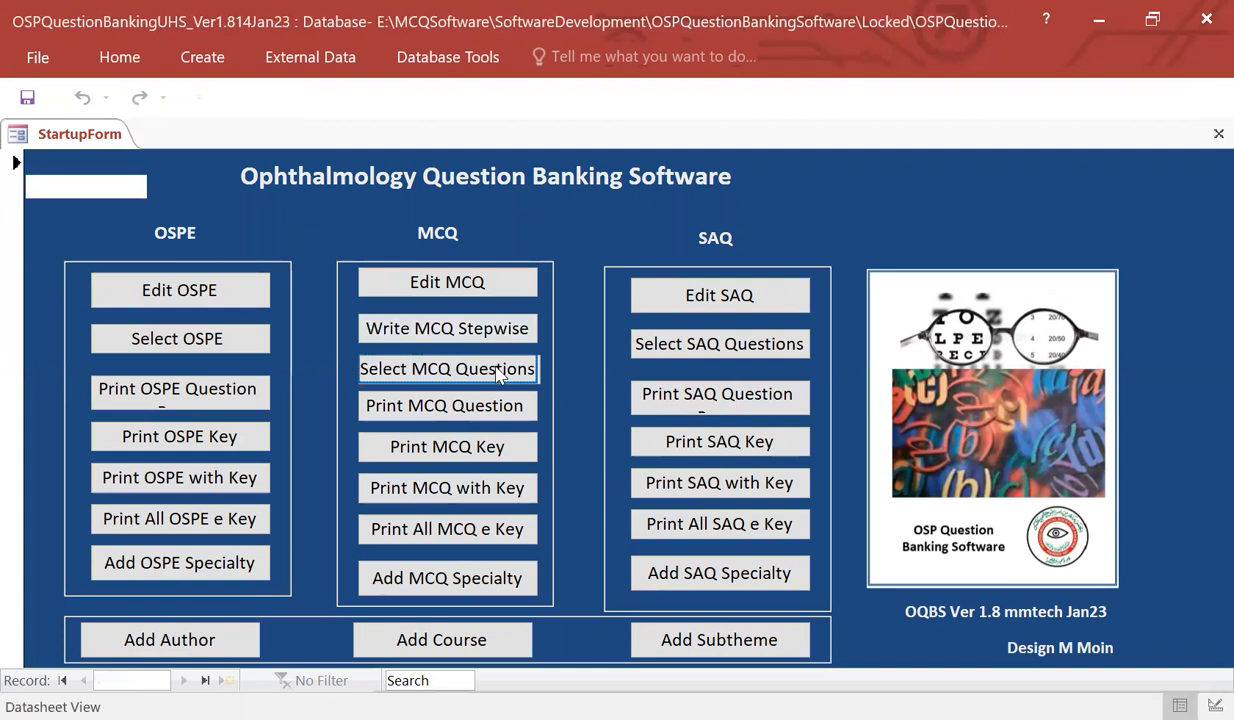
left_click(121, 234)
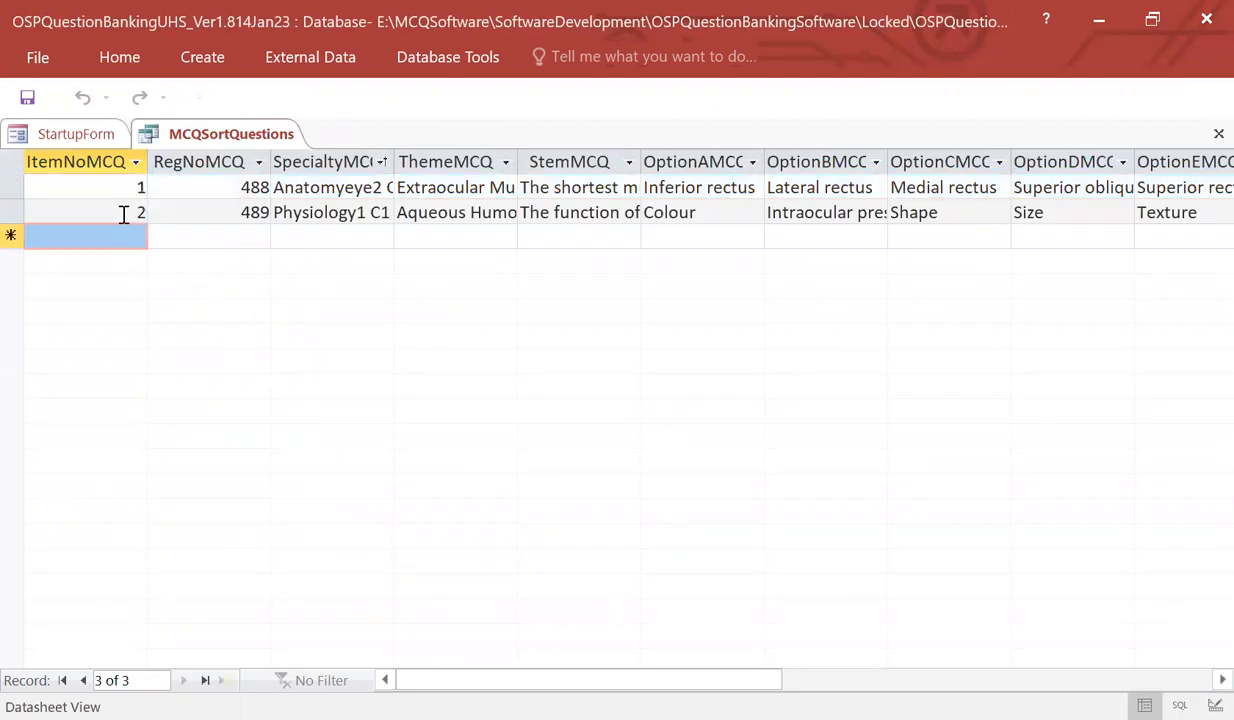
left_click(121, 212)
key("Delete")
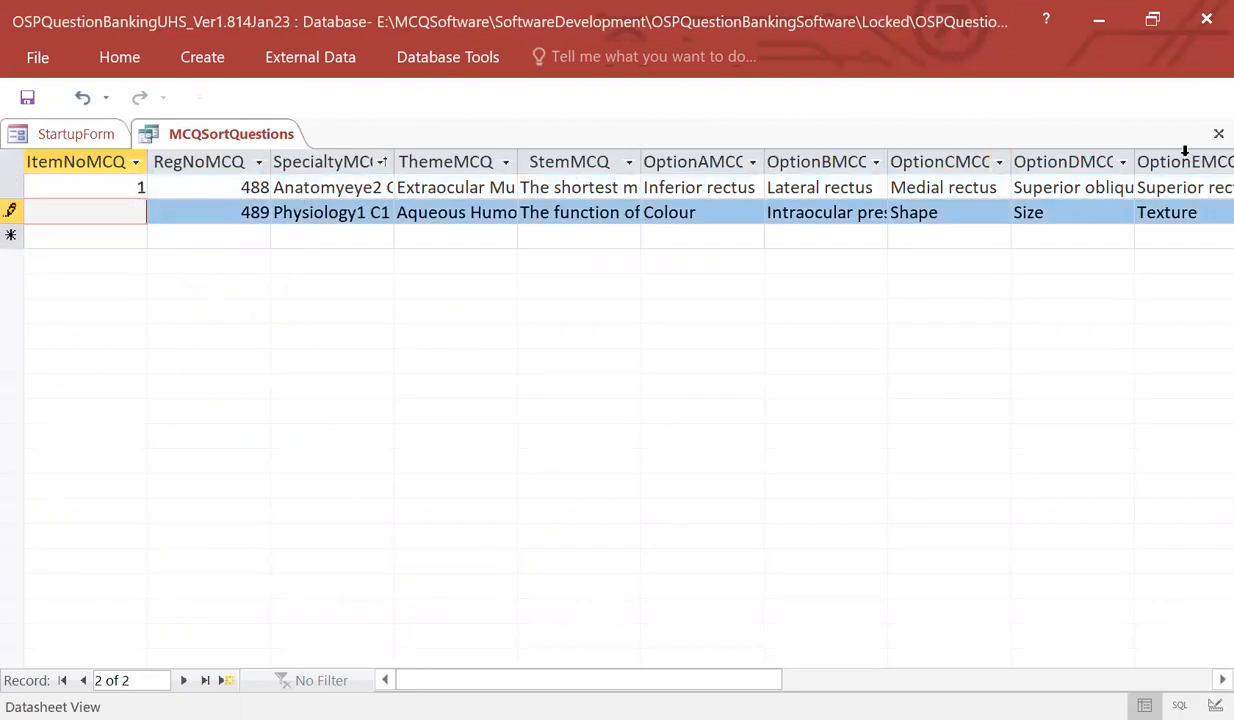
left_click(1218, 133)
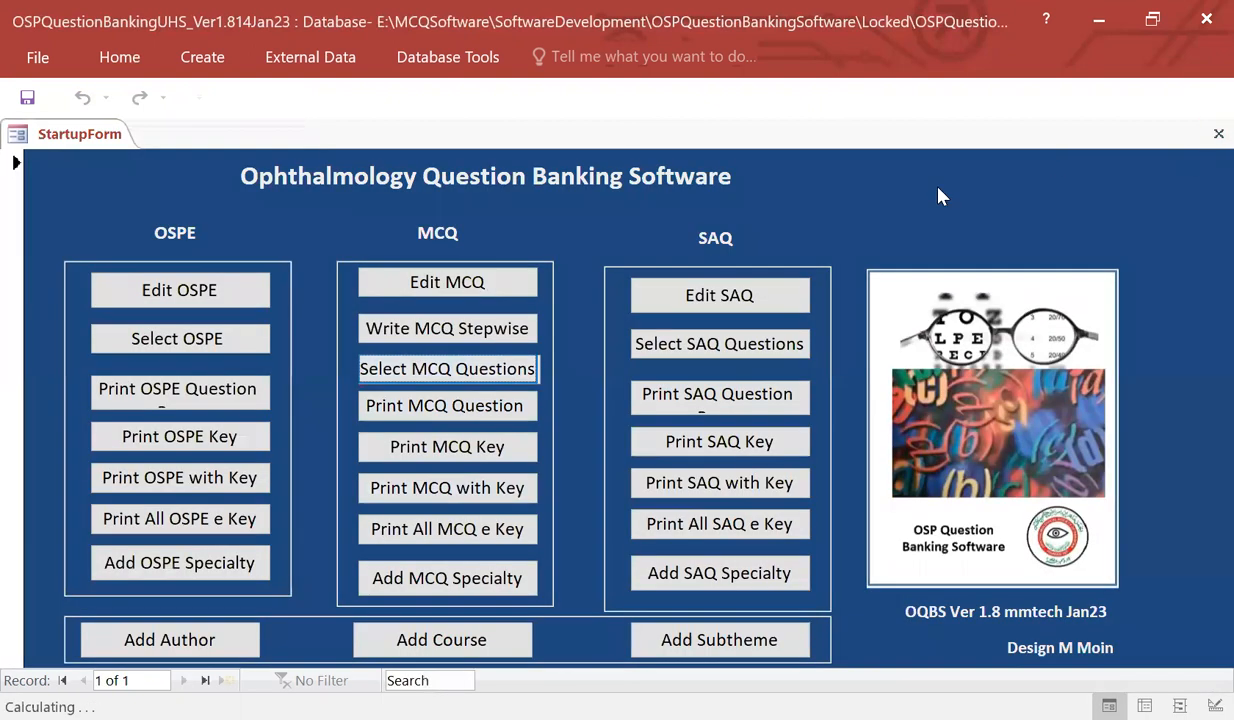
Open the printable MCQ question paper to check which questions it includes, and close the report
left_click(511, 403)
scroll(570, 336, "down", 2)
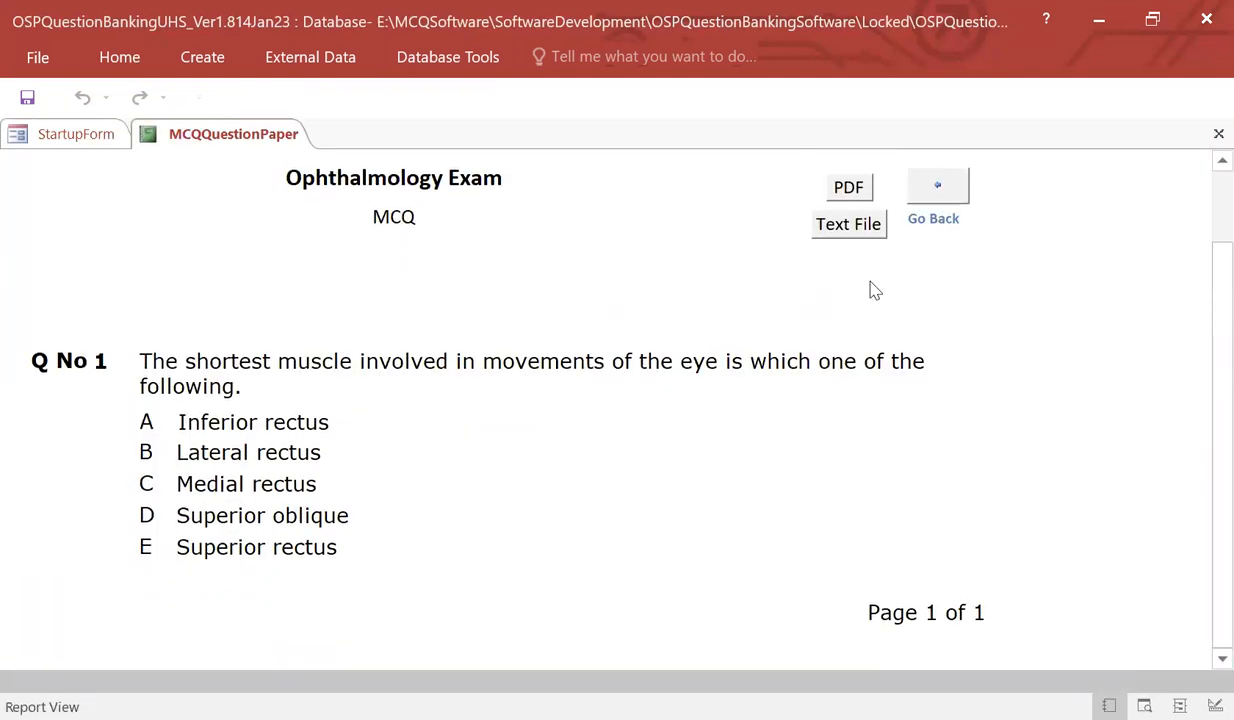
left_click(1218, 134)
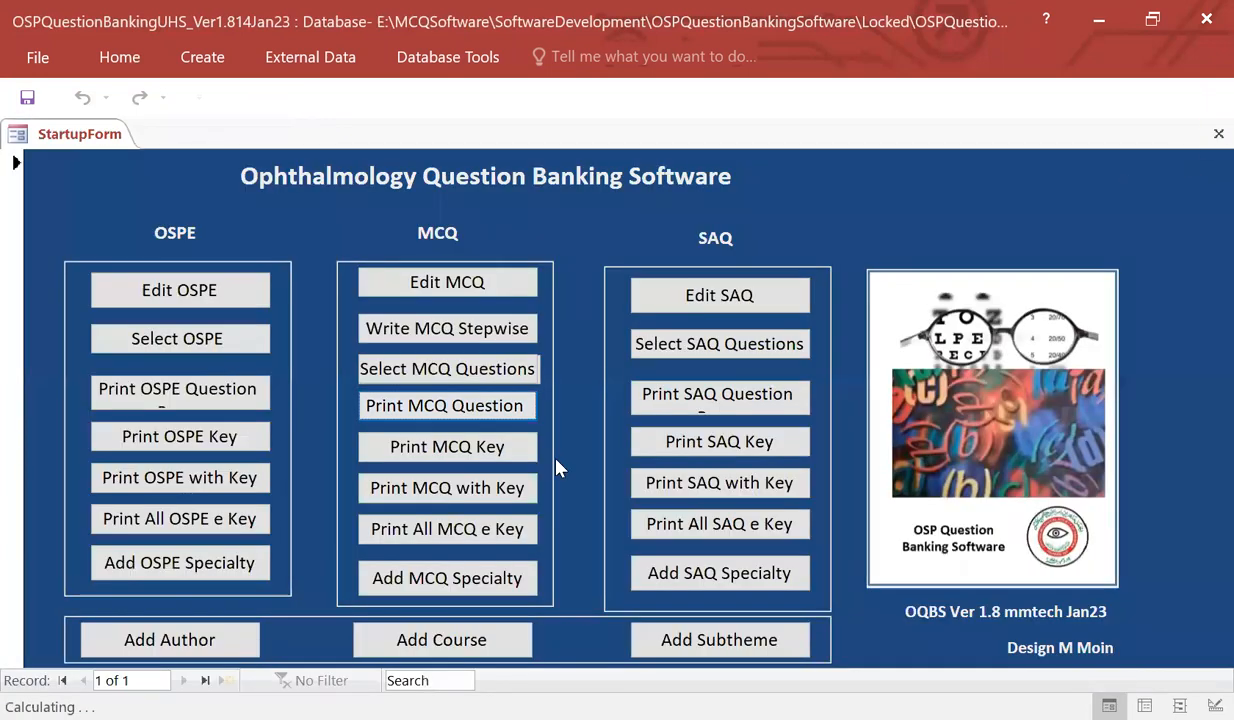
Examine the report of all MCQs with their keys, specialties, references and authors, and close it
left_click(475, 541)
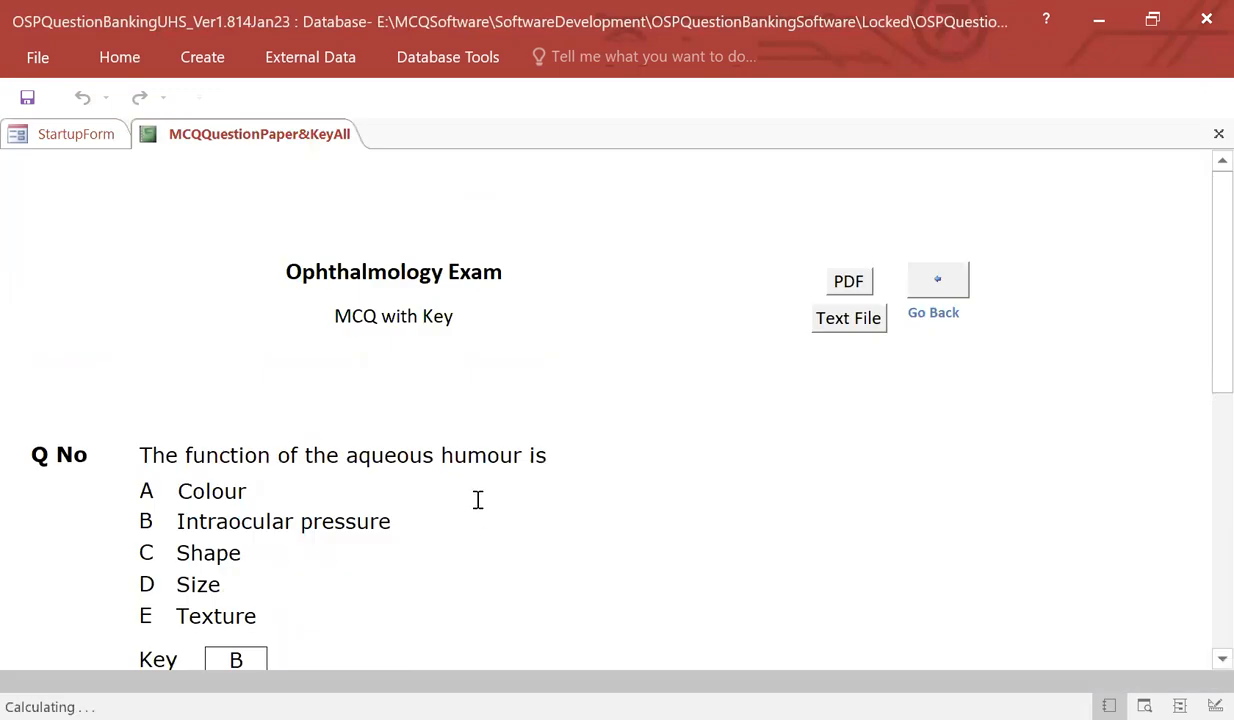
scroll(479, 499, "down", 5)
scroll(479, 490, "down", 3)
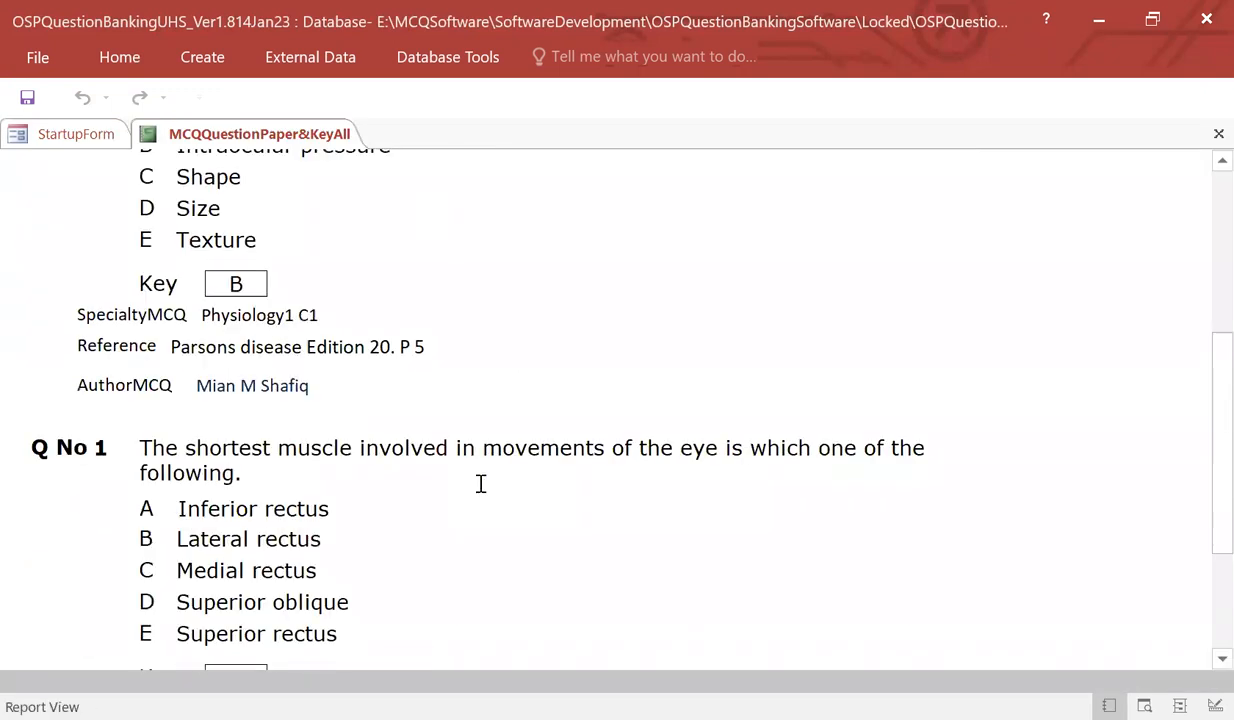
scroll(480, 483, "down", 2)
scroll(480, 481, "down", 3)
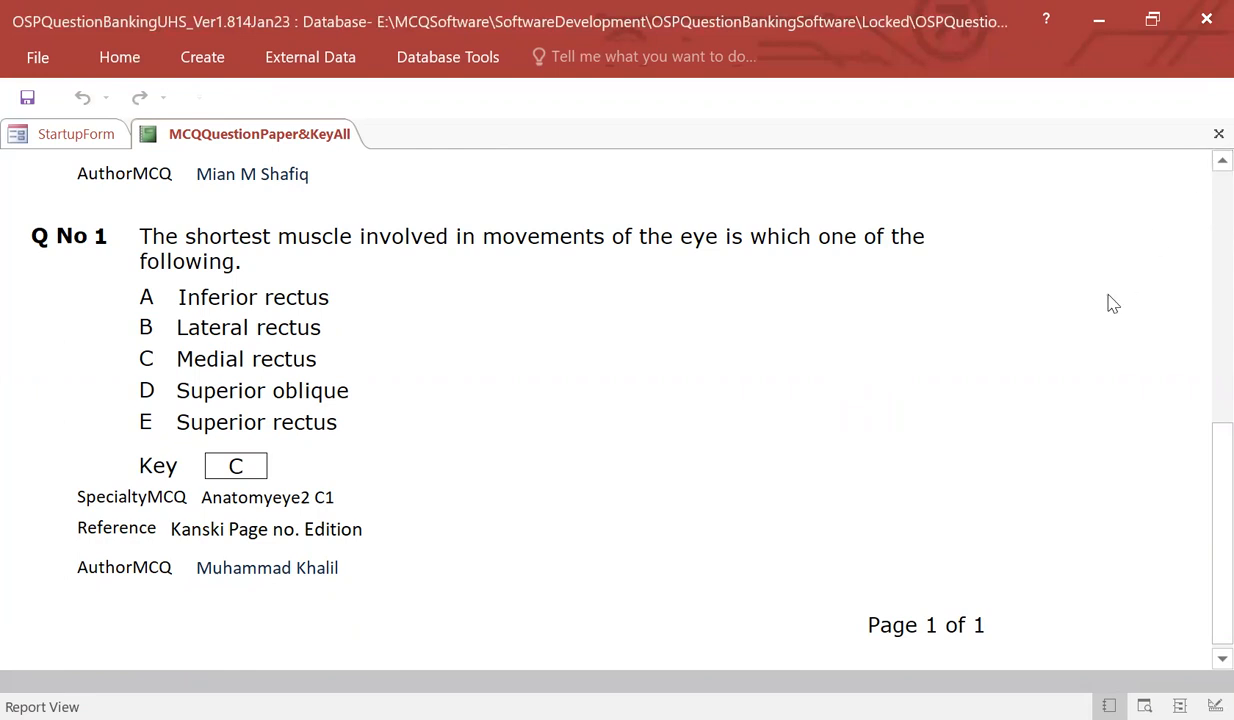
scroll(1113, 303, "up", 3)
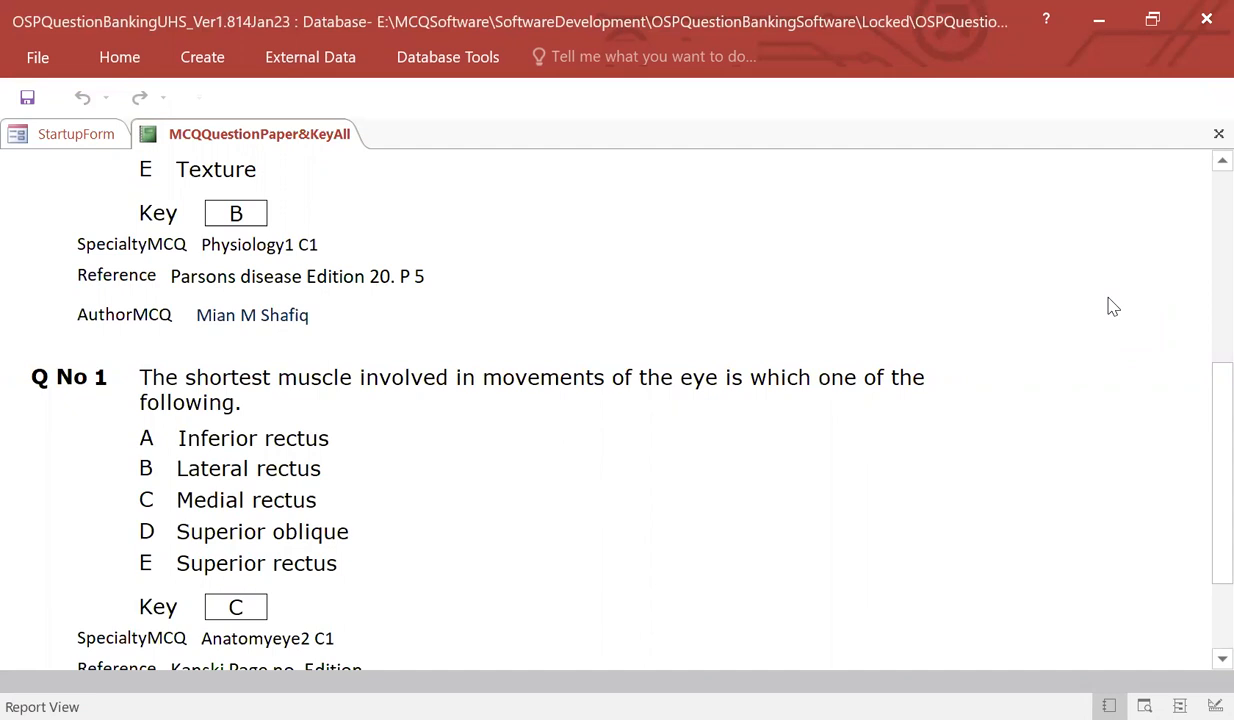
left_click(1205, 140)
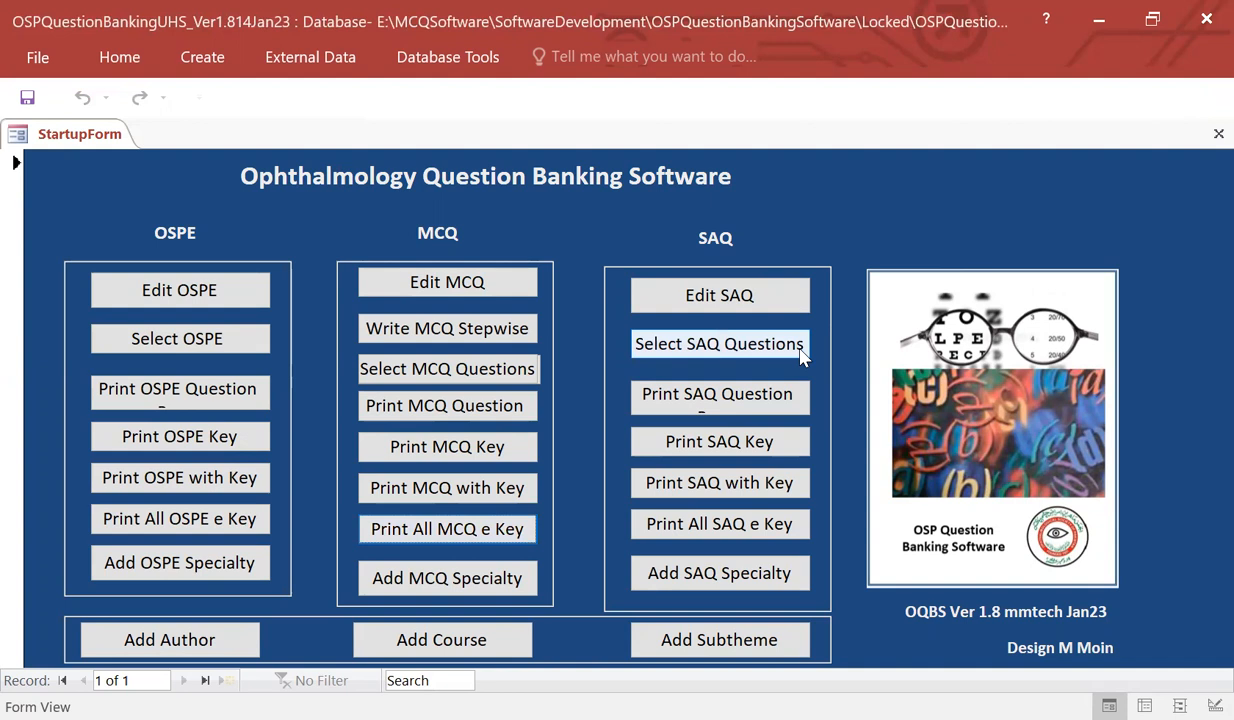
Examine the Author, Course and Subtheme lists where new entries can be added, closing each one
left_click(236, 639)
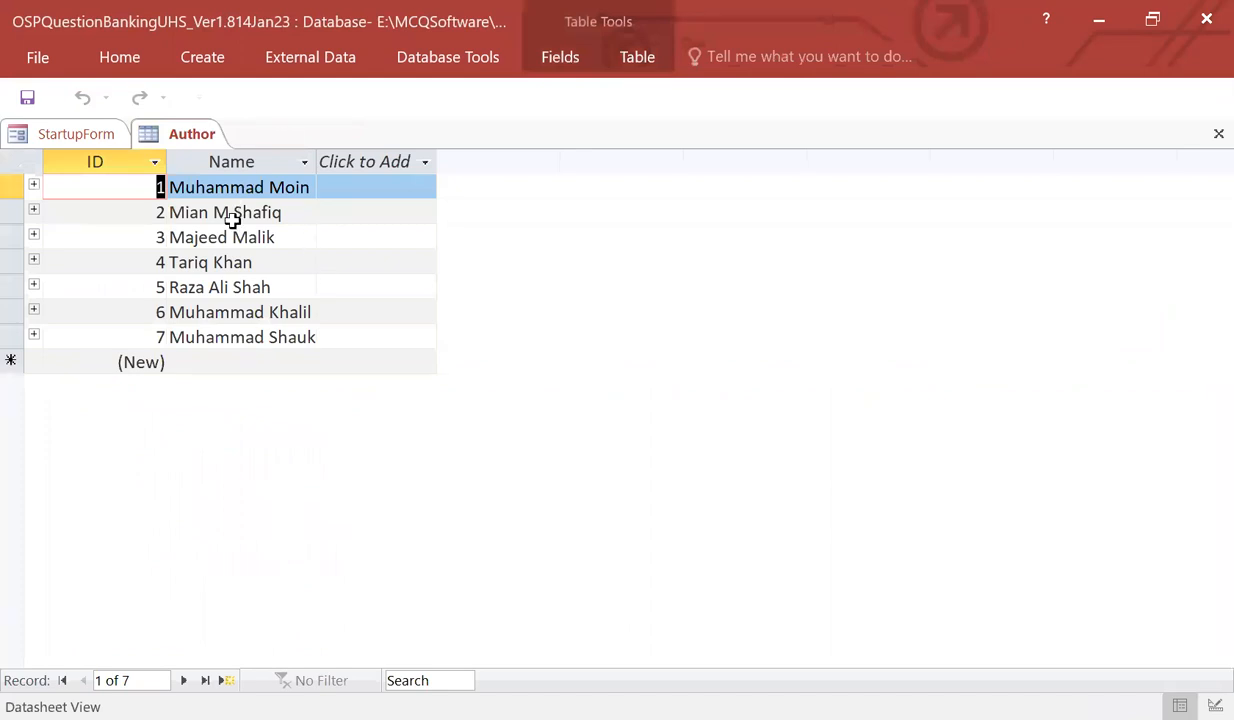
left_click(189, 366)
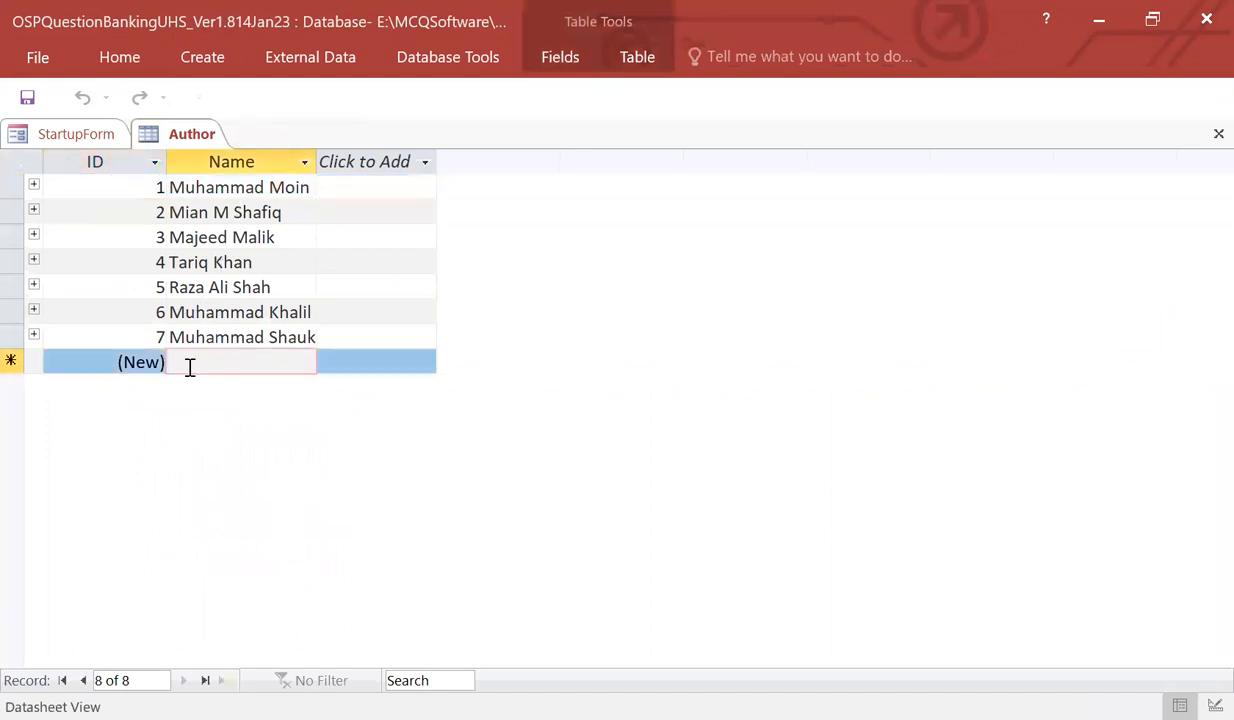
left_click(1216, 133)
left_click(441, 640)
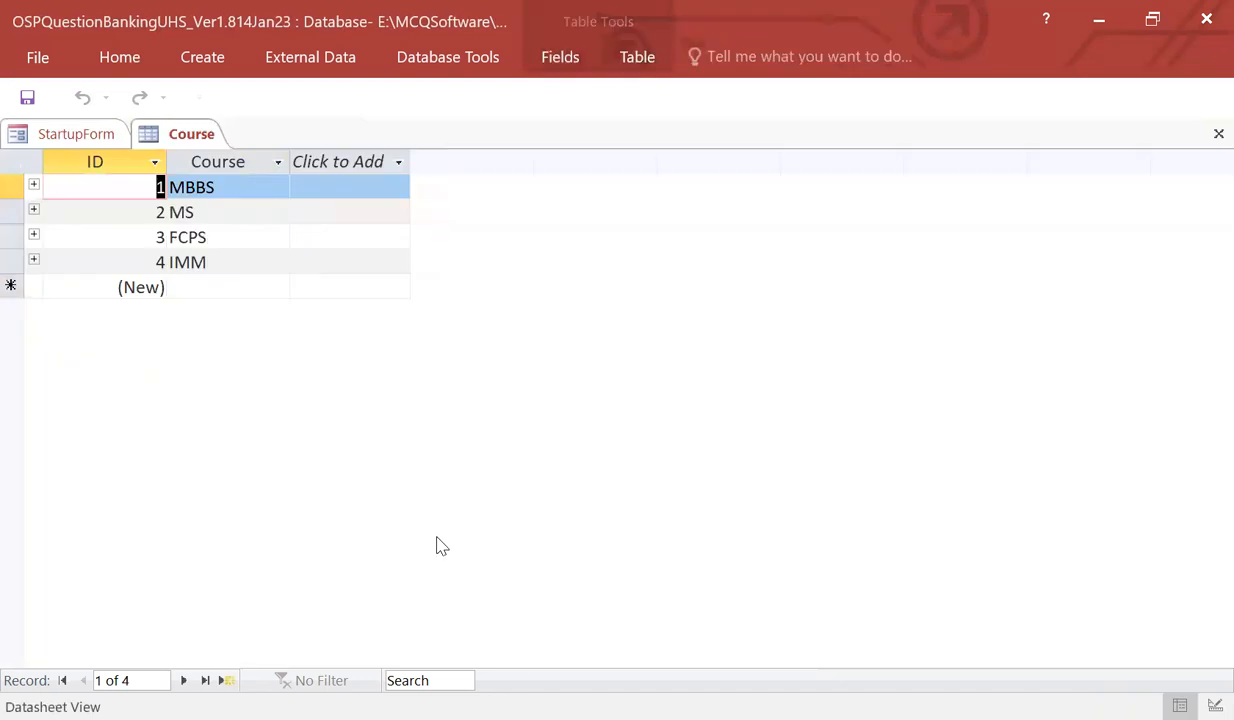
left_click(1218, 133)
left_click(647, 628)
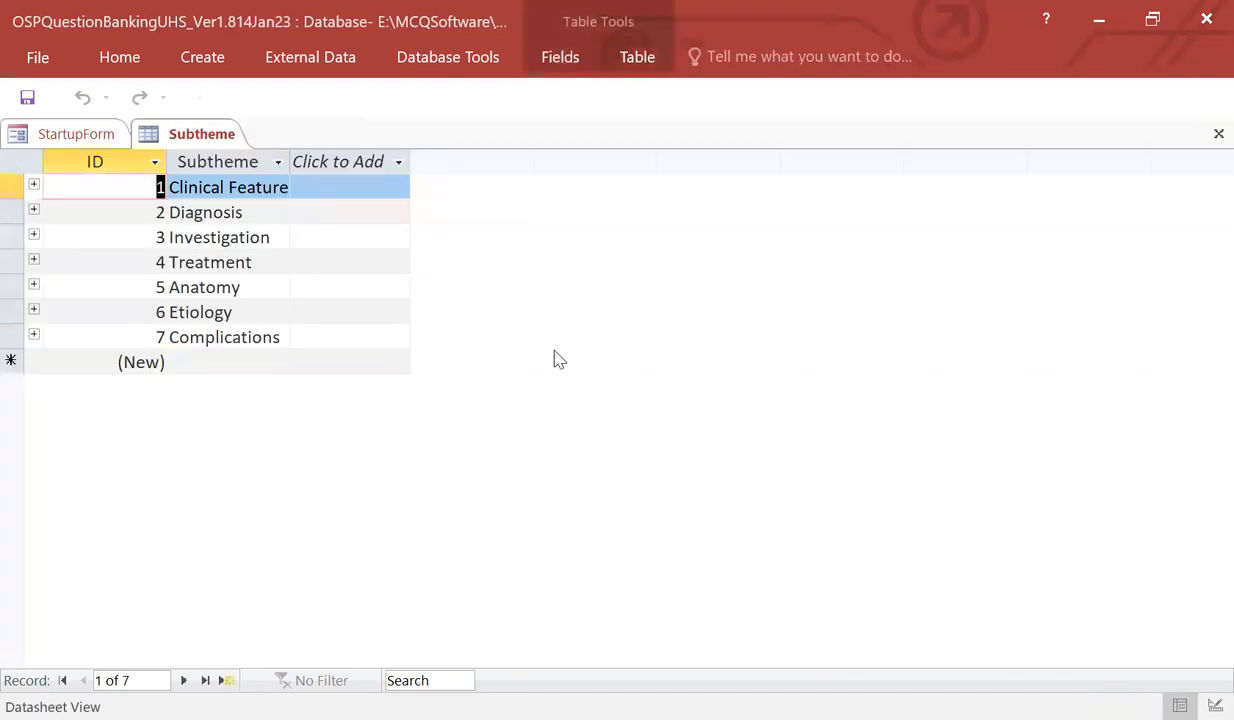
left_click(1205, 140)
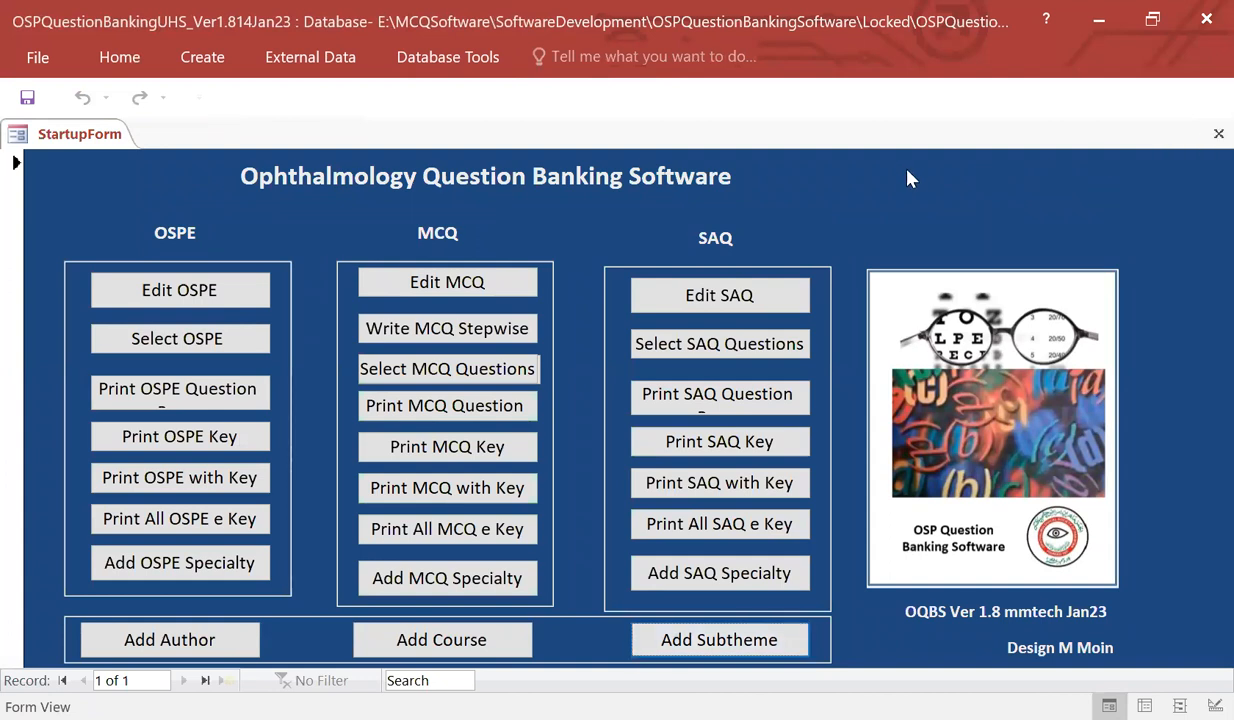
Open the SAQ Construction Form and inspect the Vernal Catarrh question's stem, Option A, total marks and Option A marks
left_click(770, 283)
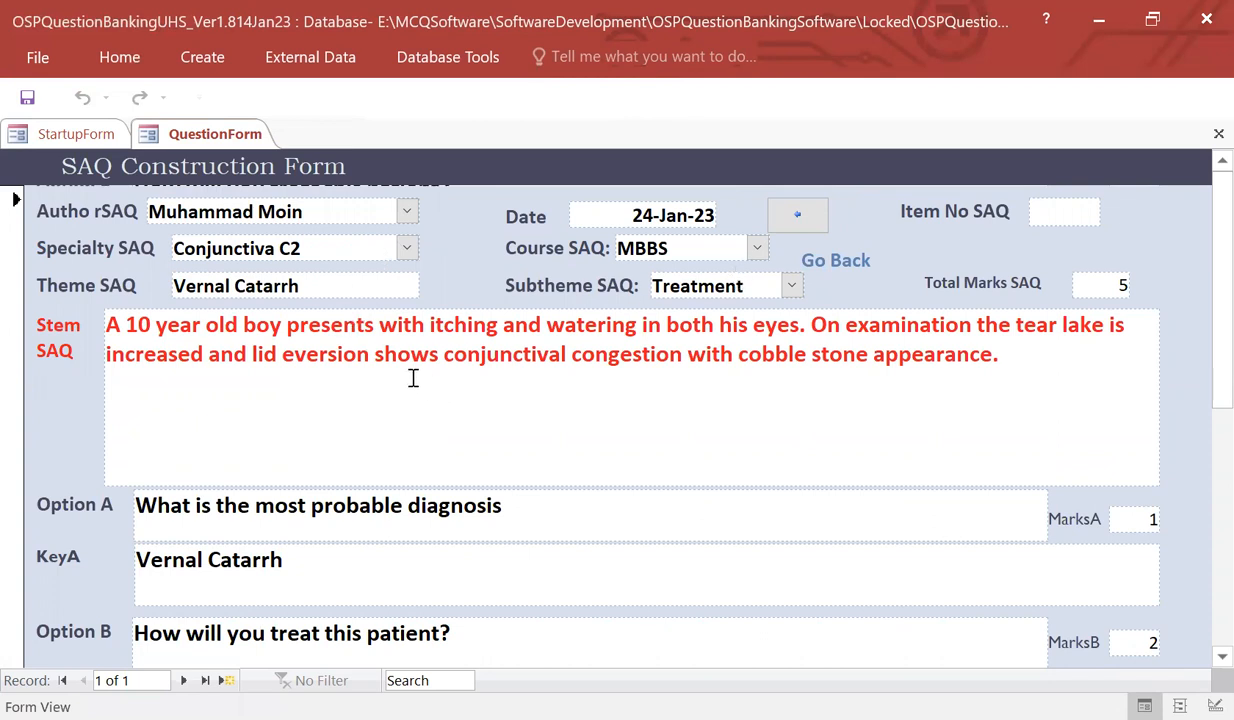
left_click(199, 337)
left_click(313, 508)
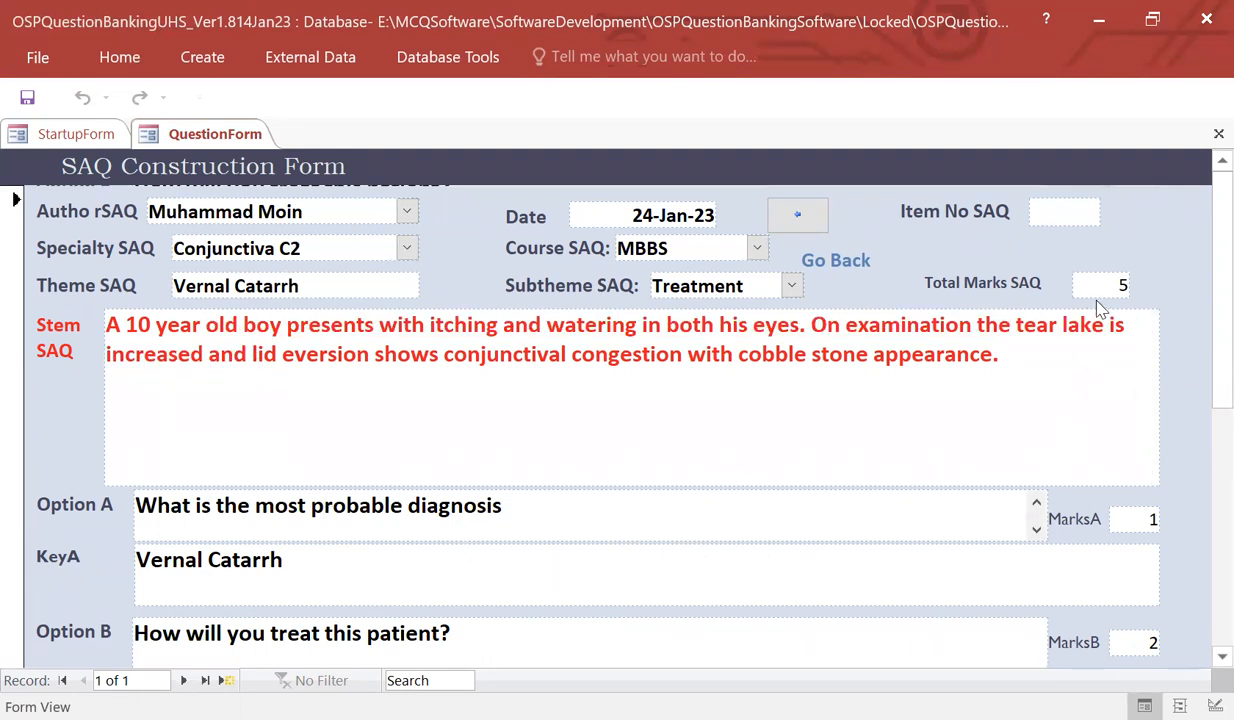
double_click(1123, 286)
double_click(1132, 519)
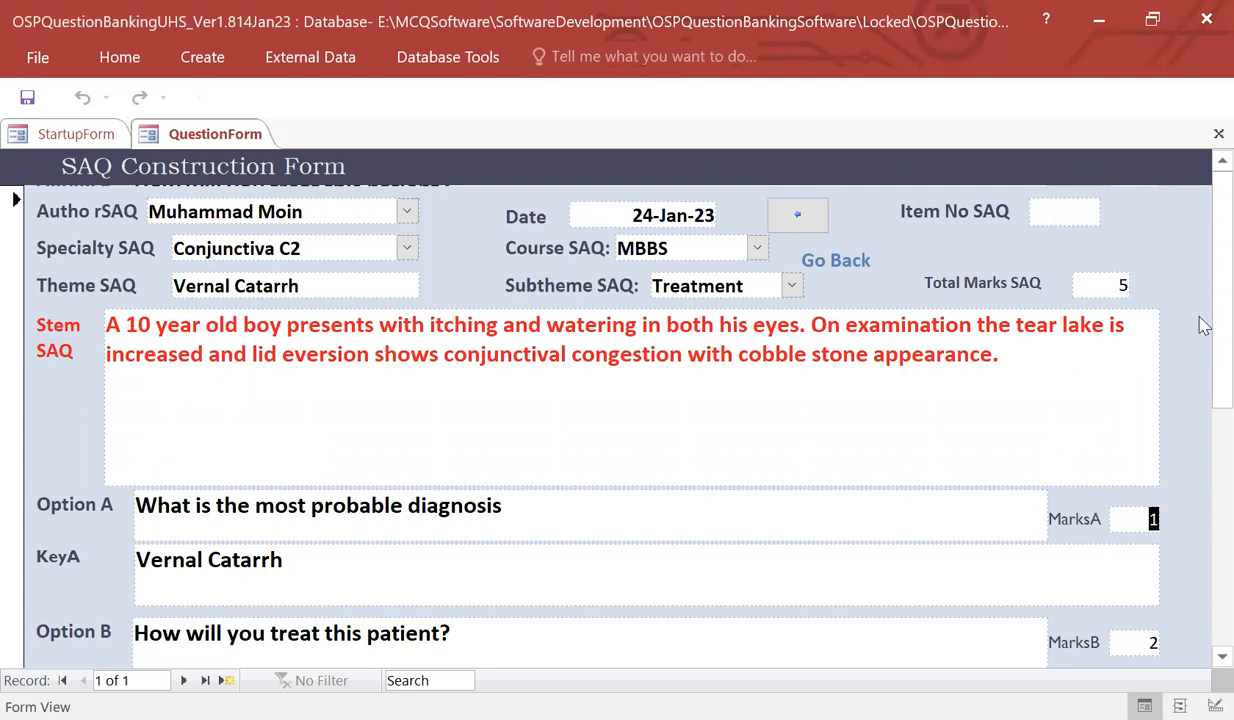
Review the Vernal Catarrh question's remaining options, keys and marks, plus its Importance, Difficulty and Reference fields
scroll(1204, 390, "down", 2)
scroll(1204, 390, "down", 3)
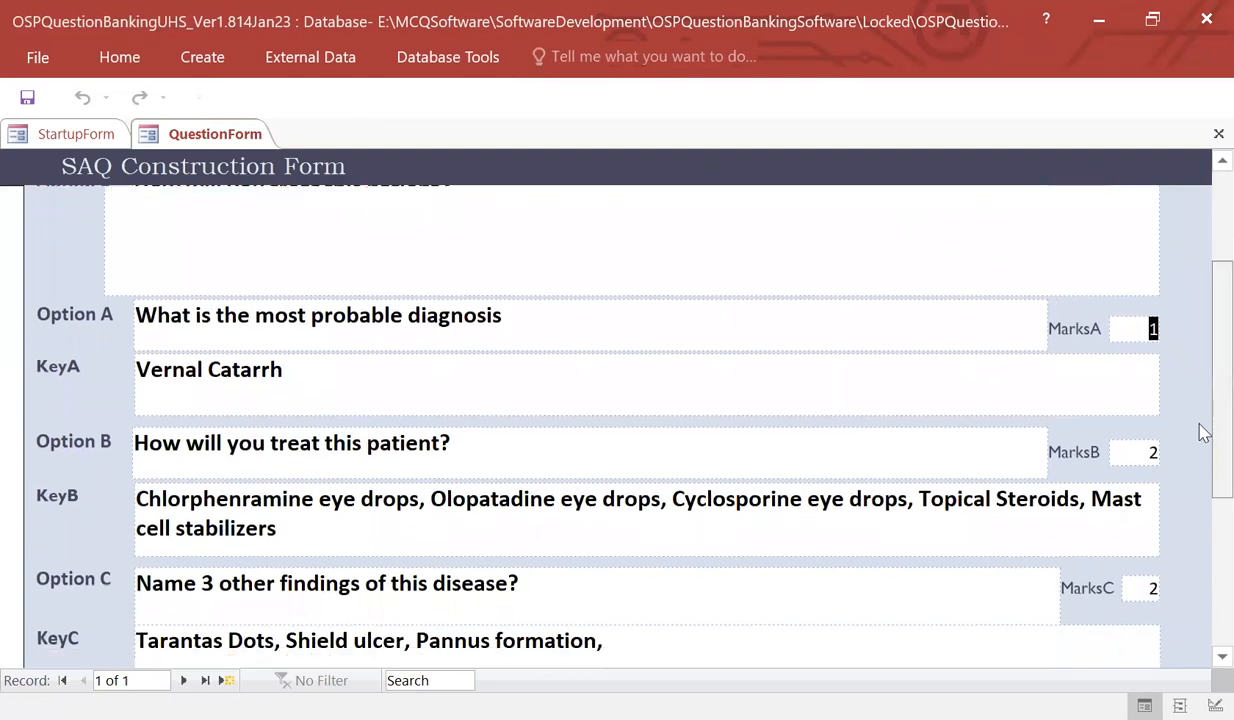
scroll(1204, 498, "down", 1)
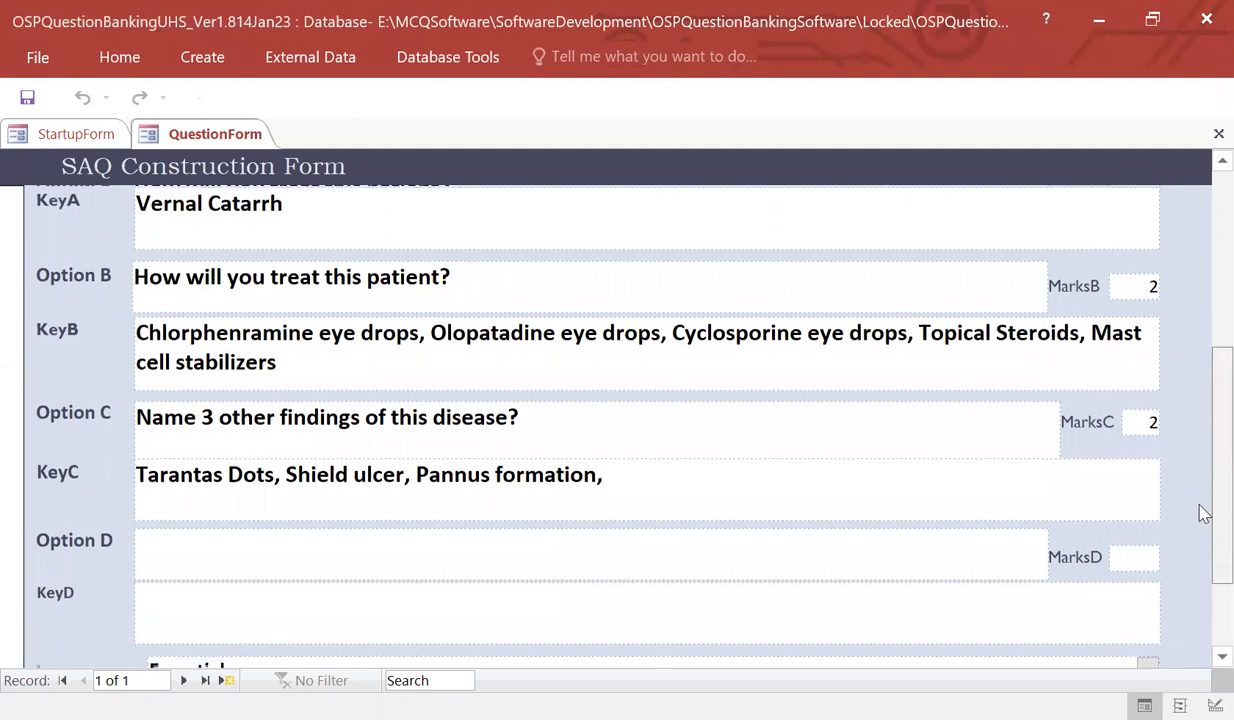
scroll(1204, 516, "down", 1)
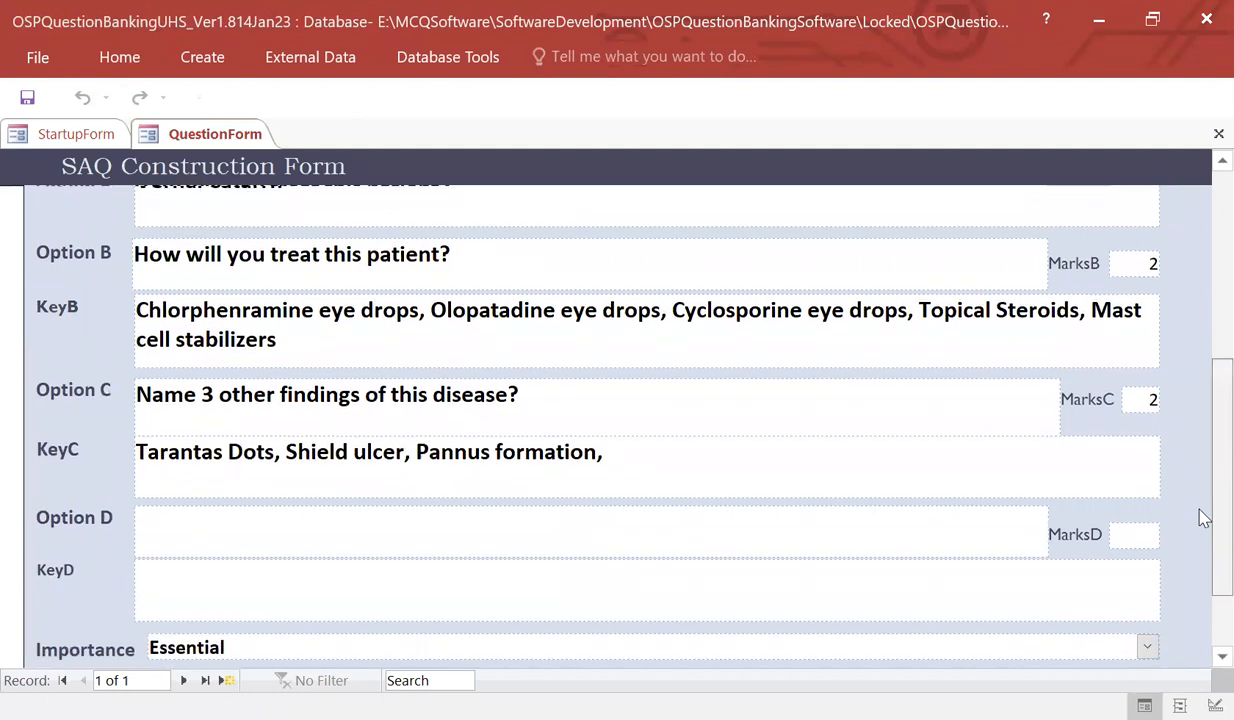
scroll(1204, 517, "down", 3)
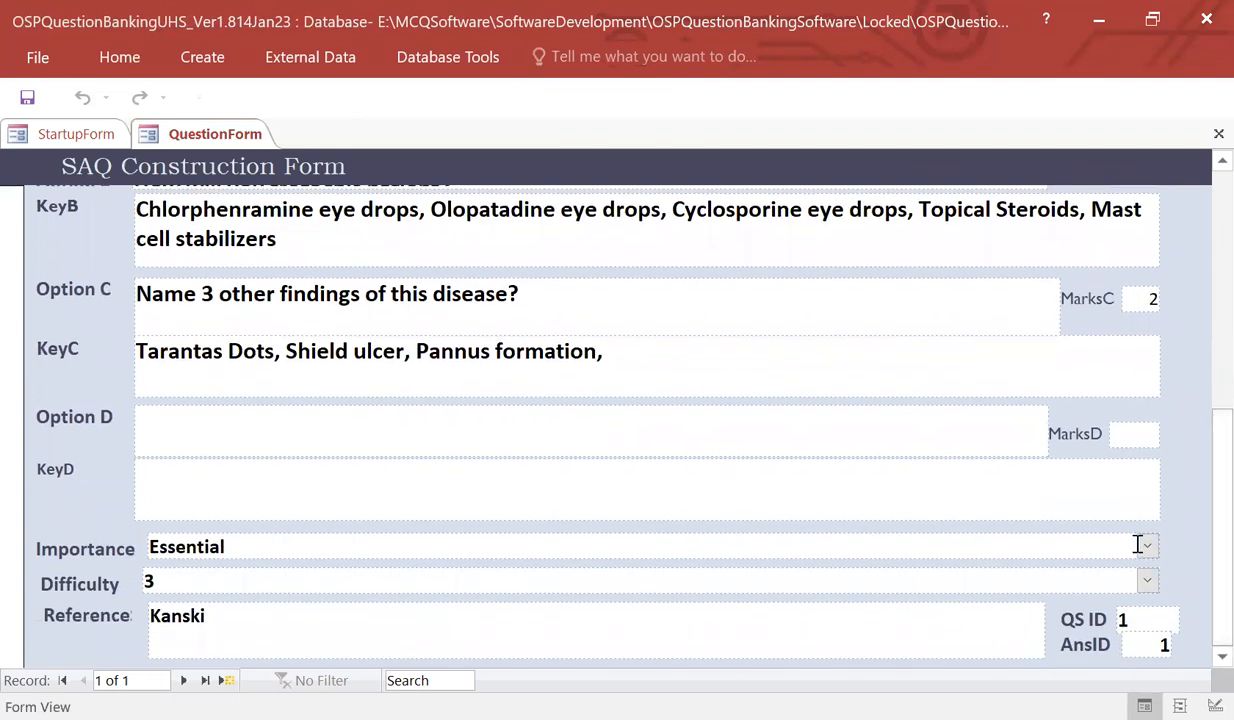
left_click(1148, 546)
left_click(1152, 566)
left_click(1152, 581)
left_click(1151, 580)
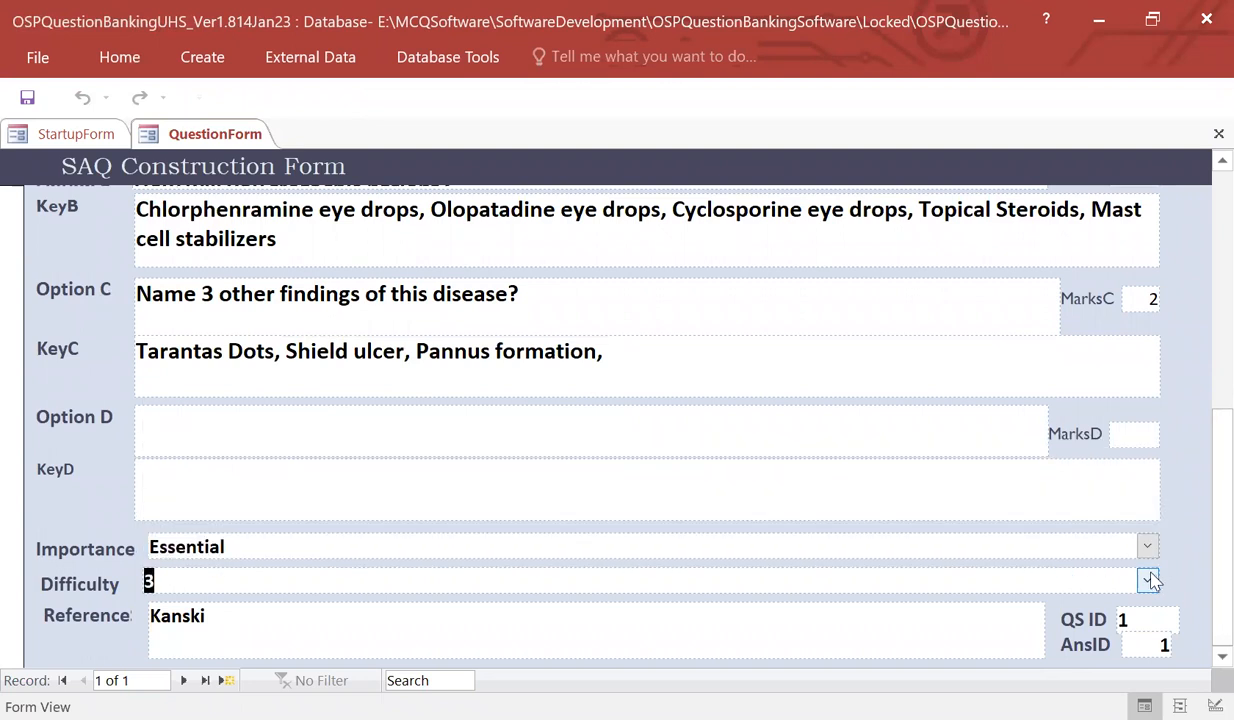
left_click(754, 624)
scroll(1198, 548, "up", 5)
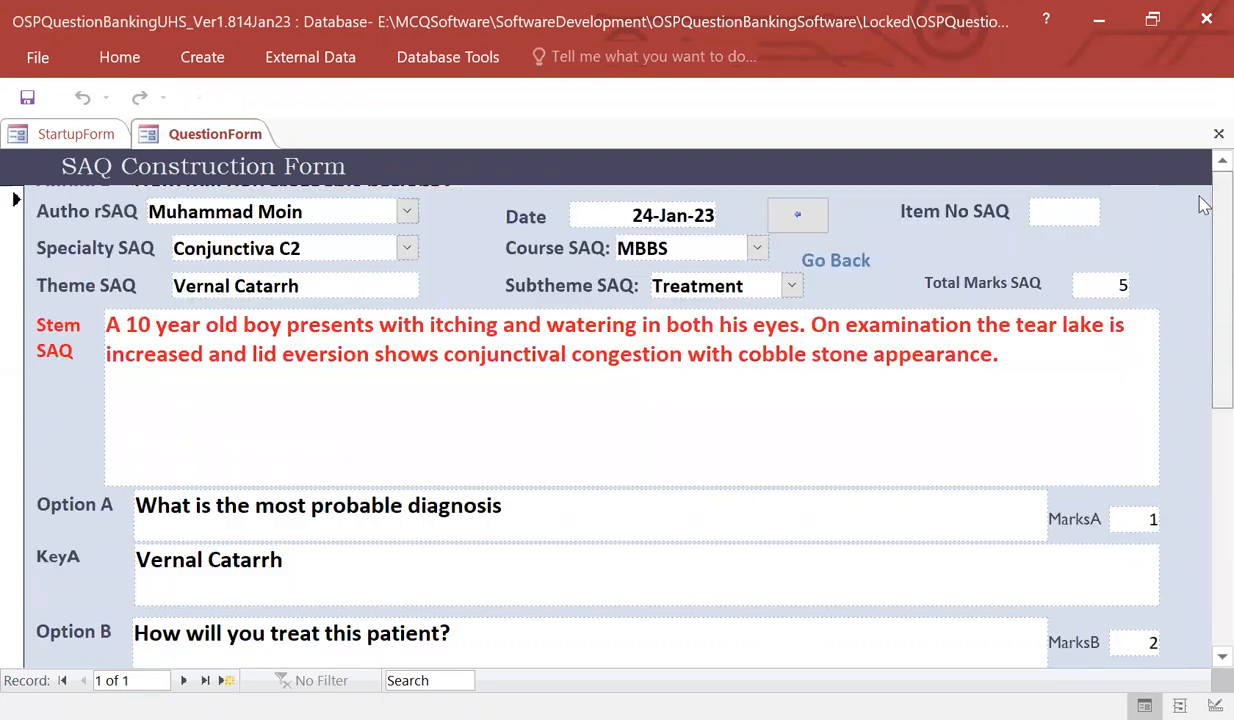
Spell-check the SAQ record starting from its stem, ignoring flagged terms such as Chlorphenramine, Olopatadine and Kanski
left_click(104, 316)
left_click(102, 62)
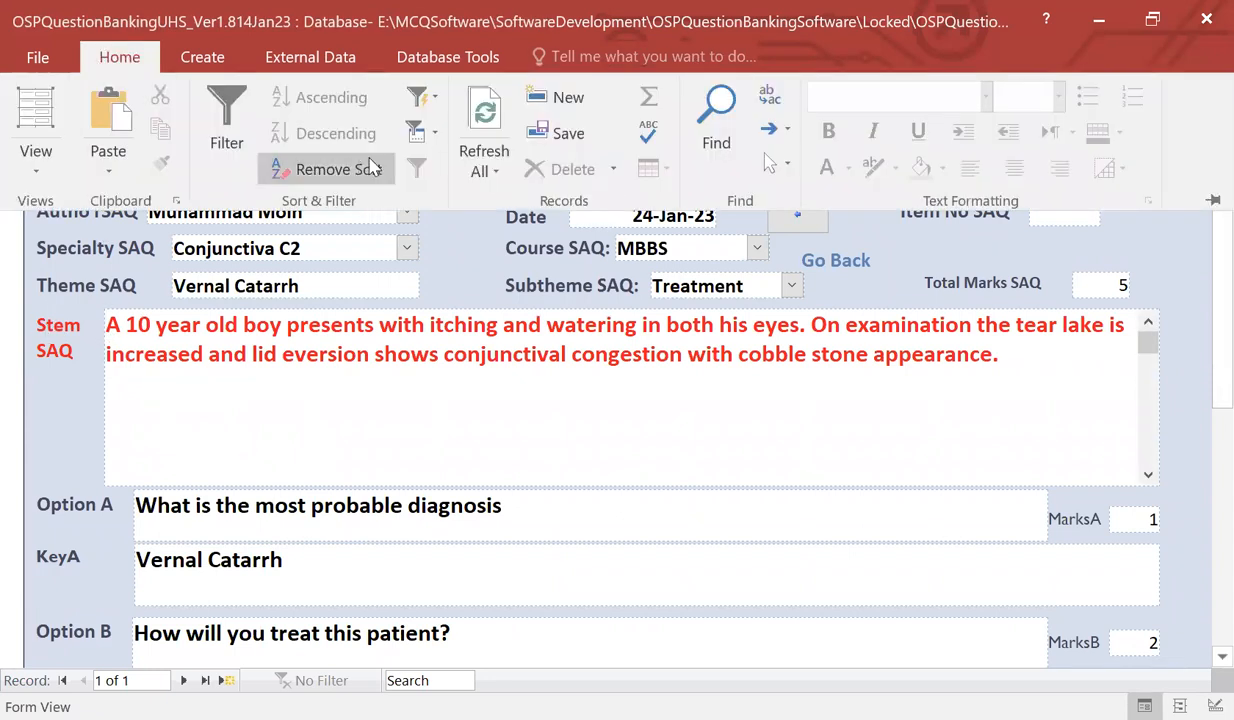
left_click(648, 138)
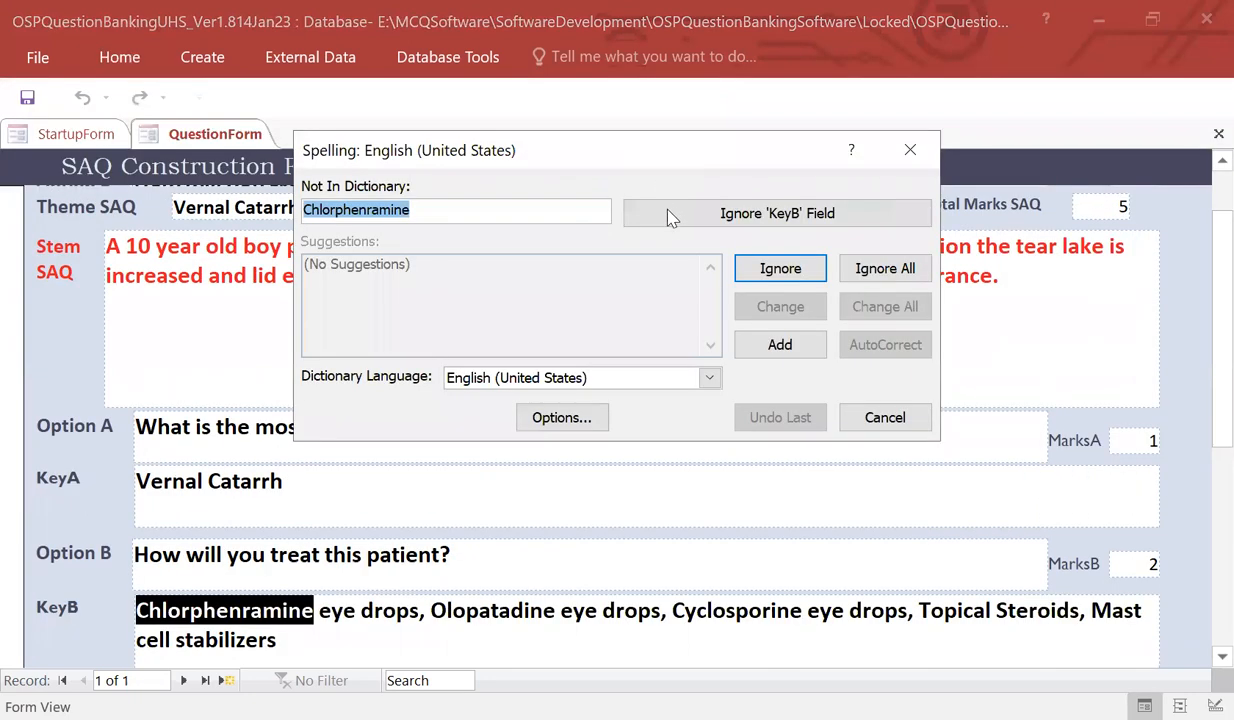
left_click(778, 278)
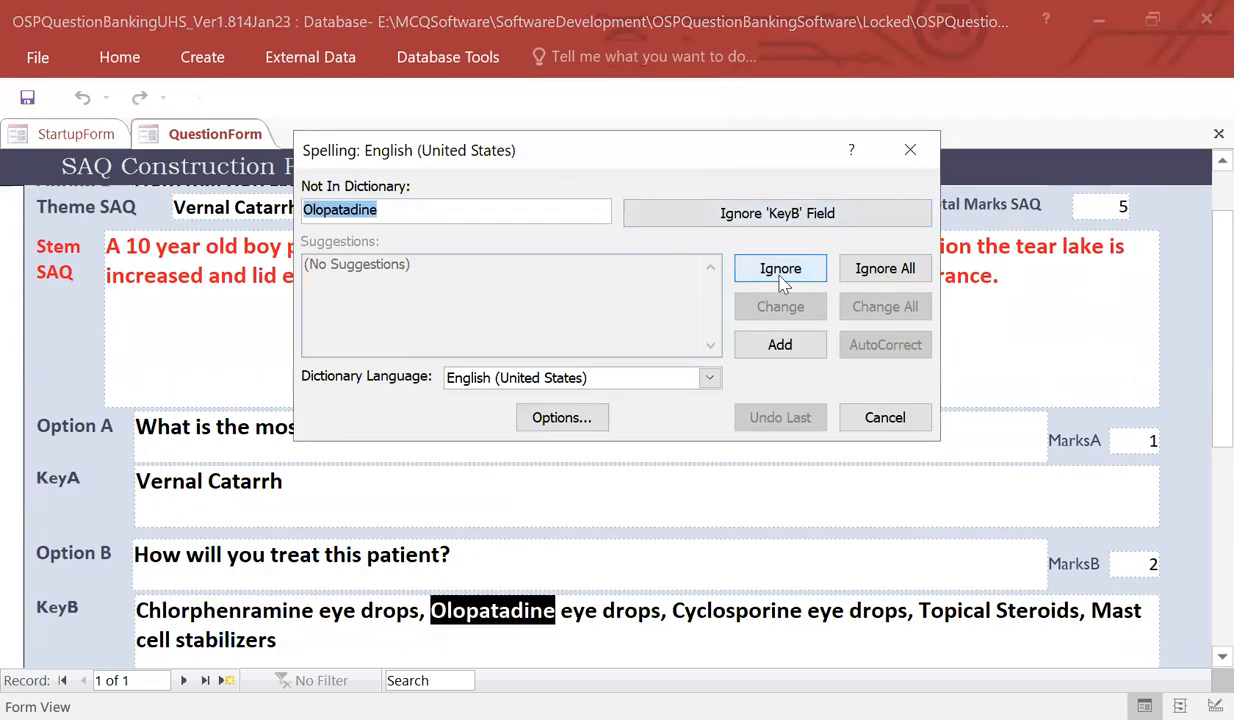
left_click(780, 280)
left_click(780, 280)
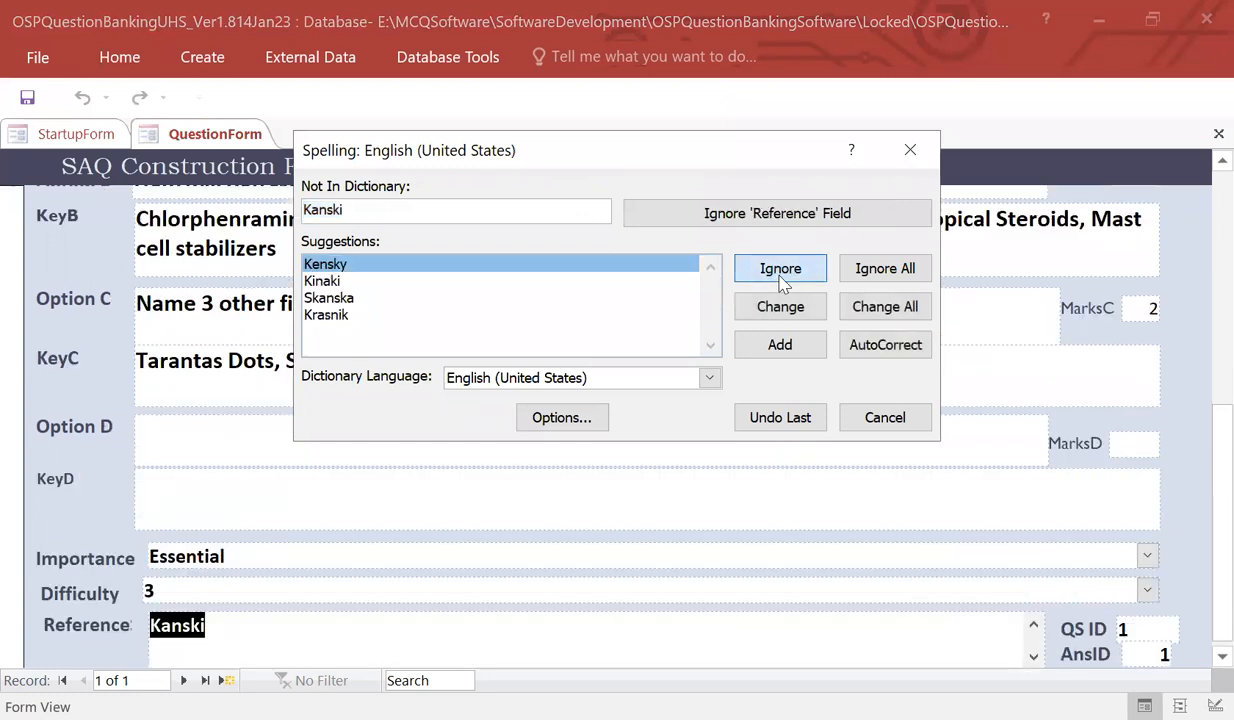
left_click(780, 280)
key("Return")
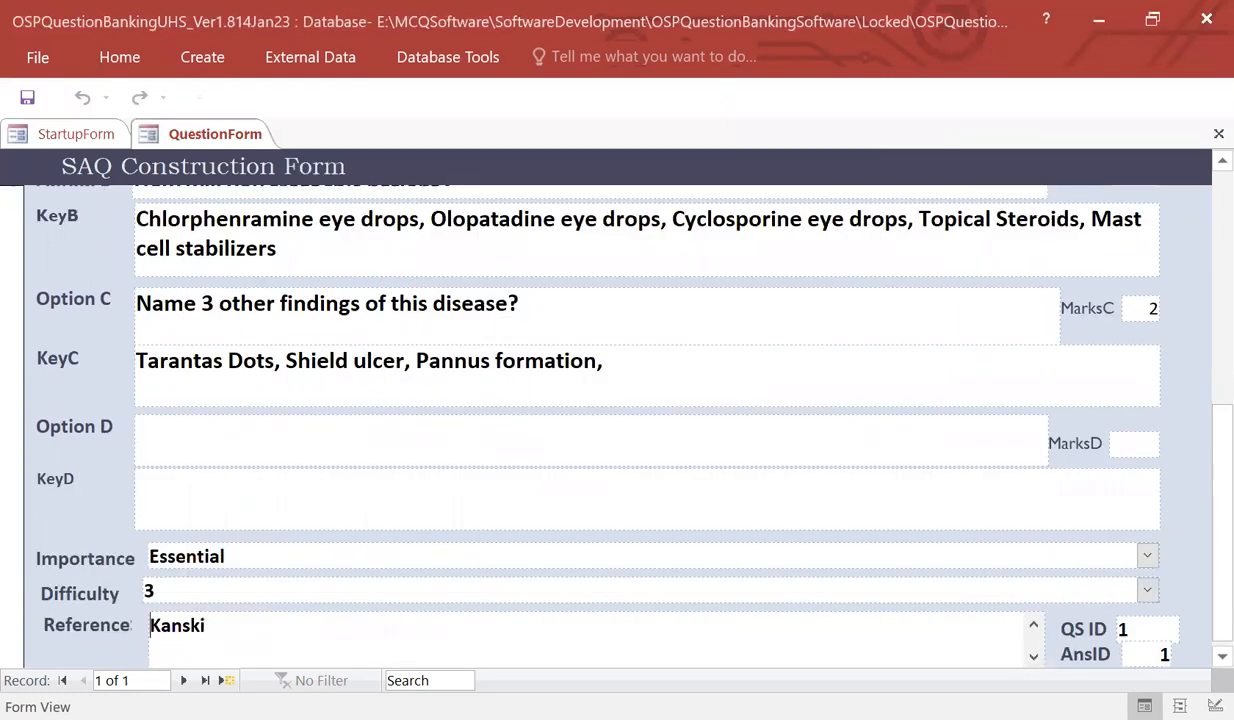
Go to a blank SAQ record, look over its empty fields and close the form
left_click(183, 680)
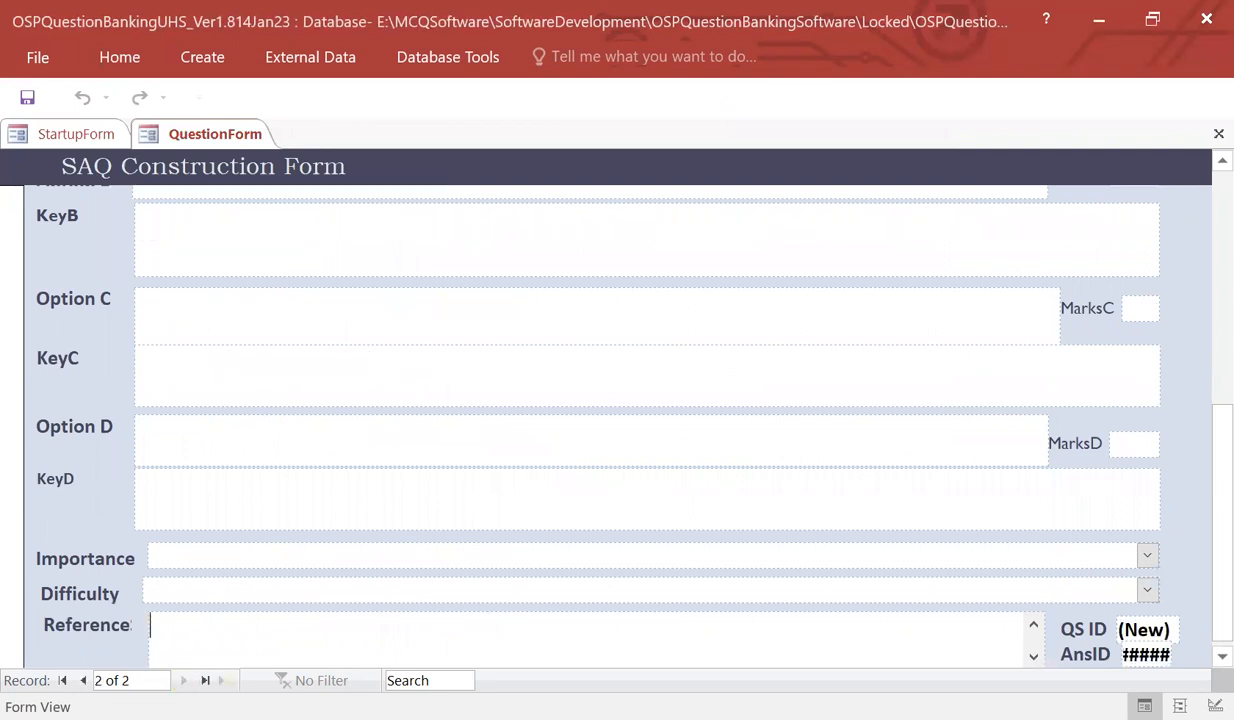
scroll(1029, 391, "up", 10)
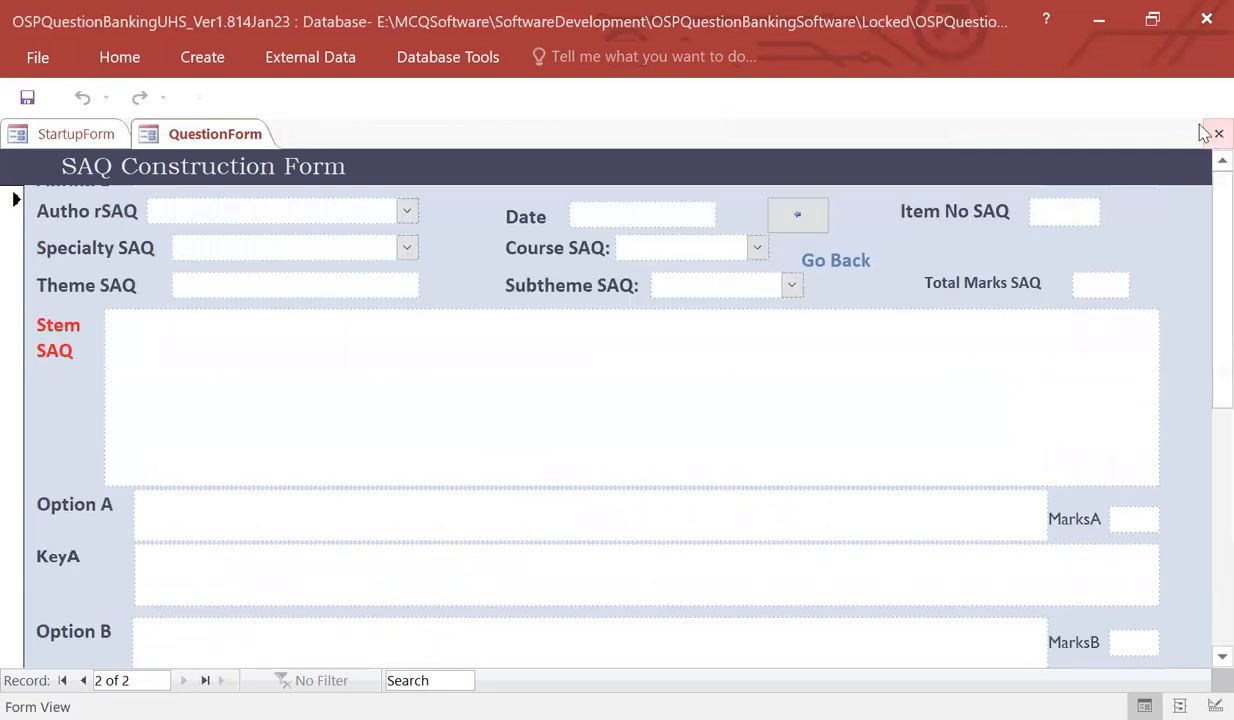
left_click(1218, 133)
Open the SAQ selection list, inspect the item number field of the Conjunctiva question and close the list
left_click(665, 345)
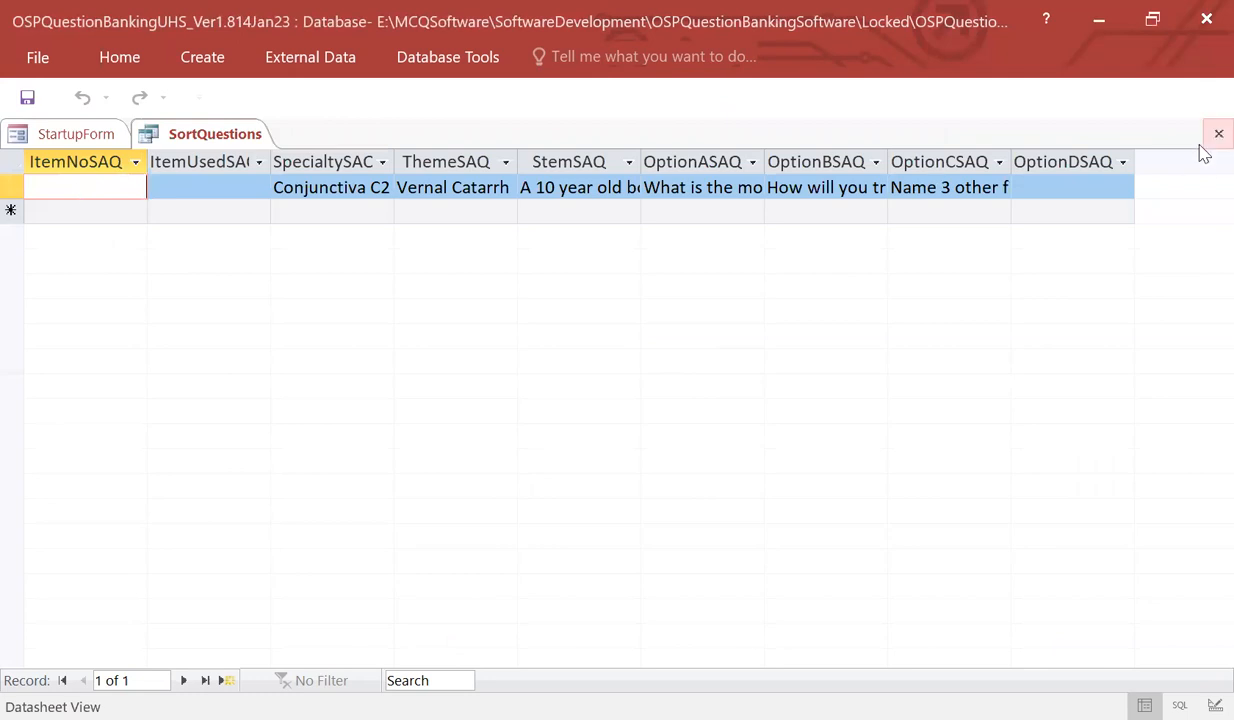
left_click(108, 209)
left_click(118, 184)
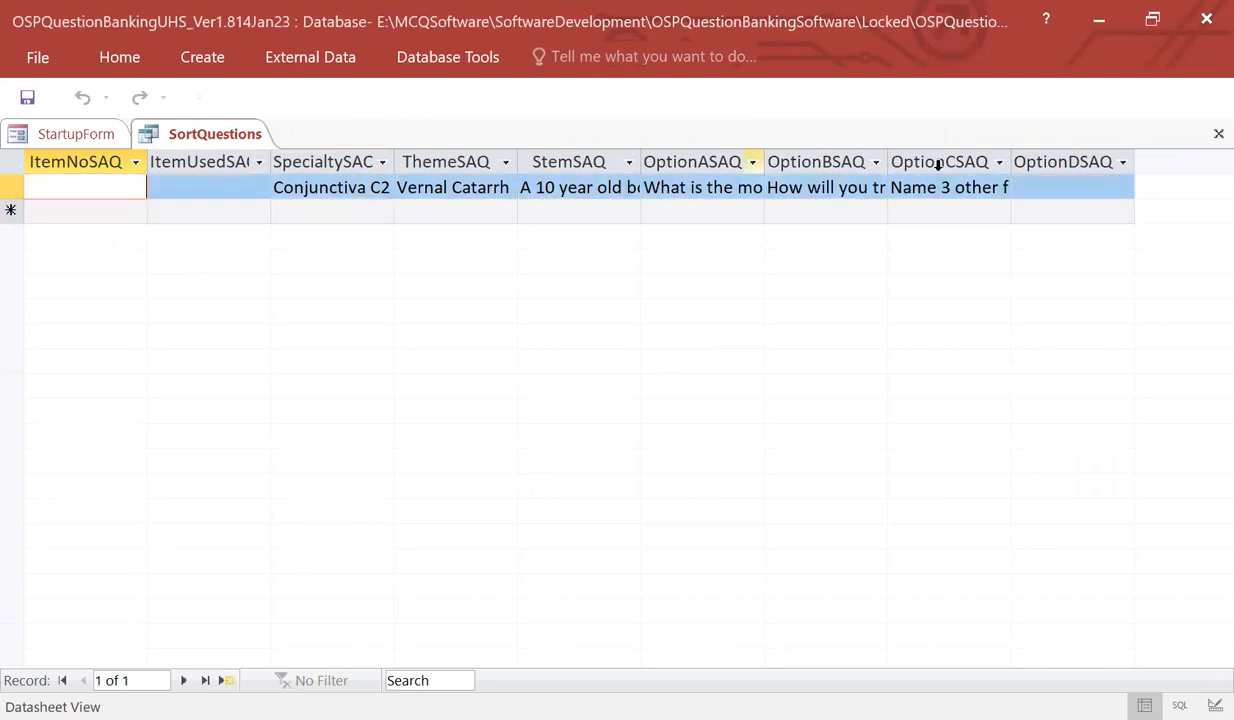
left_click(1218, 133)
Preview the SAQ question paper and close it, and assign item number 1 to the Conjunctiva question in the SAQ selection list
left_click(643, 393)
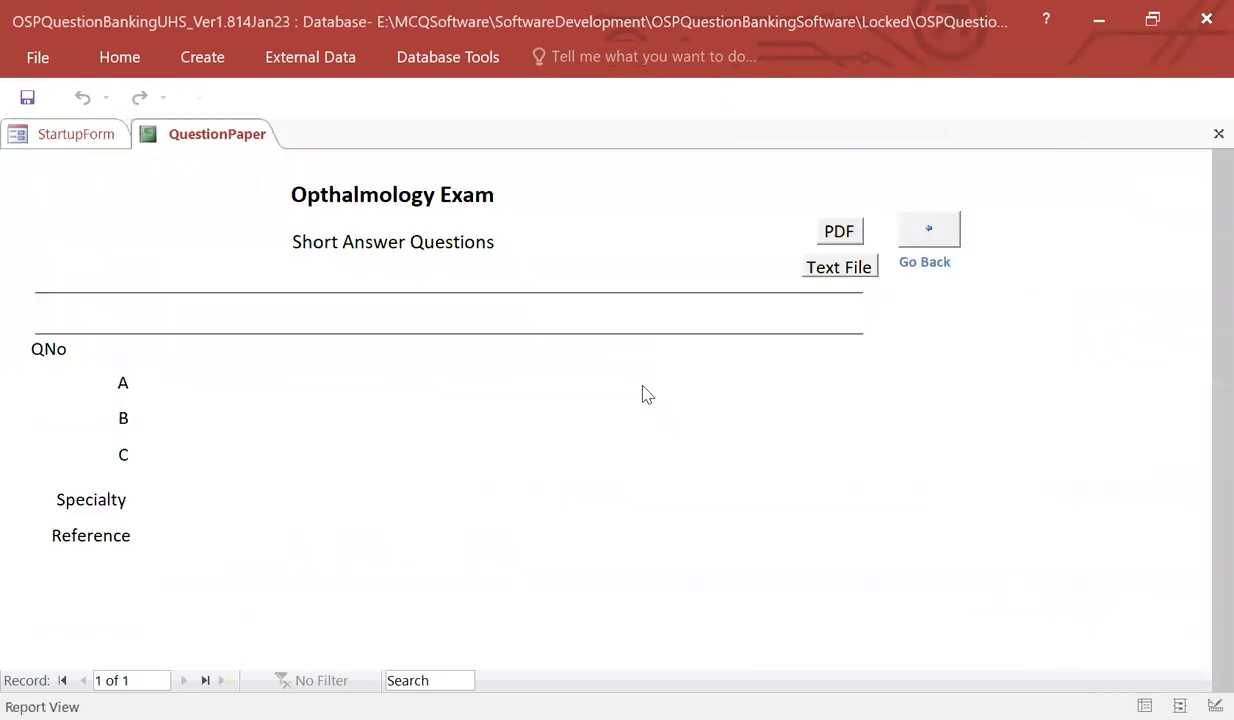
left_click(1218, 133)
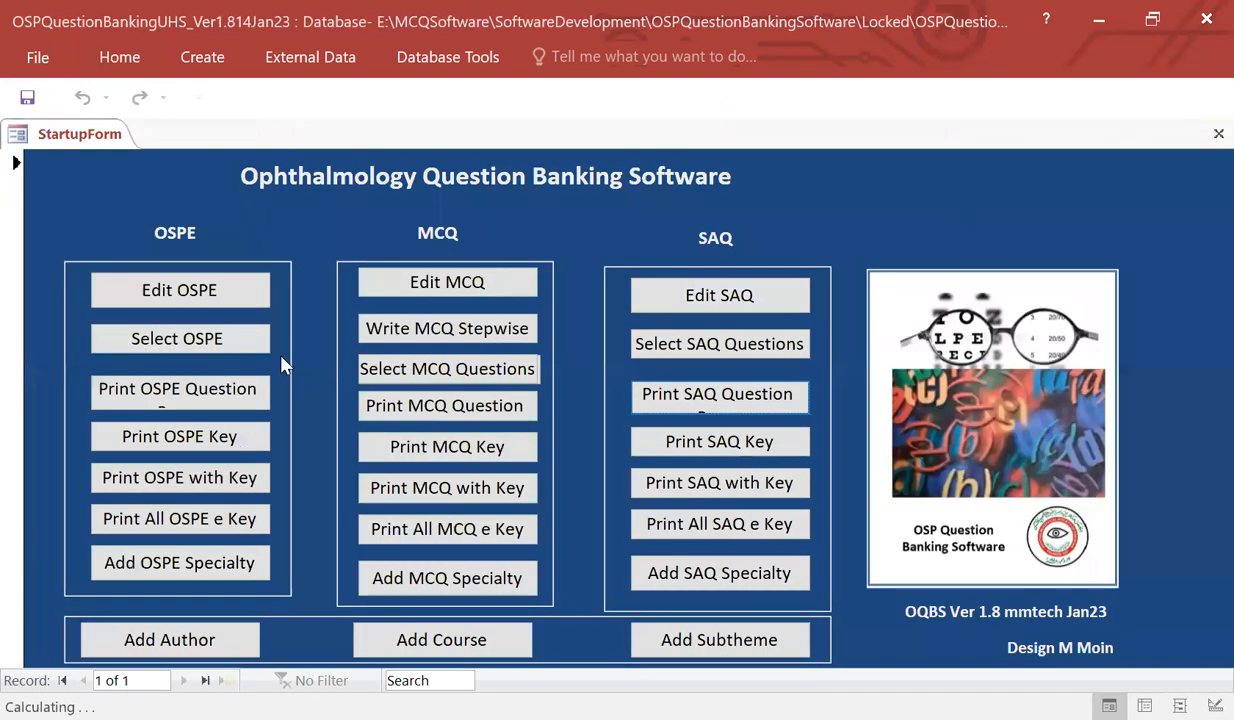
left_click(645, 349)
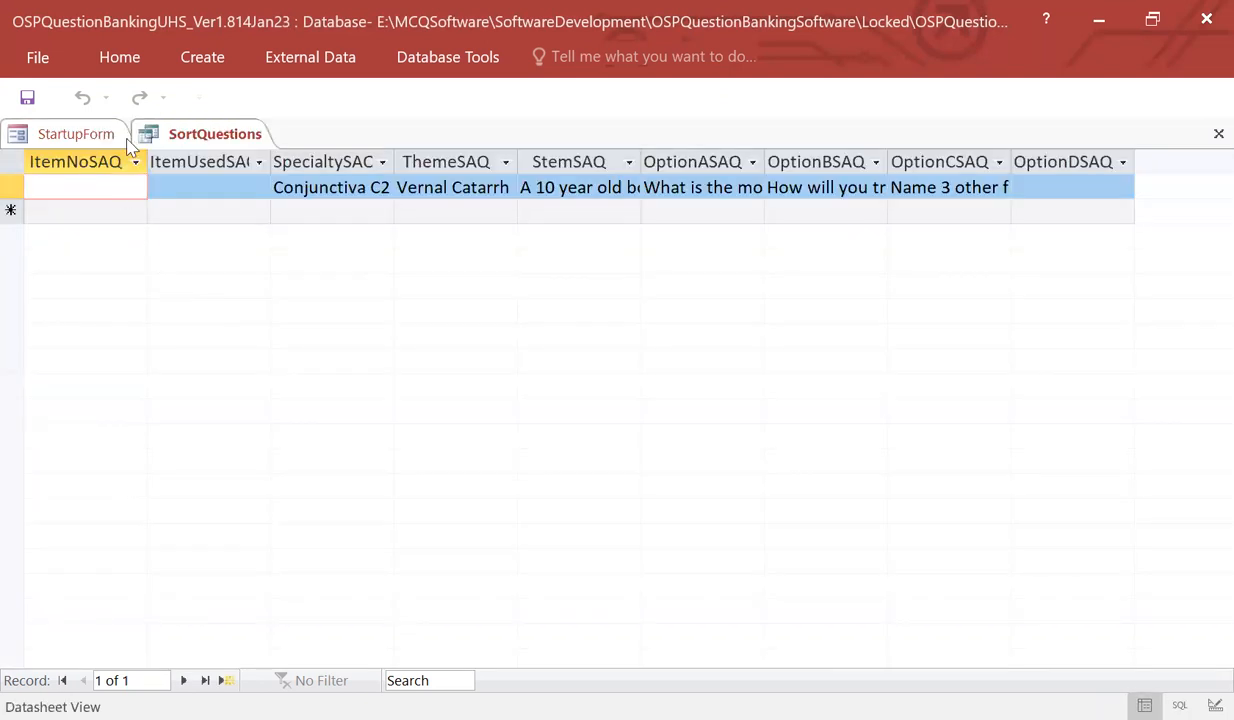
type("1")
left_click(1218, 133)
Preview the SAQ question paper for the selected question and read through its separate SAQ key, closing each report
left_click(708, 395)
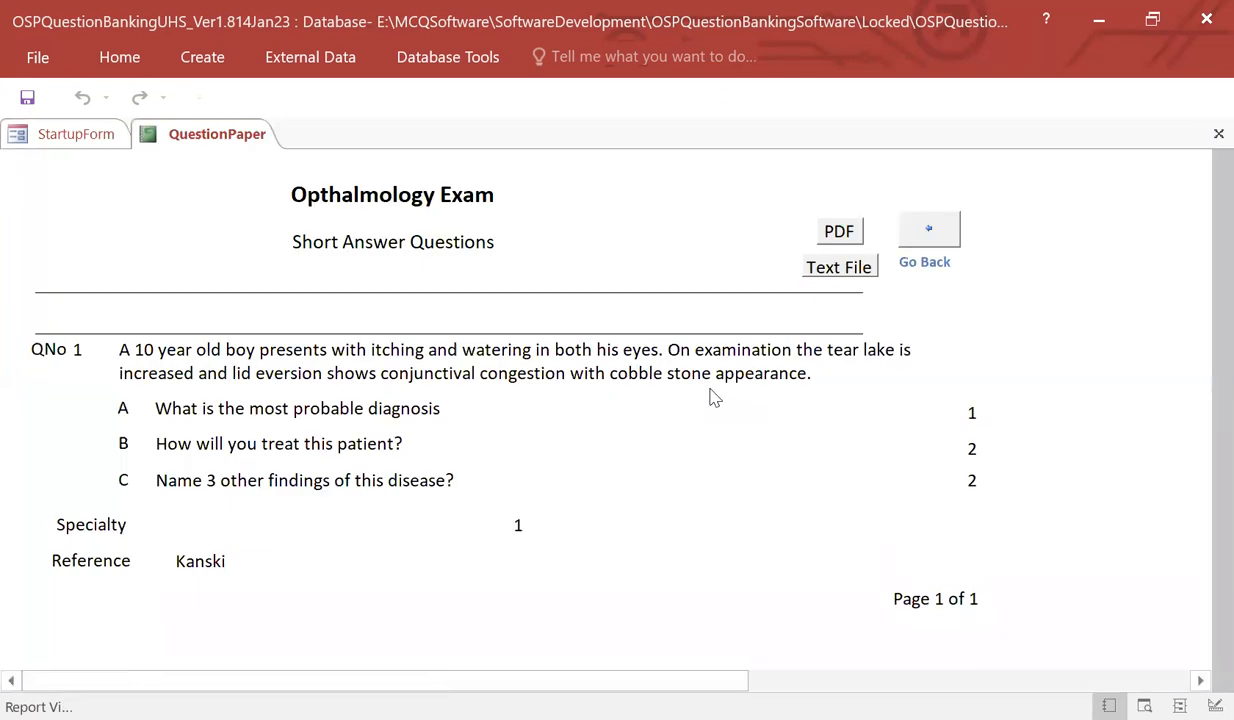
left_click(1217, 134)
left_click(765, 442)
scroll(788, 425, "down", 1)
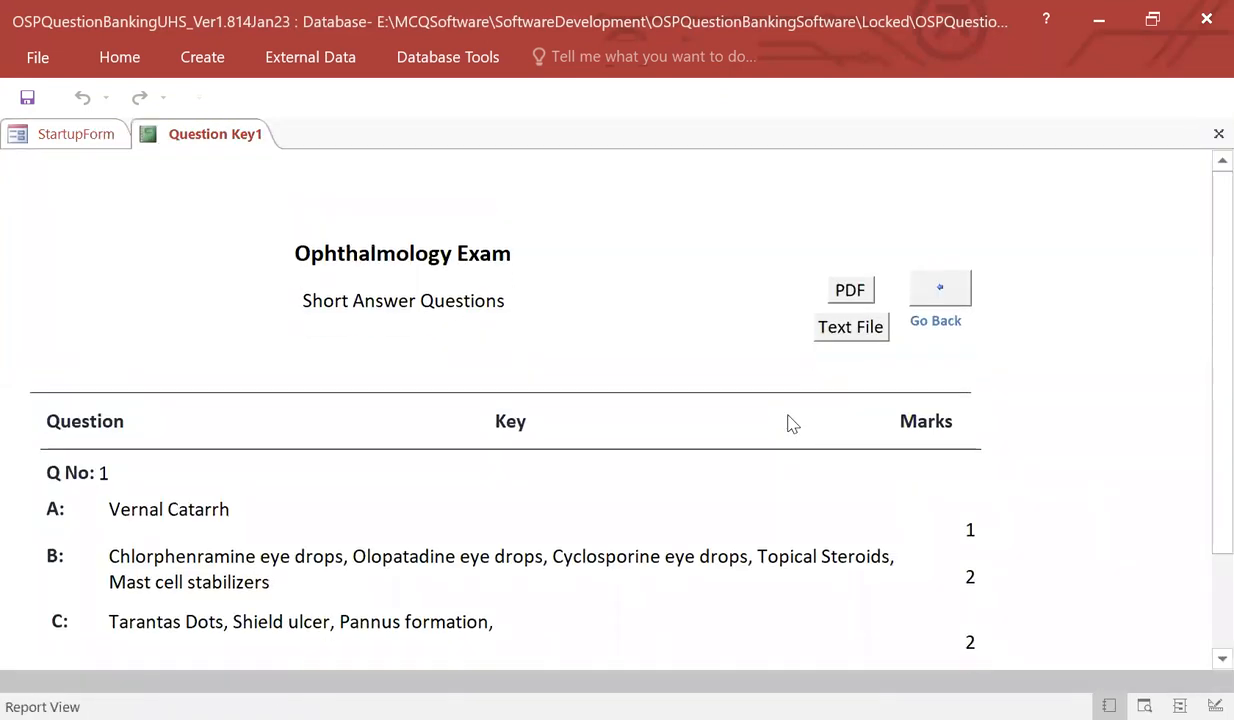
scroll(788, 425, "down", 1)
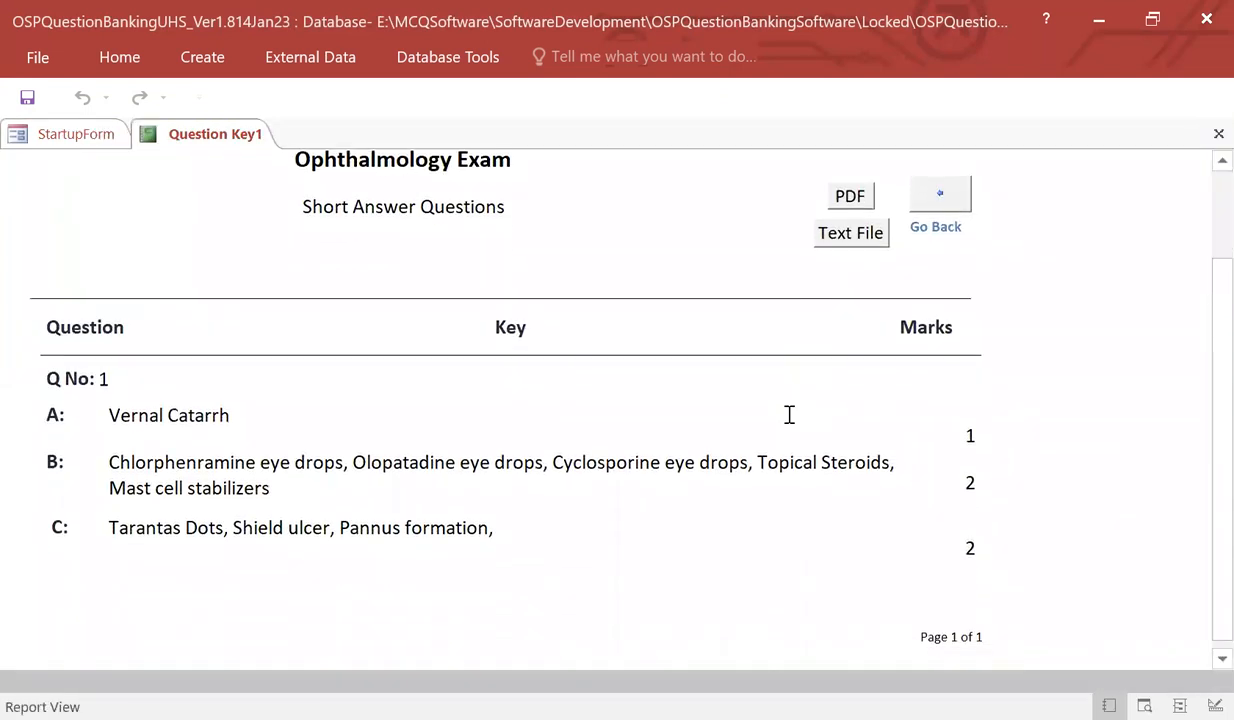
scroll(788, 421, "up", 2)
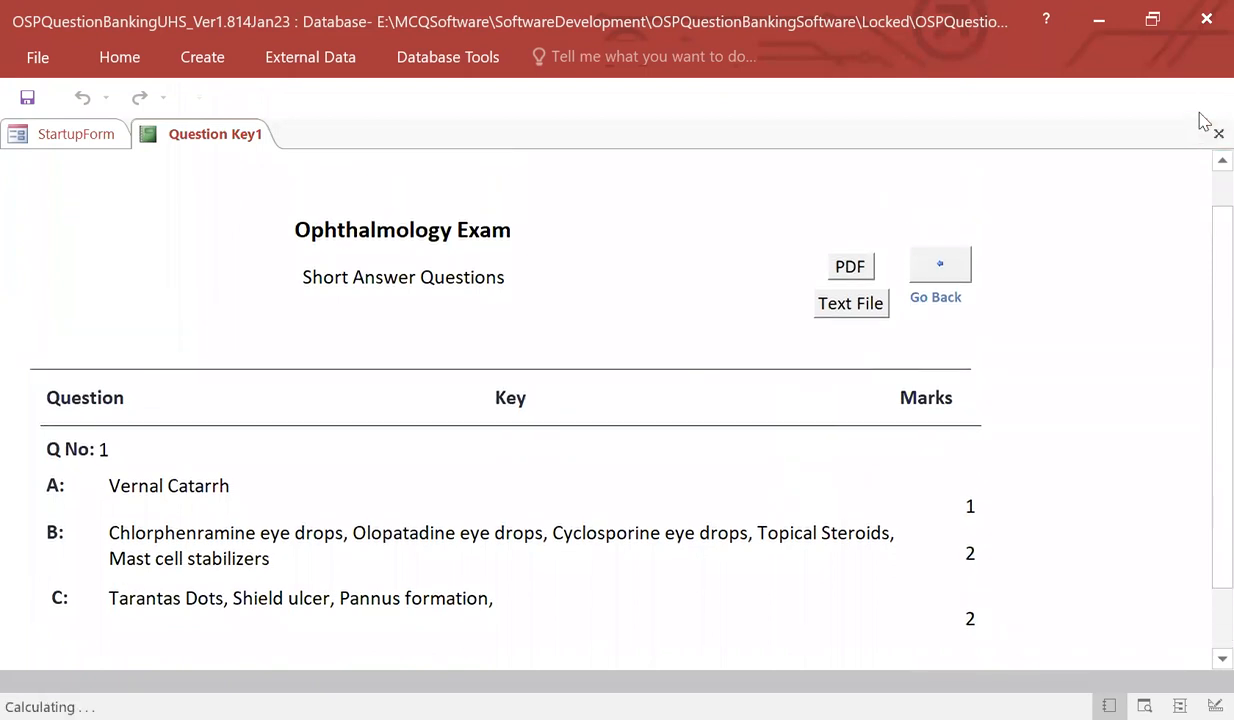
left_click(1212, 136)
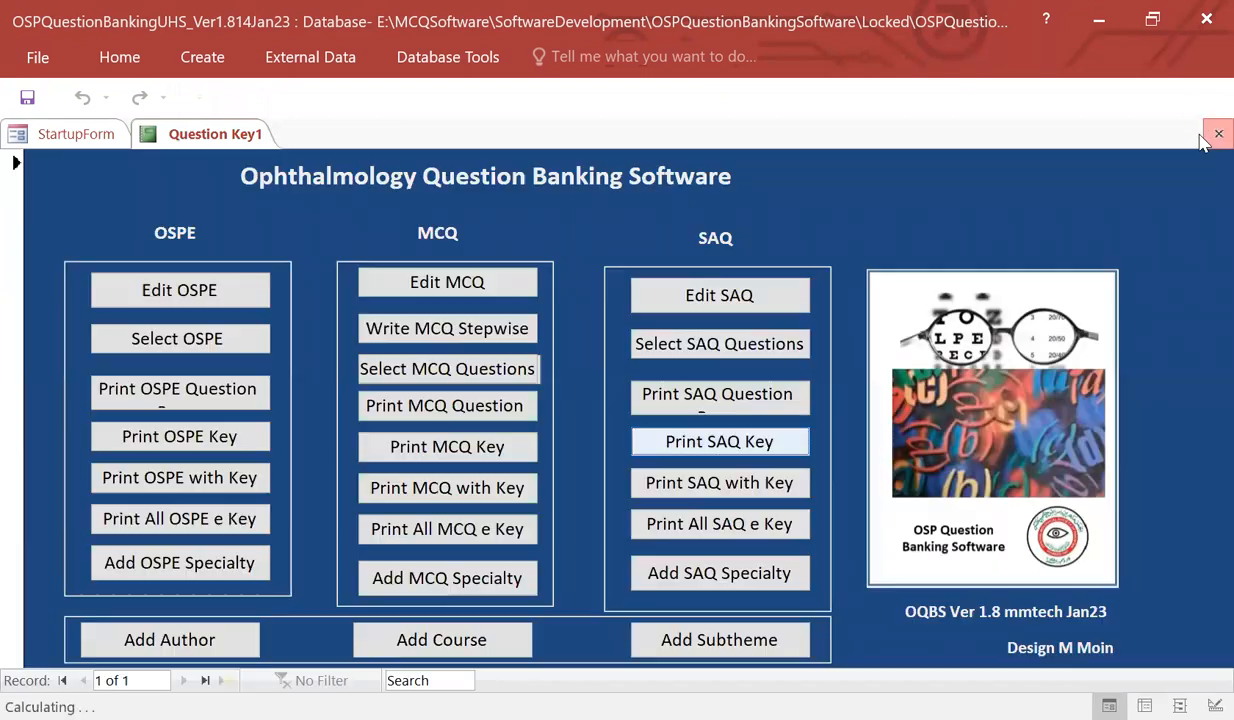
Preview the report of all SAQs with their keys, read down to KeyCS and close it
left_click(735, 531)
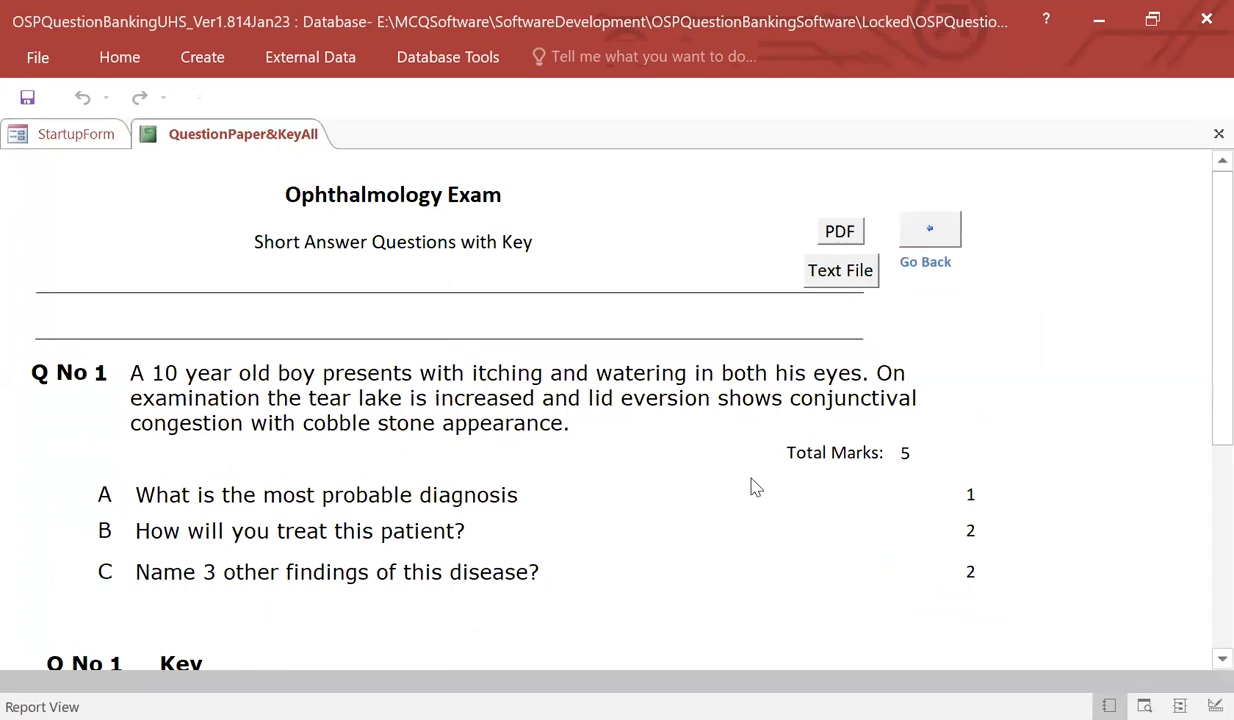
scroll(754, 483, "down", 1)
scroll(754, 483, "down", 1)
scroll(749, 483, "down", 2)
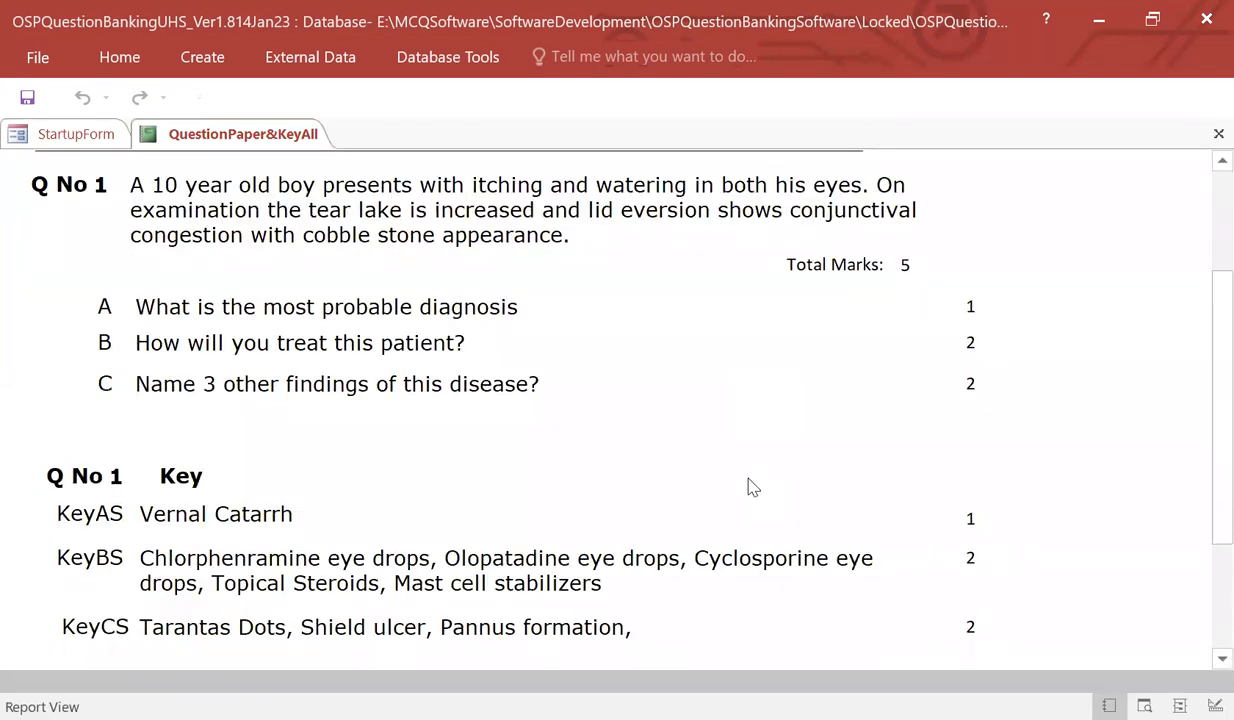
left_click(1216, 135)
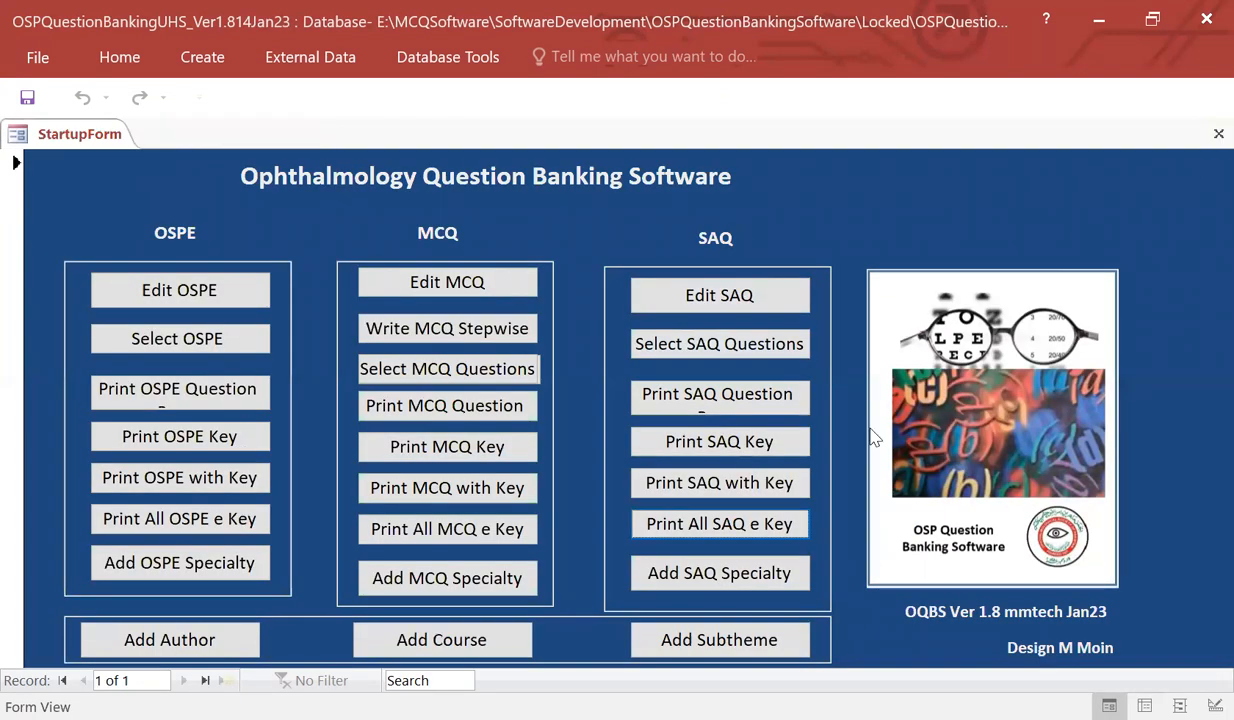
Preview the selected SAQ with its key, examine the question, marks and answers, and close the report
left_click(785, 479)
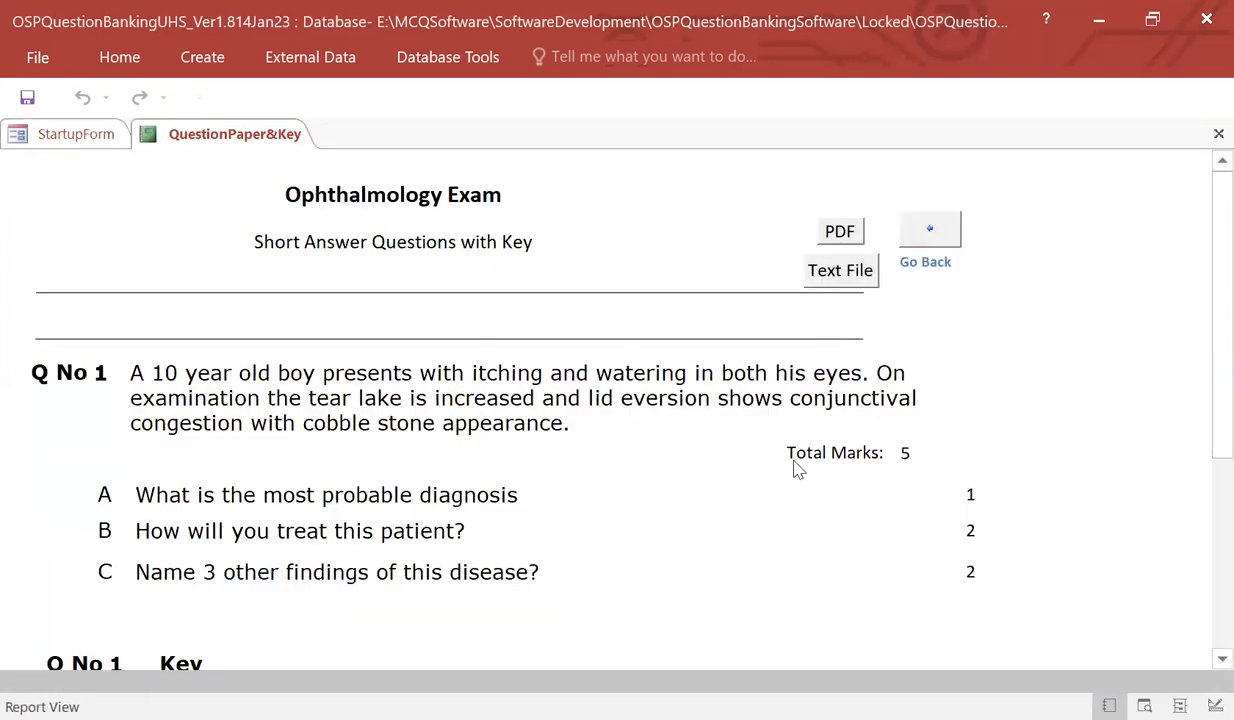
scroll(797, 469, "down", 1)
scroll(797, 469, "down", 1)
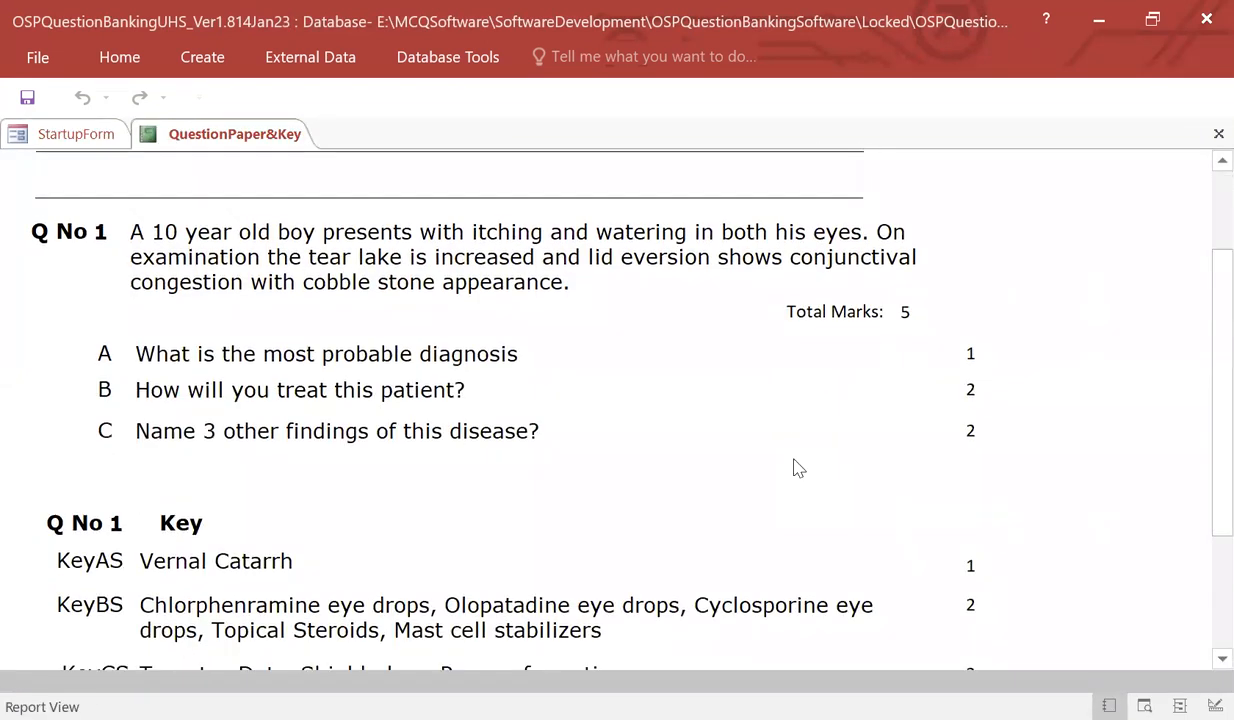
left_click(1218, 134)
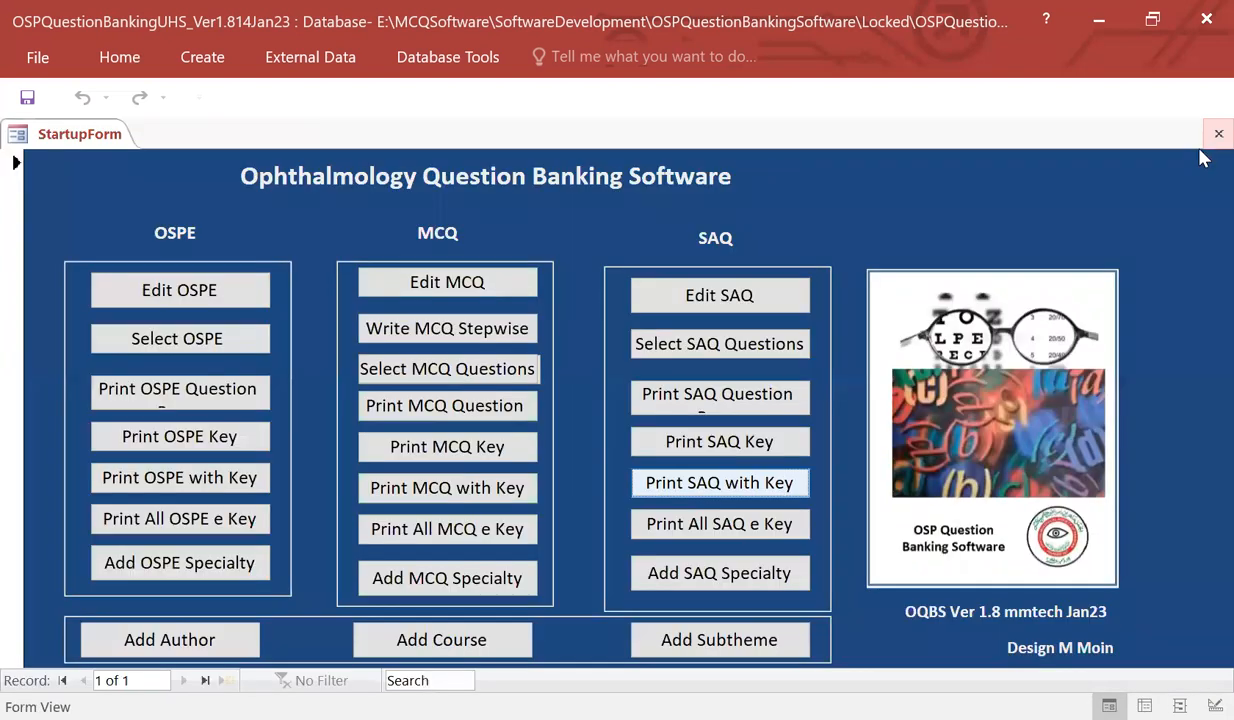
Open the OSPE records for editing and delete the picture from the Dendritic Ulcer question
left_click(178, 300)
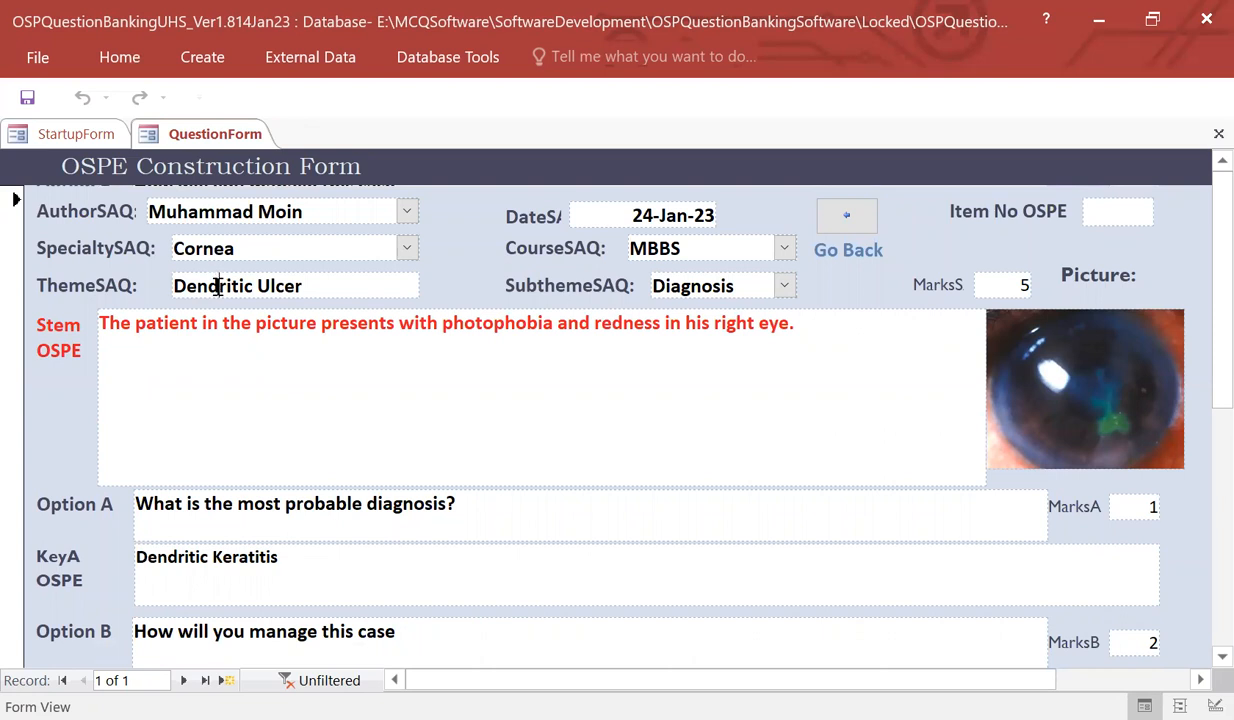
left_click(216, 353)
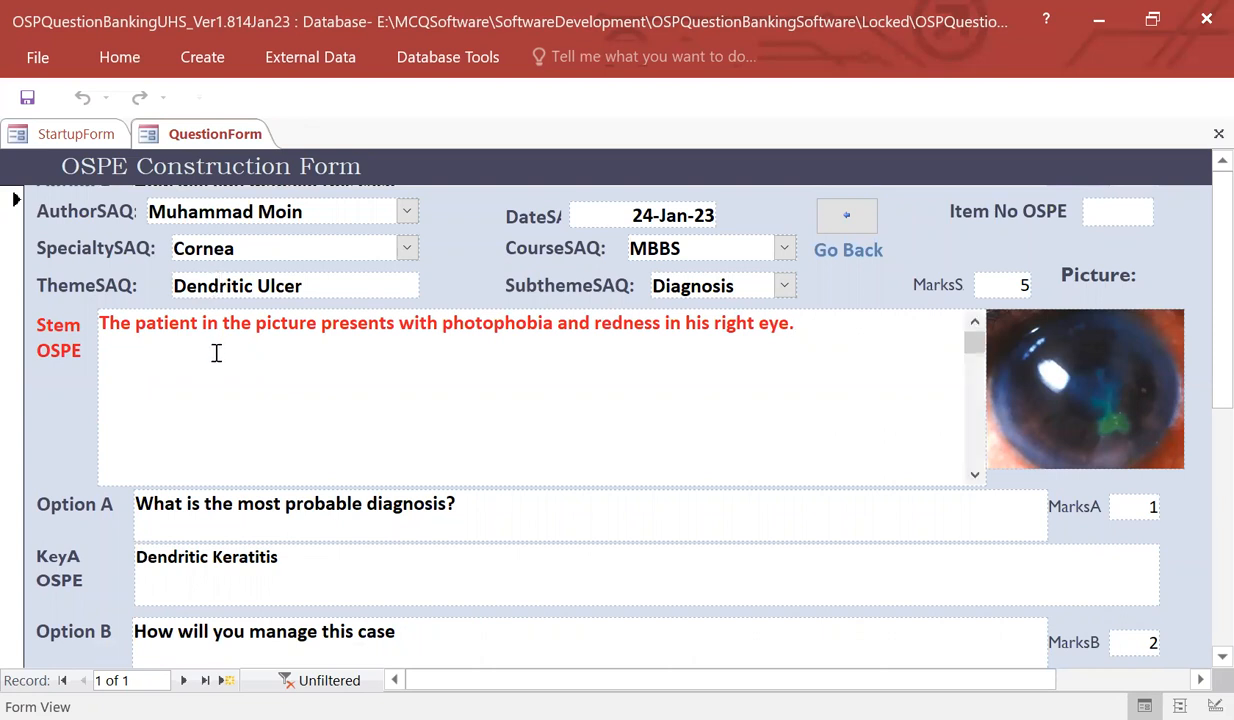
left_click(1139, 418)
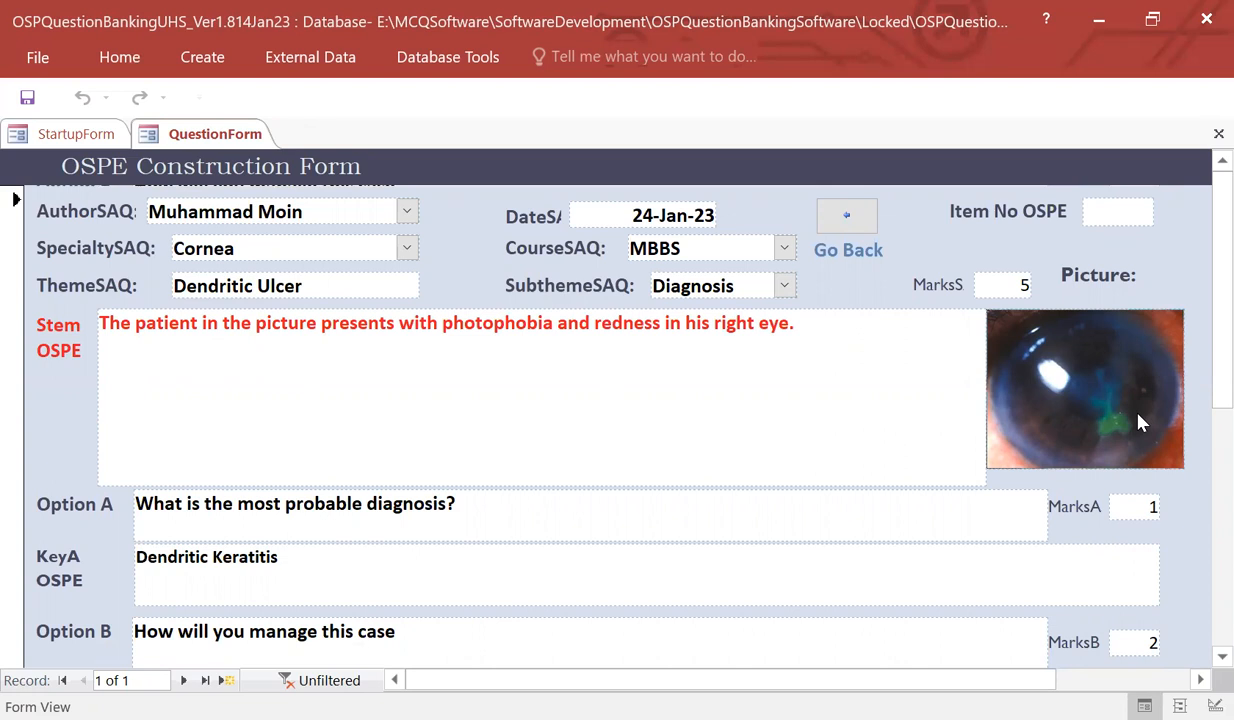
key("Delete")
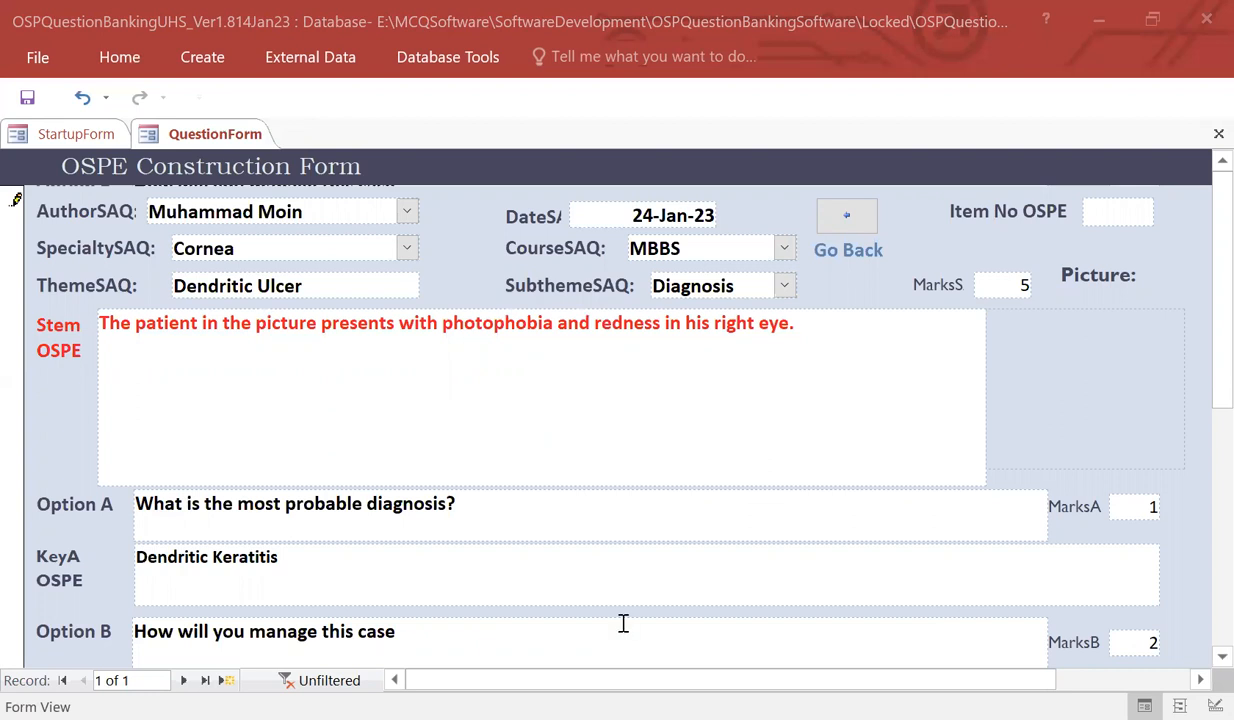
Insert the eye photograph into the Dendritic Ulcer question's empty picture field as a new Bitmap Image object
right_click(1126, 358)
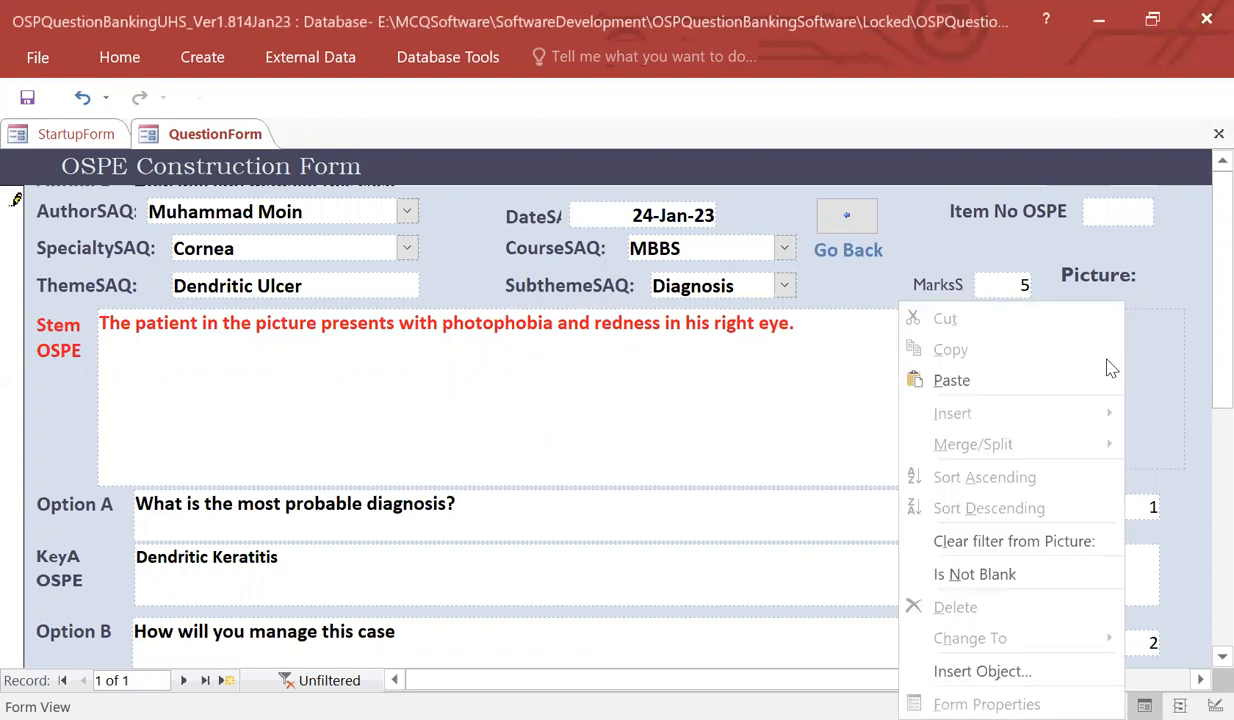
left_click(1036, 668)
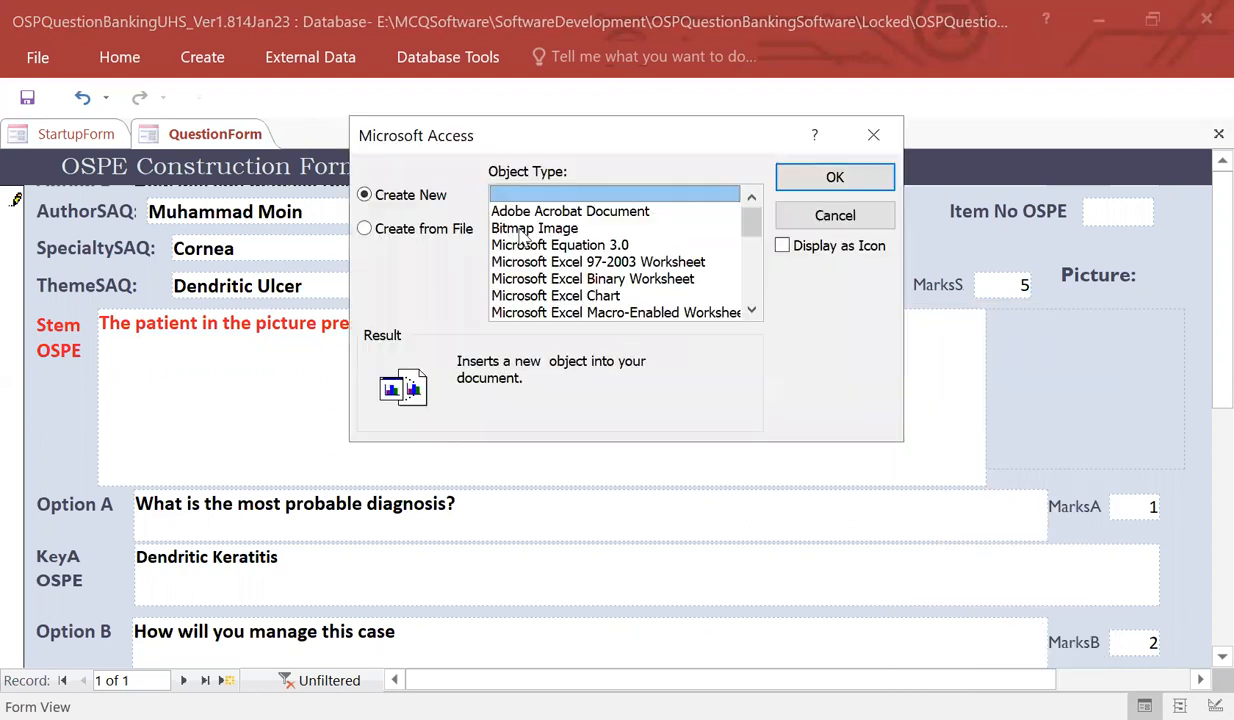
left_click(520, 229)
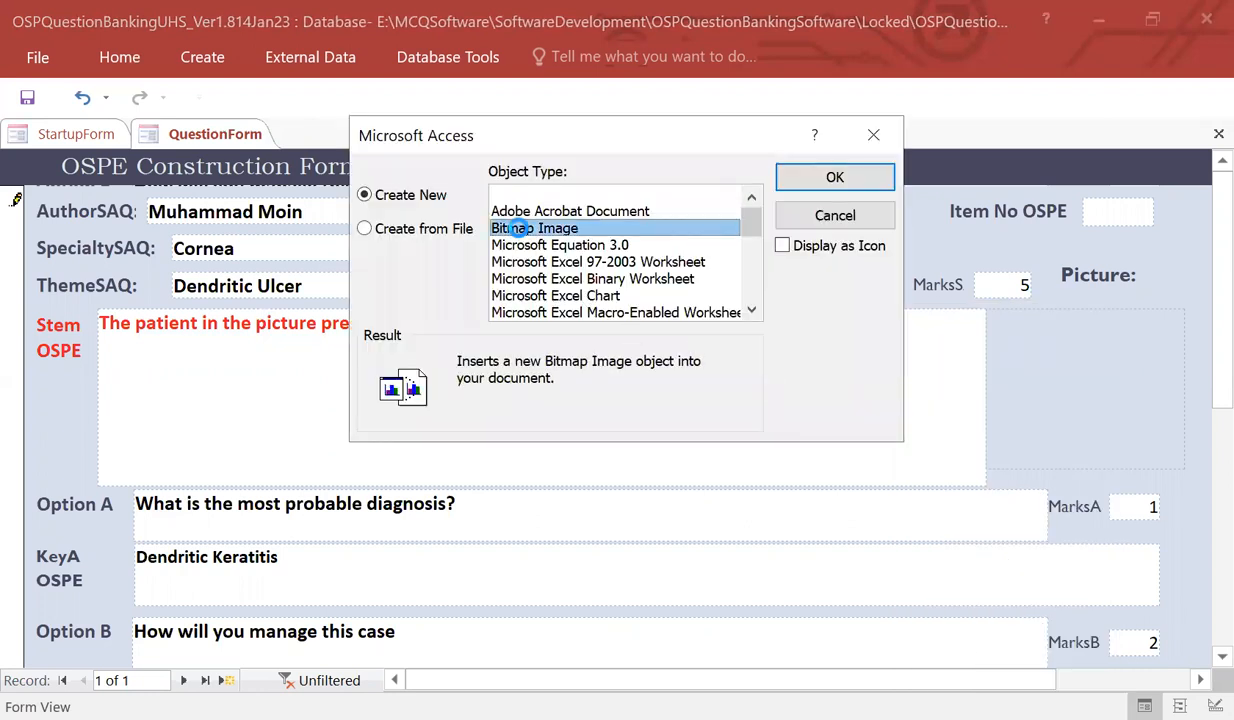
double_click(518, 228)
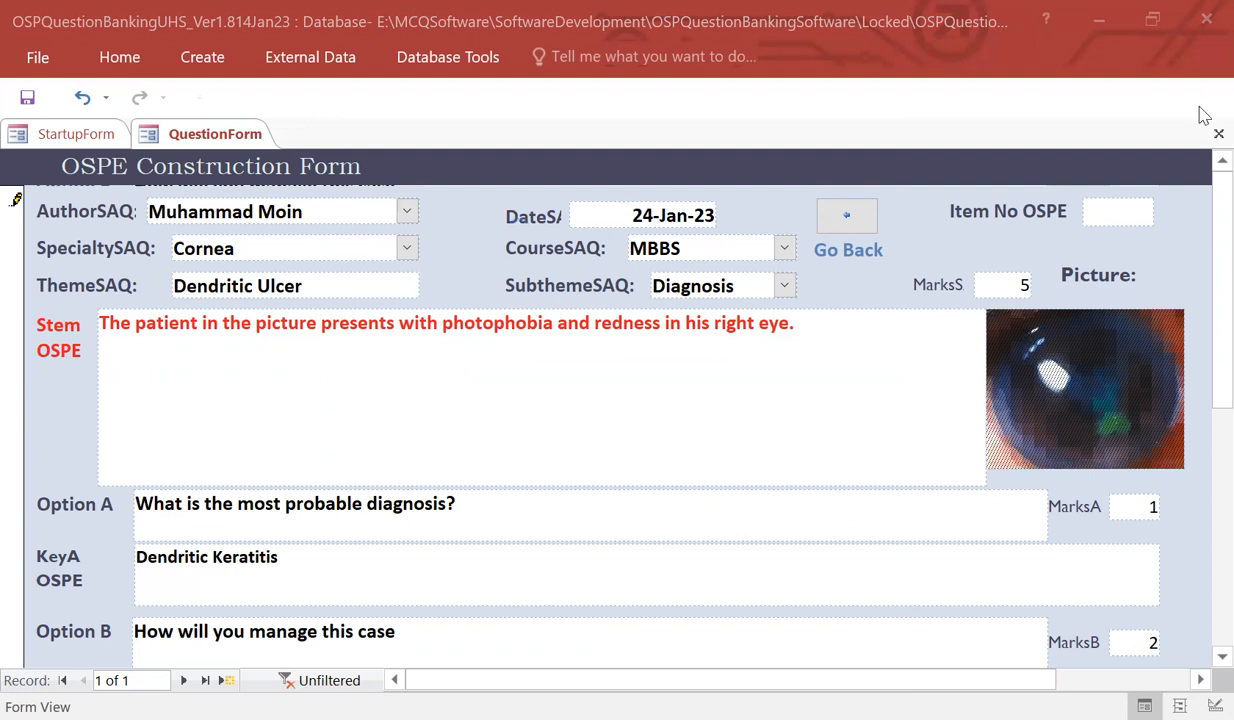
left_click(479, 410)
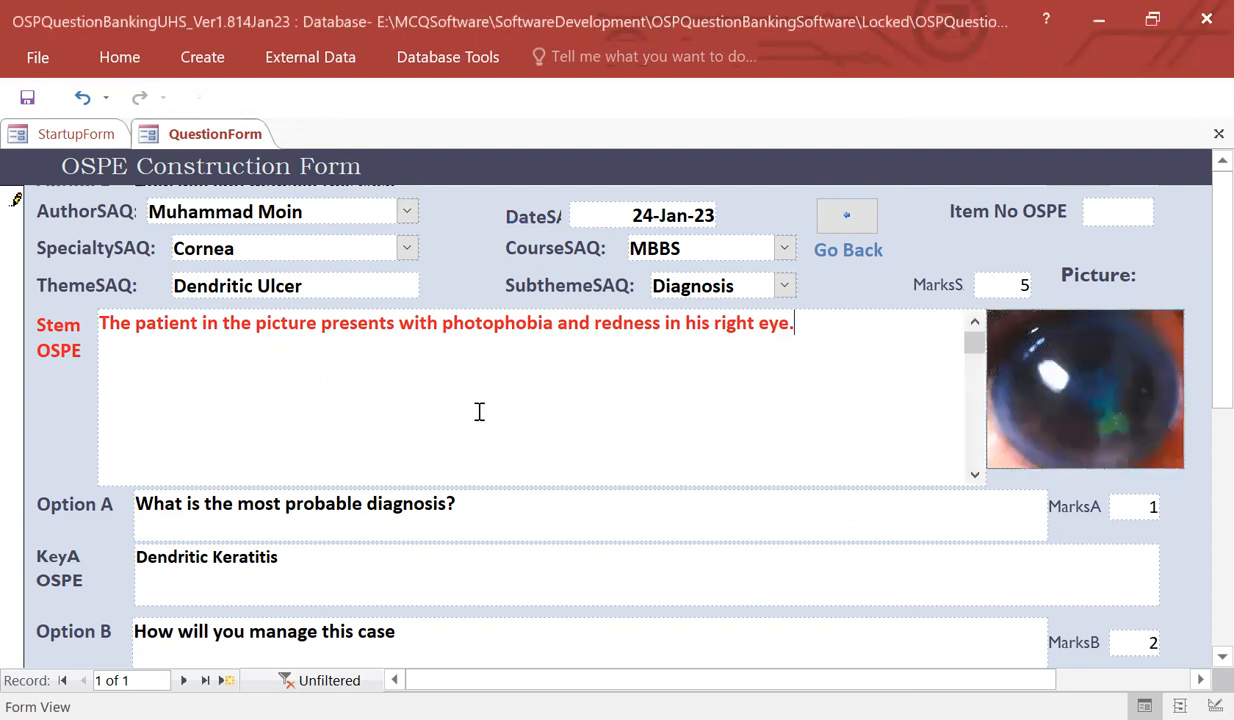
Review the Dendritic Ulcer question's options, keys and marks, plus its Importance, Difficulty and Reference fields, and close the form
left_click(416, 522)
scroll(1204, 400, "down", 3)
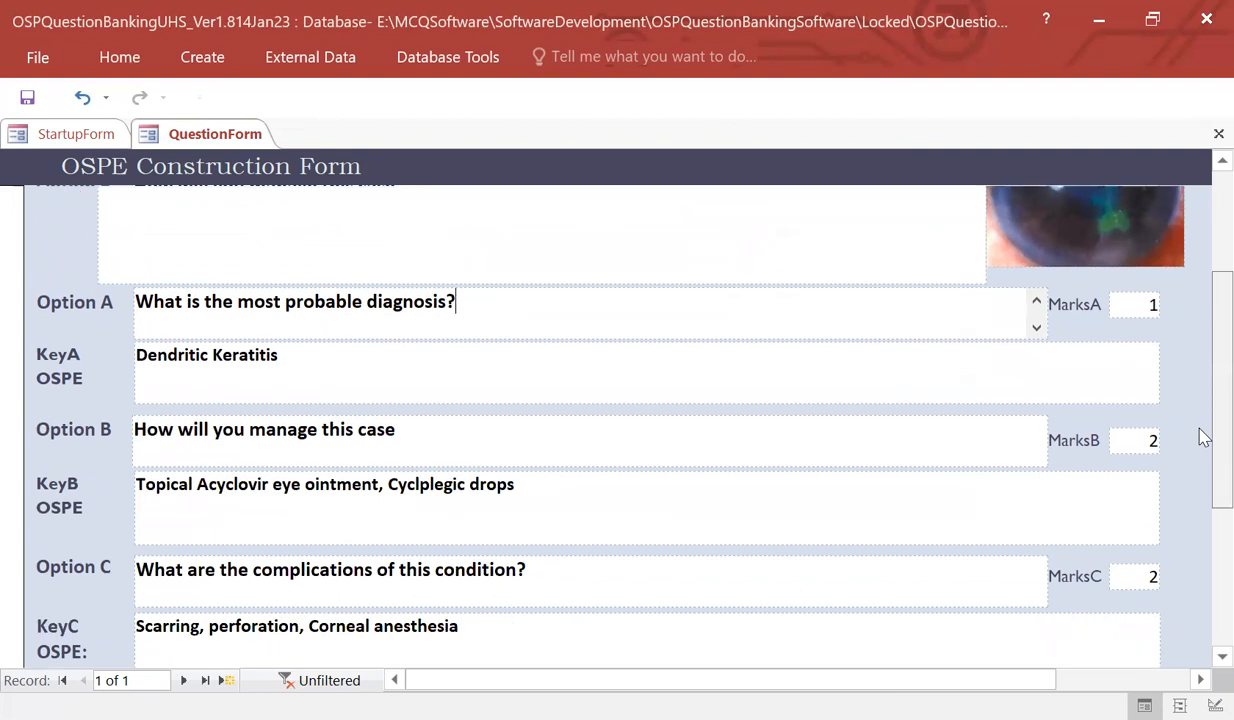
scroll(1202, 445, "down", 1)
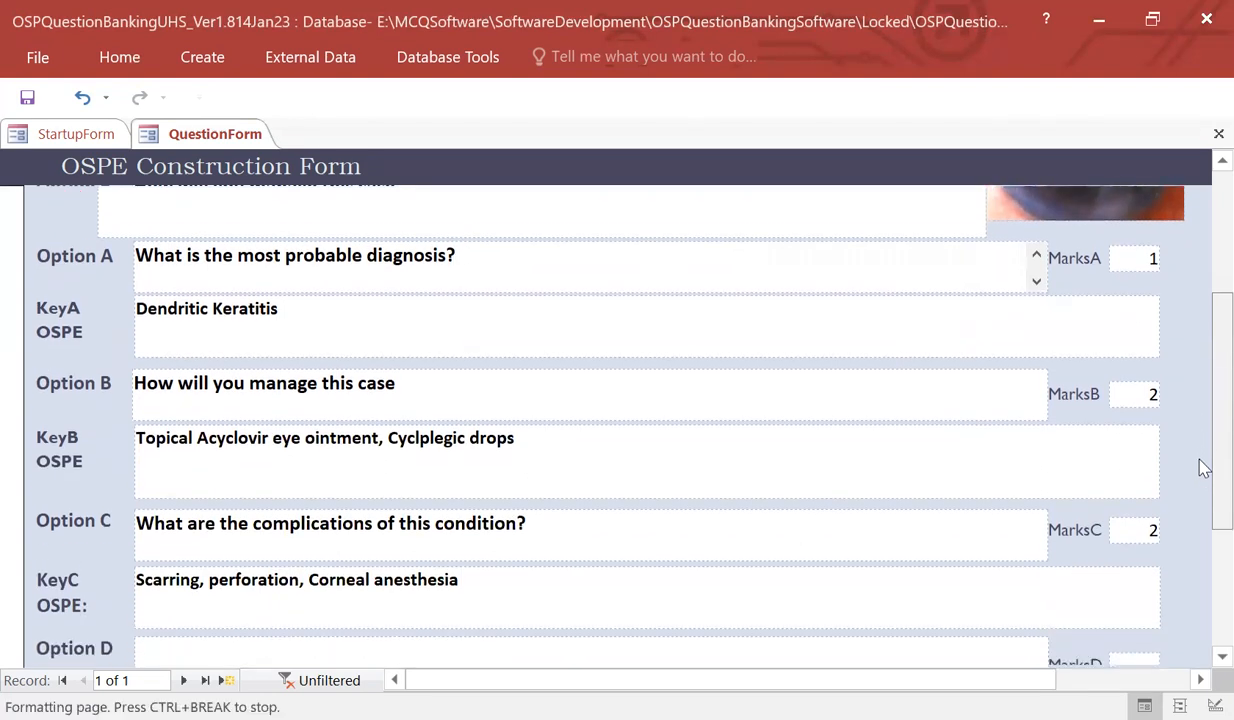
scroll(1204, 500, "down", 3)
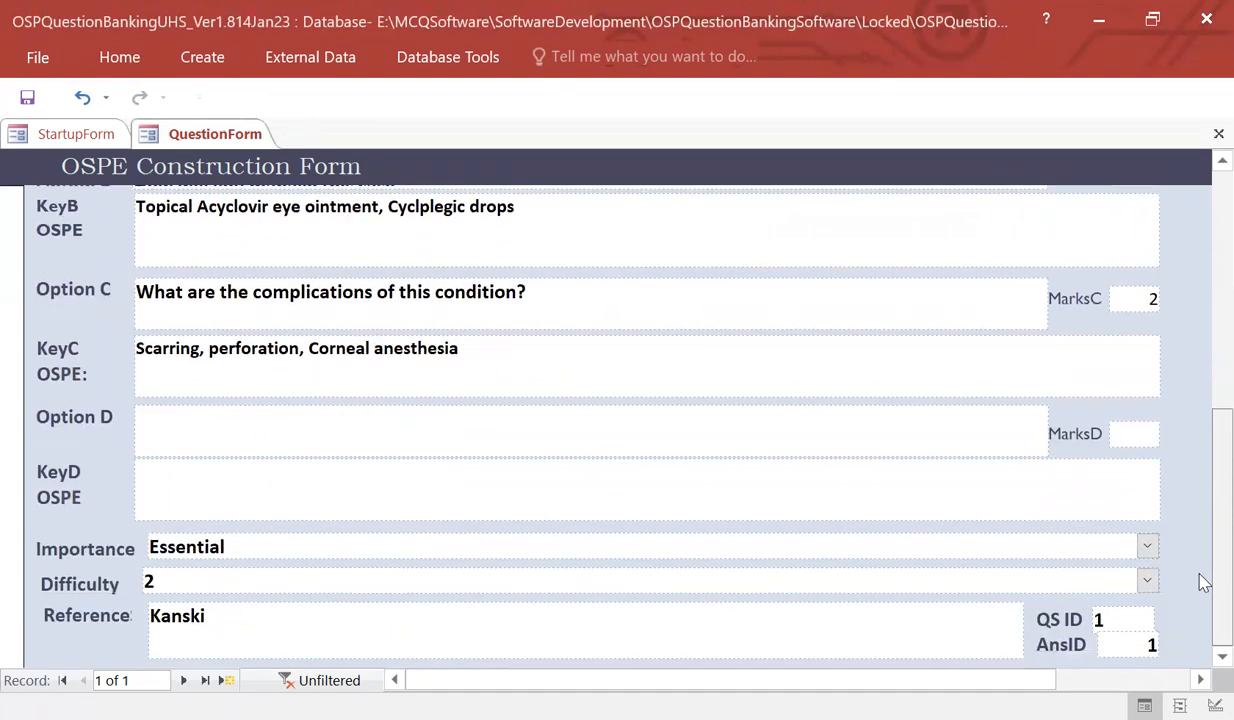
left_click(1206, 140)
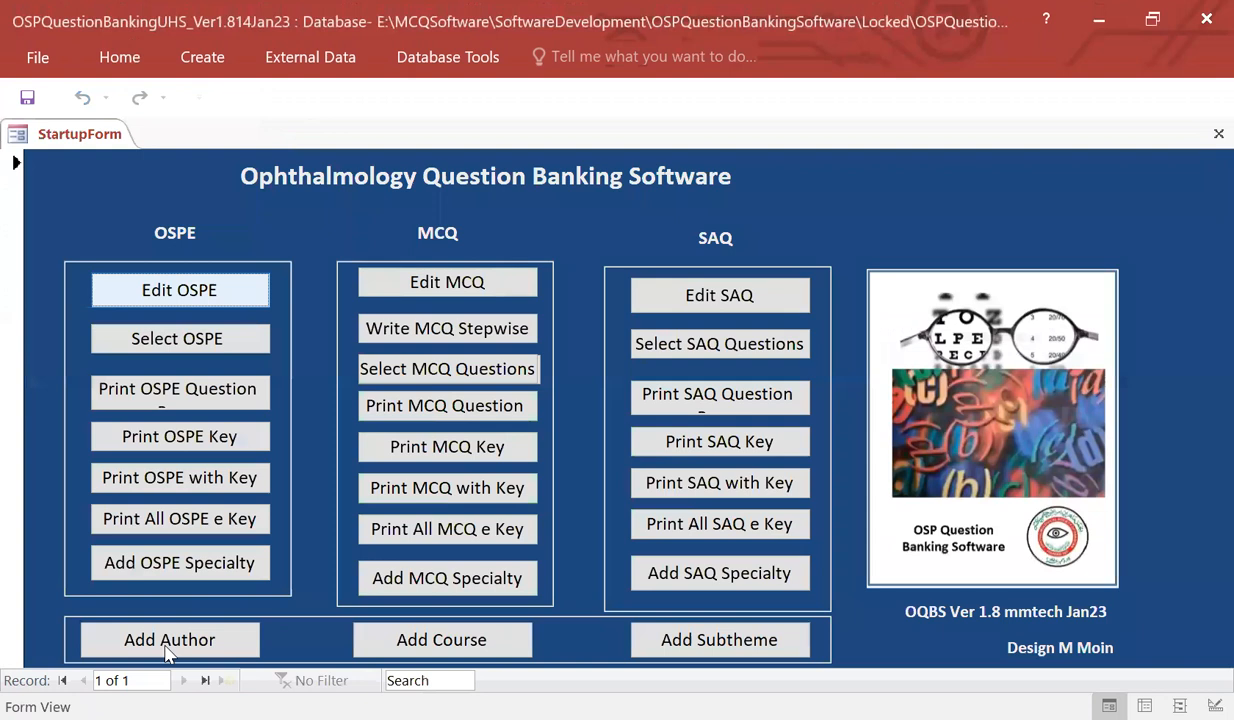
Assign item number 1 to the Cornea question in the OSPE selection list and close the list
left_click(203, 340)
type("1")
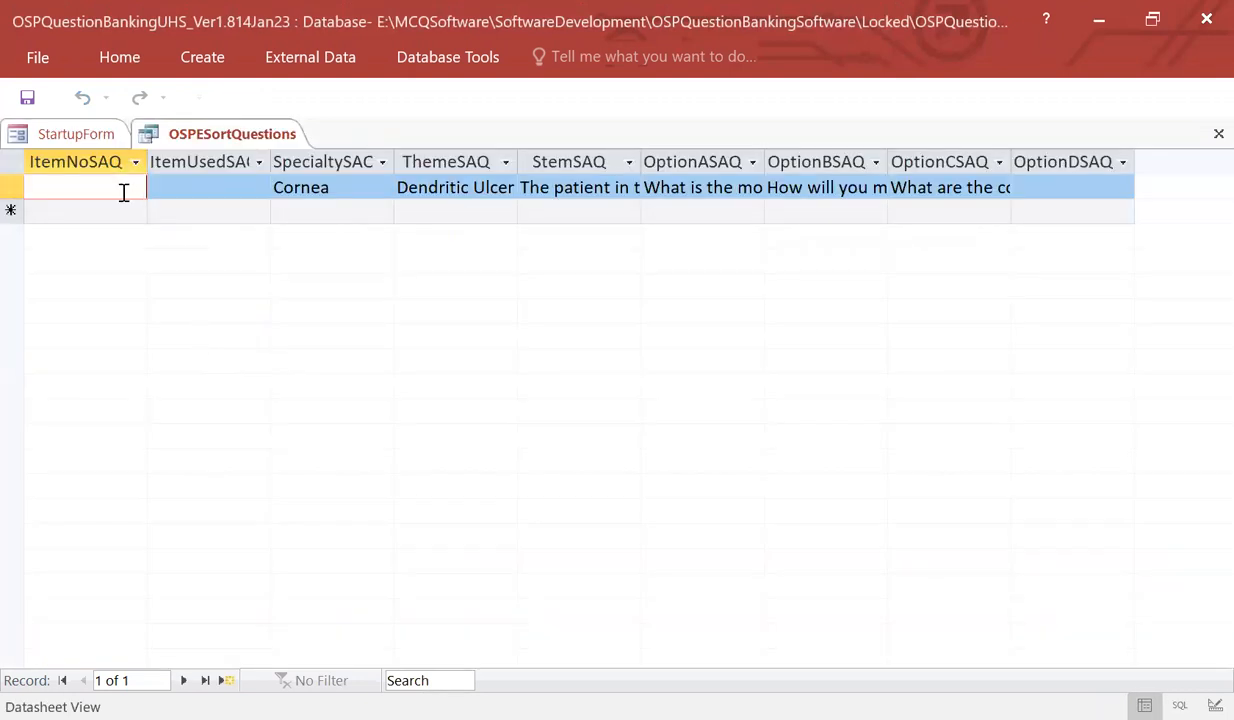
left_click(1210, 135)
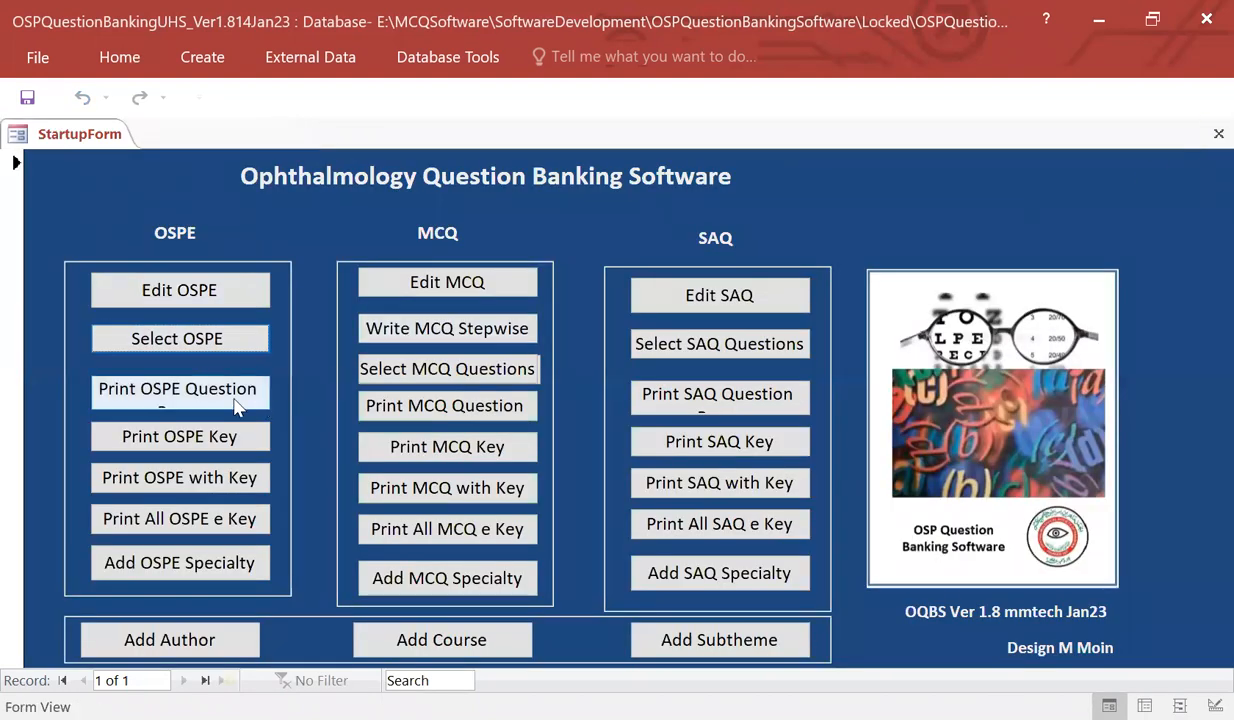
Preview the OSPE question paper, examine its picture, stem, questions and marks, and close the report
left_click(237, 405)
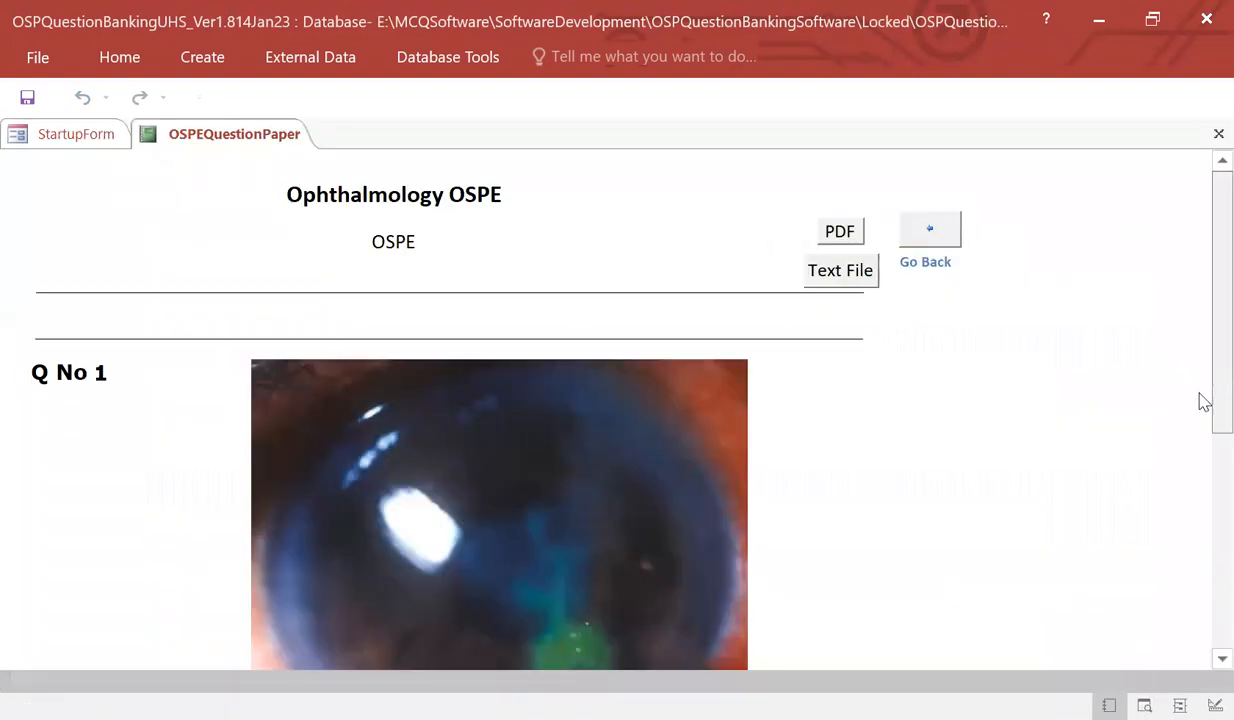
scroll(1204, 401, "down", 5)
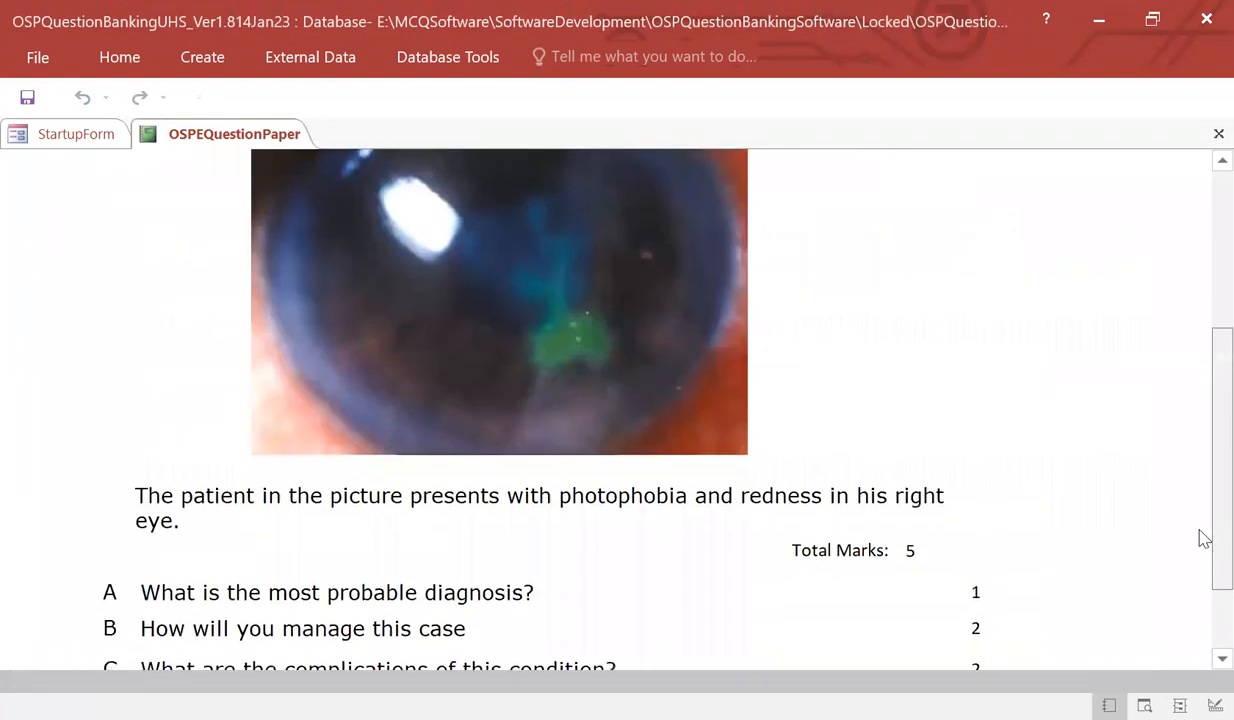
scroll(1204, 545, "down", 3)
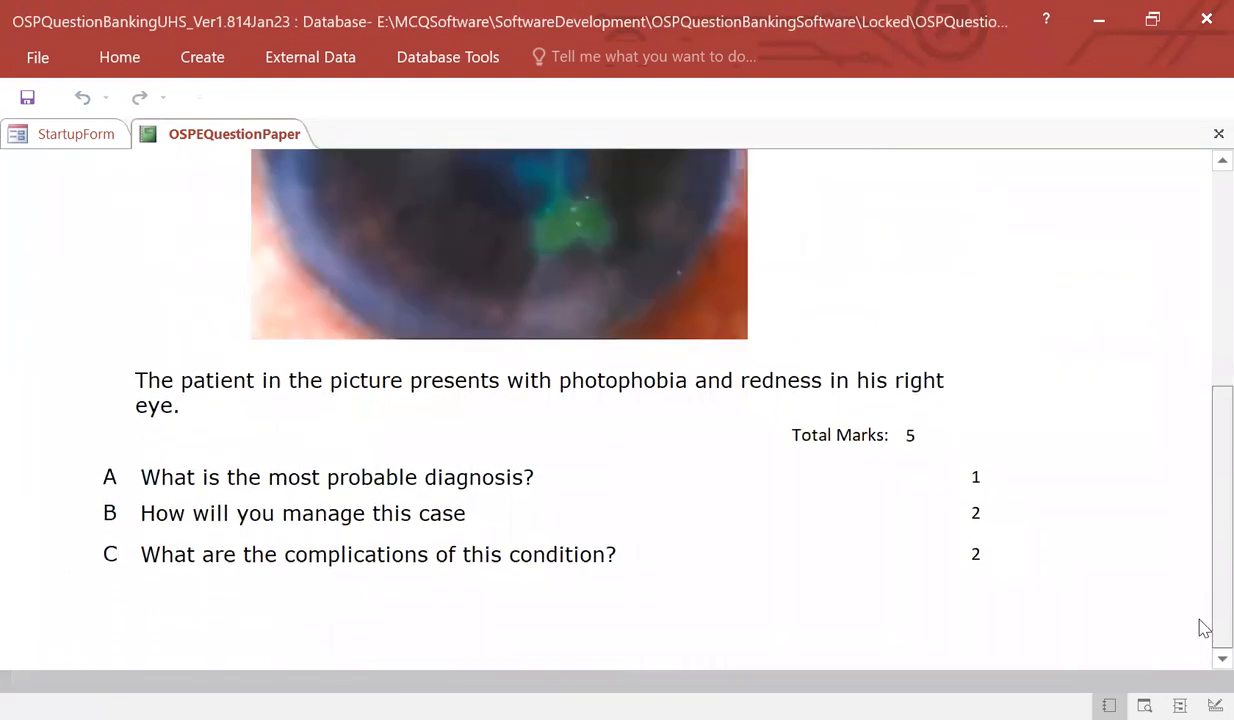
left_click(1217, 134)
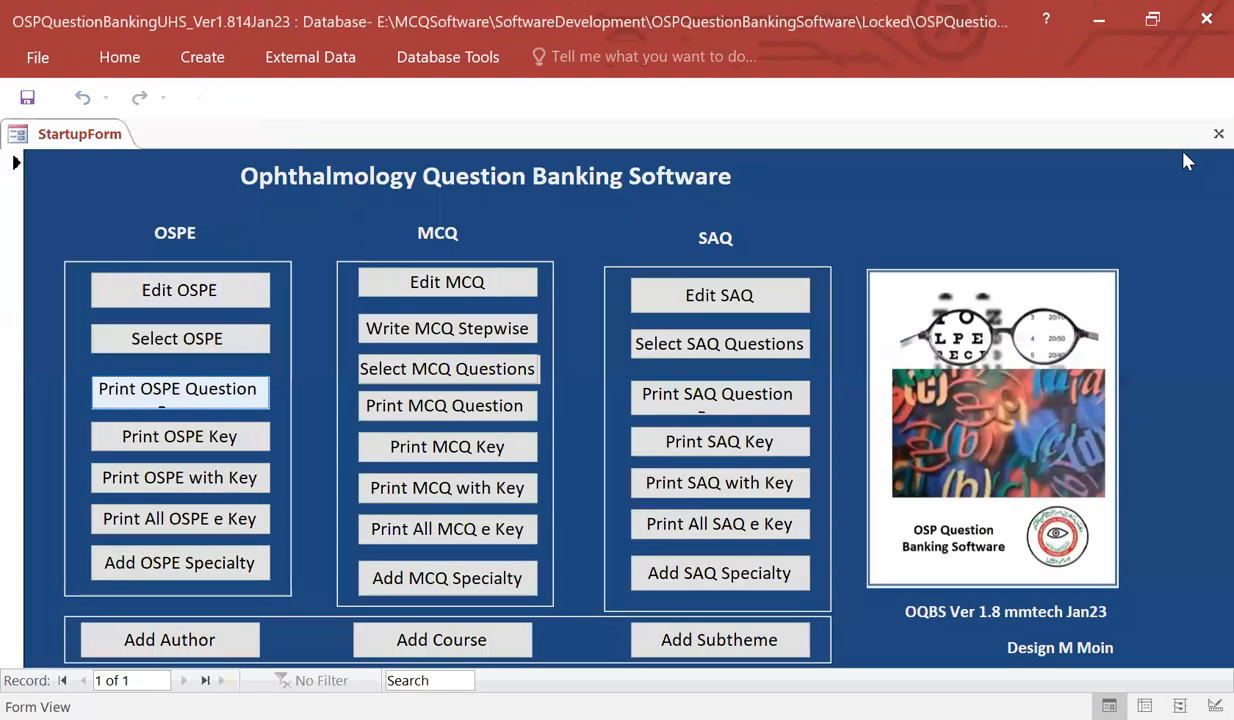
Preview the OSPE key report, examine the answers and marks for question 1, and close the report
left_click(245, 436)
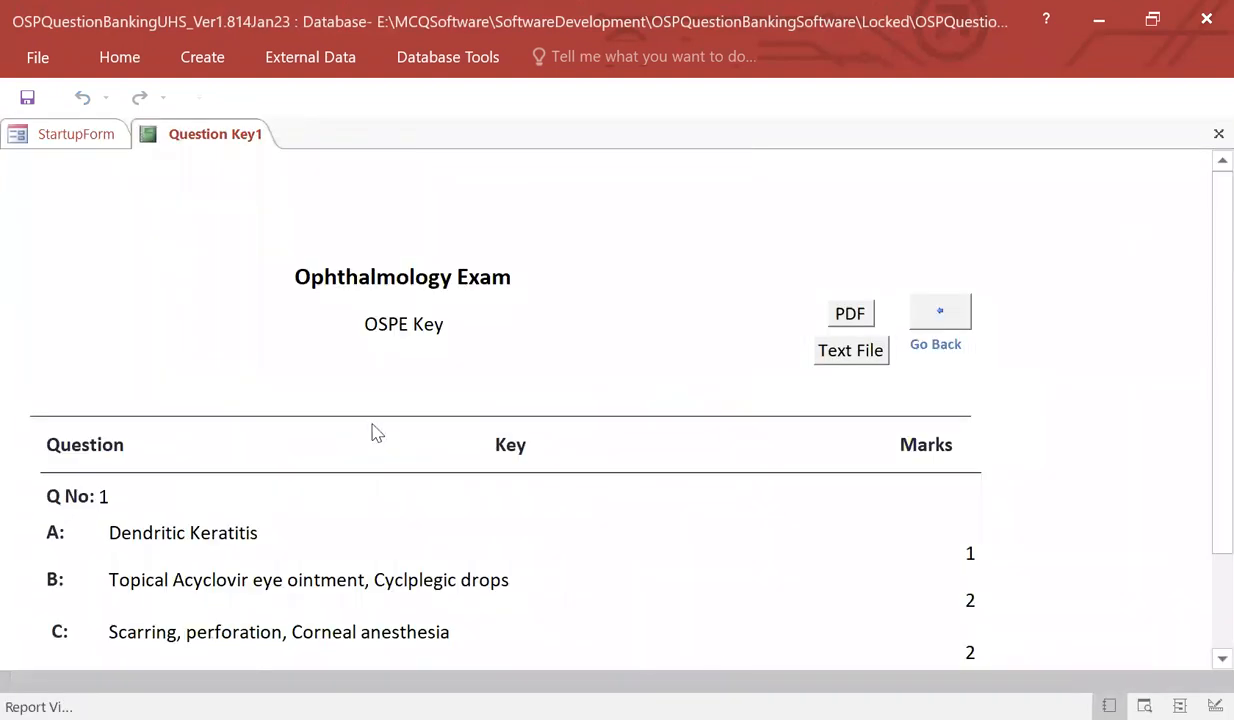
scroll(376, 432, "down", 3)
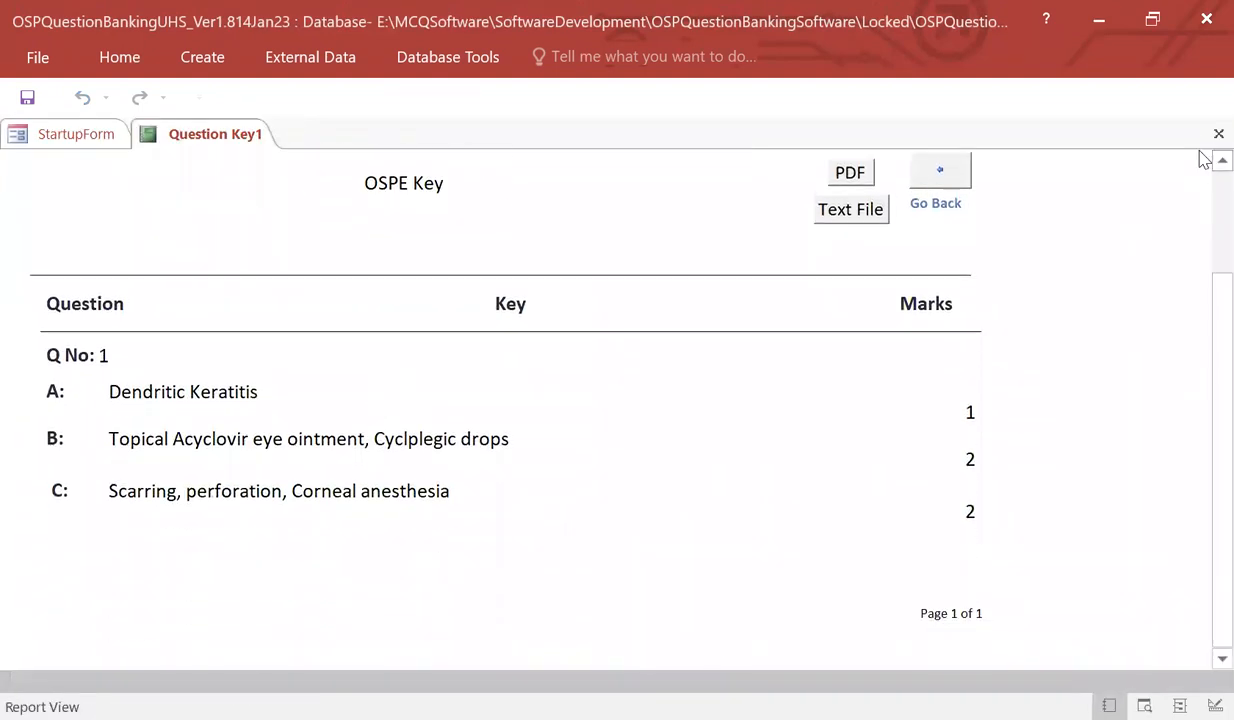
left_click(1218, 134)
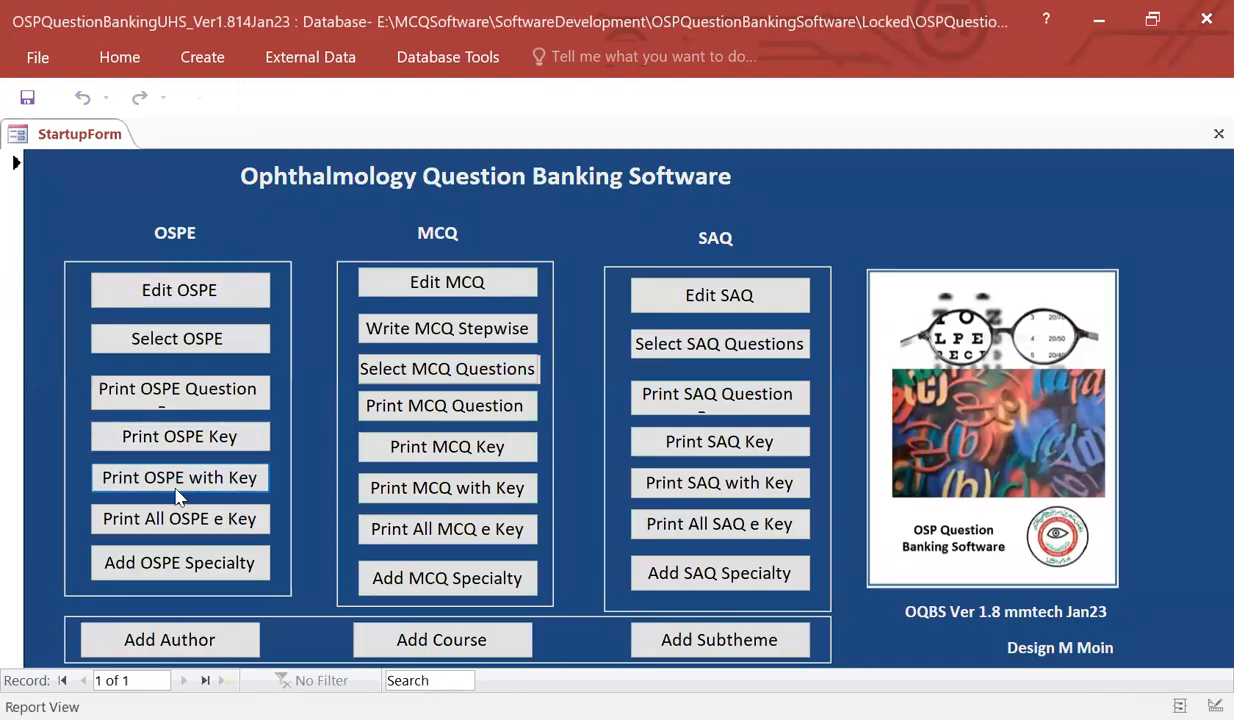
Preview the combined OSPE question paper with key, examine its questions, answers and marks, and close the report
left_click(177, 490)
scroll(339, 474, "down", 10)
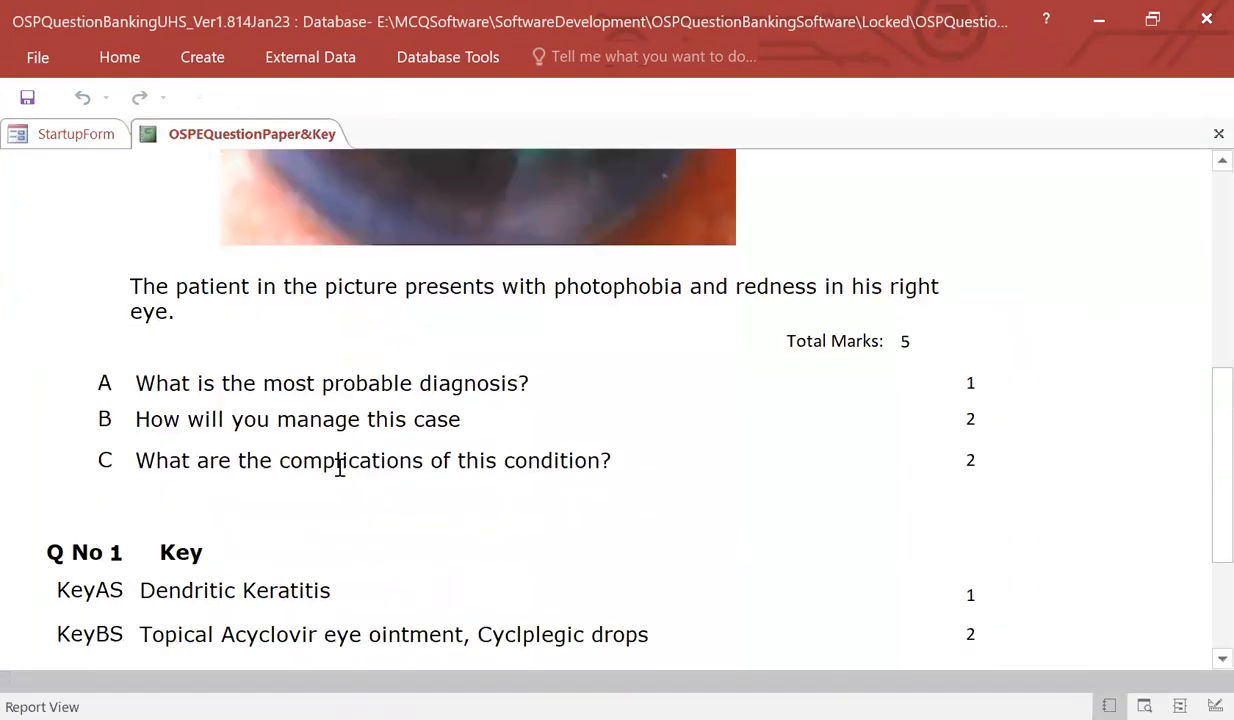
scroll(342, 472, "down", 4)
left_click(1210, 137)
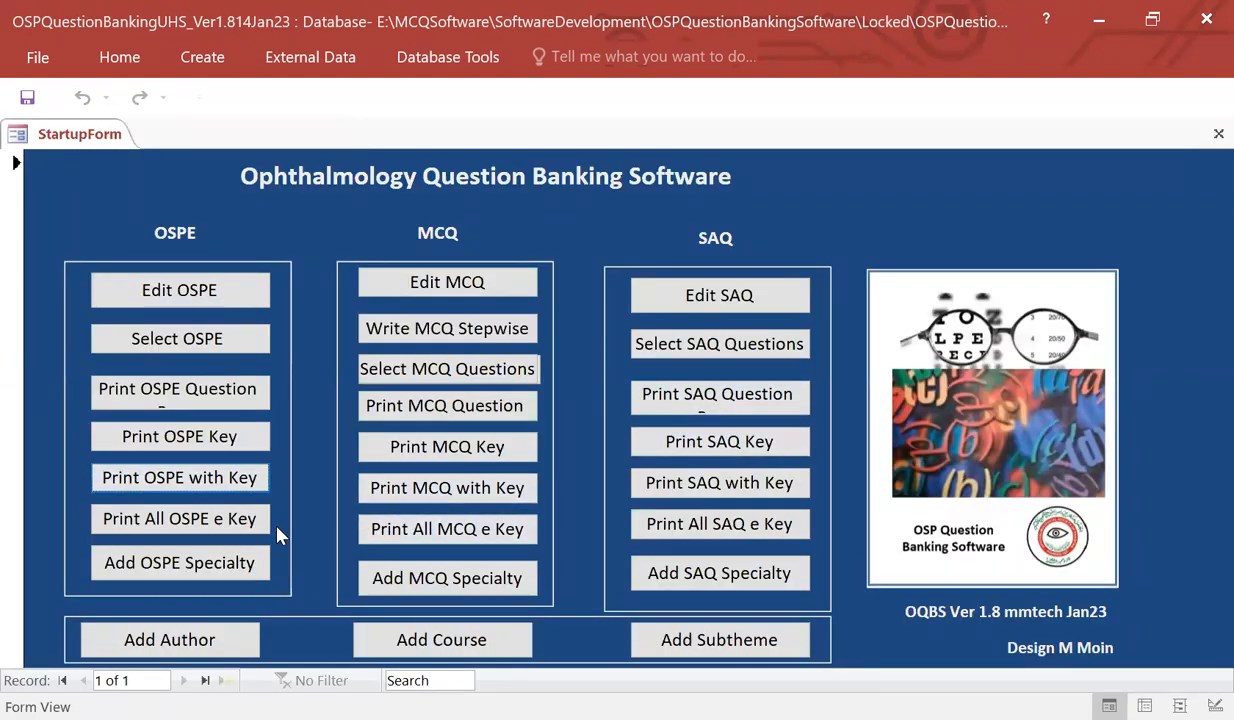
Review the OSPE specialty list and the MCQ specialty list, closing each table after viewing it
left_click(261, 563)
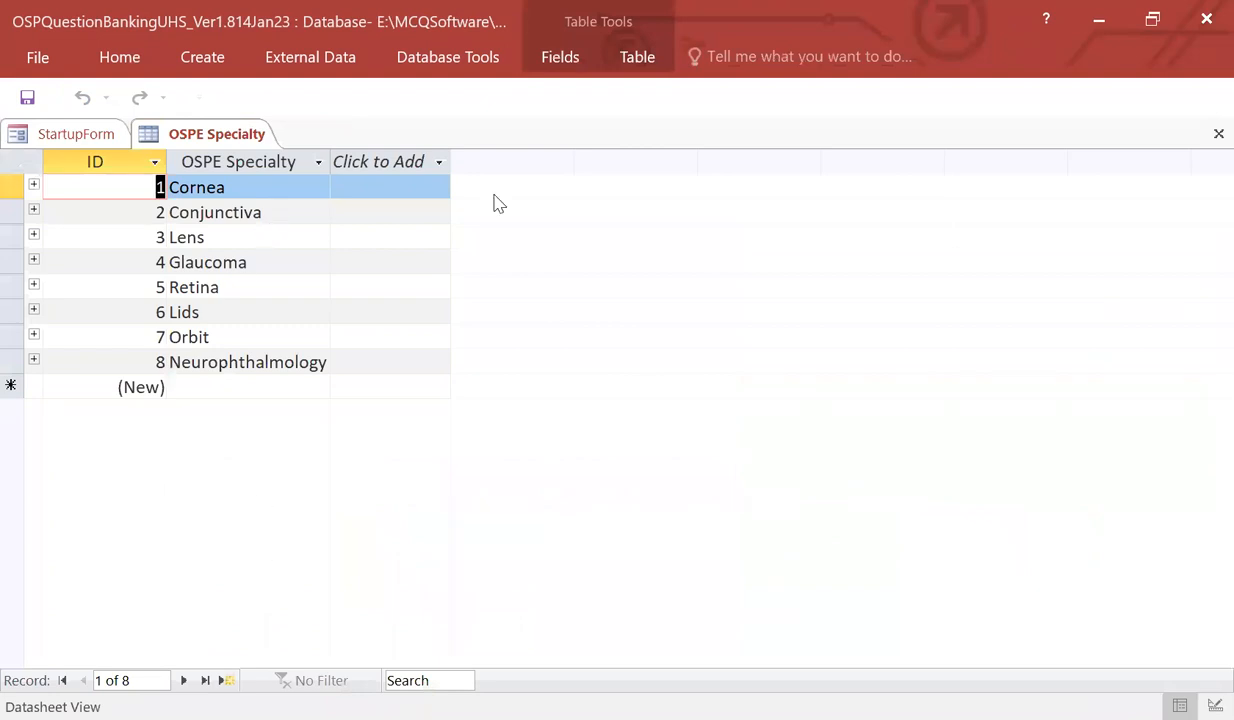
left_click(1205, 130)
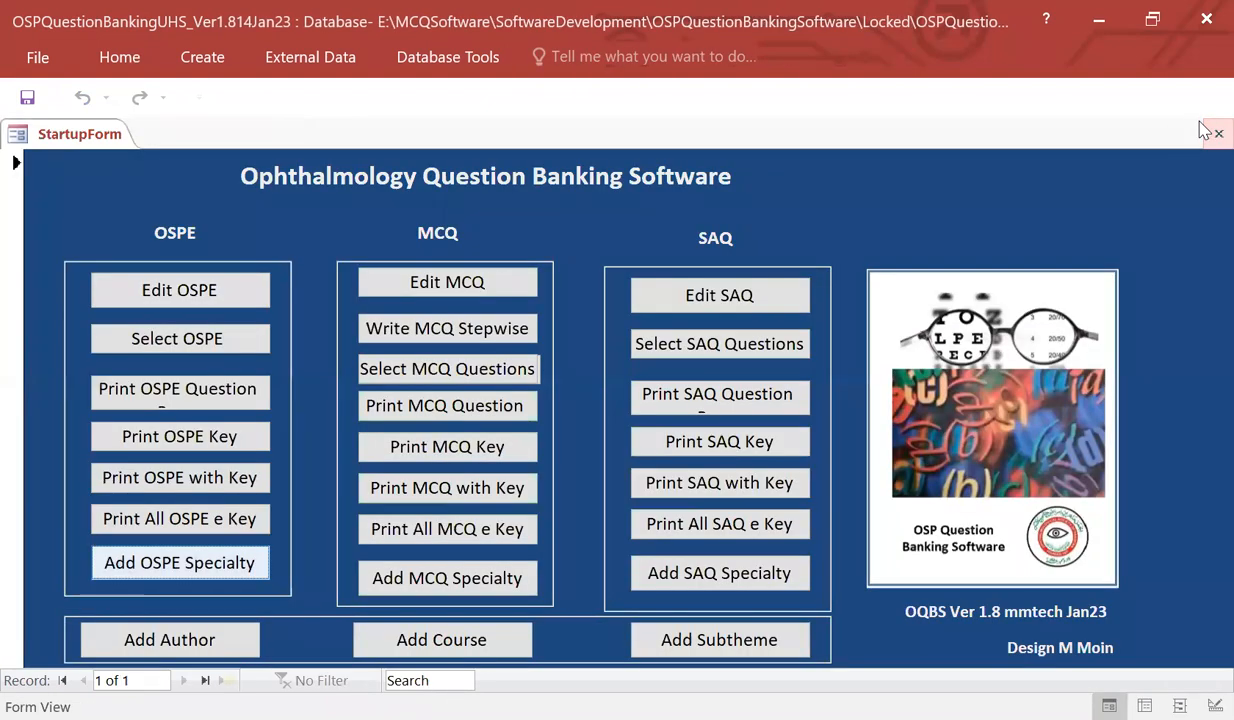
left_click(498, 578)
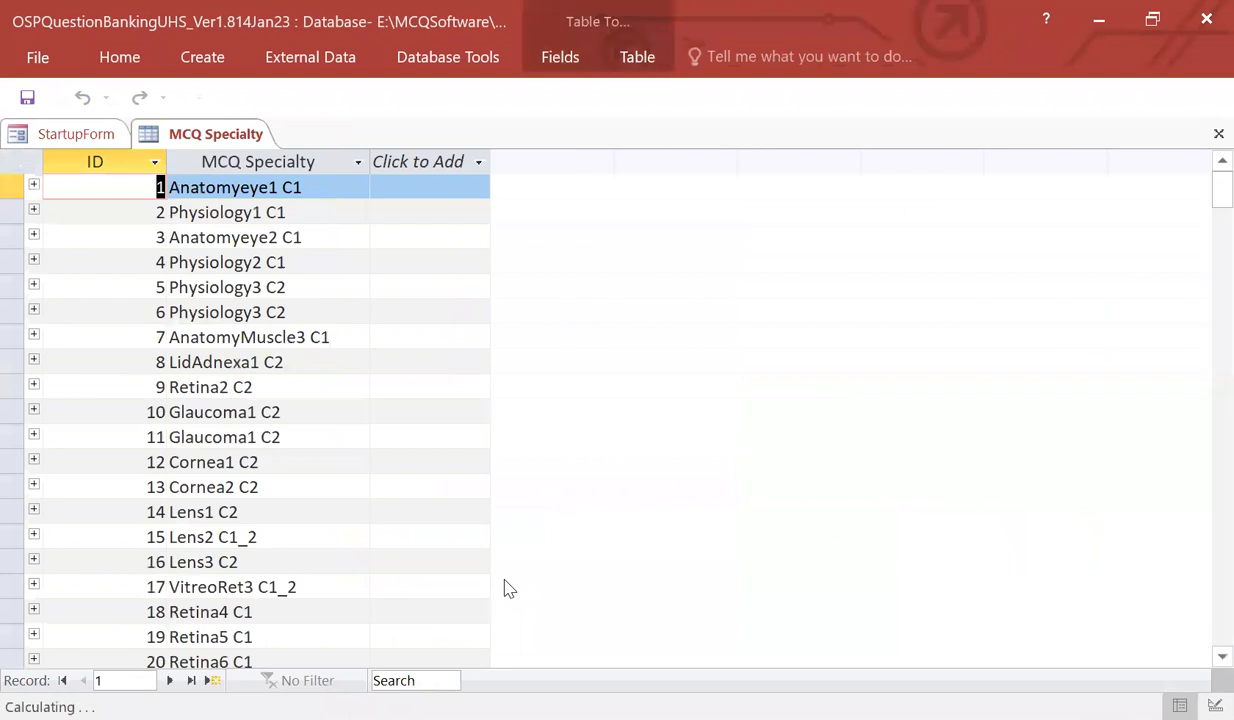
left_click(1218, 134)
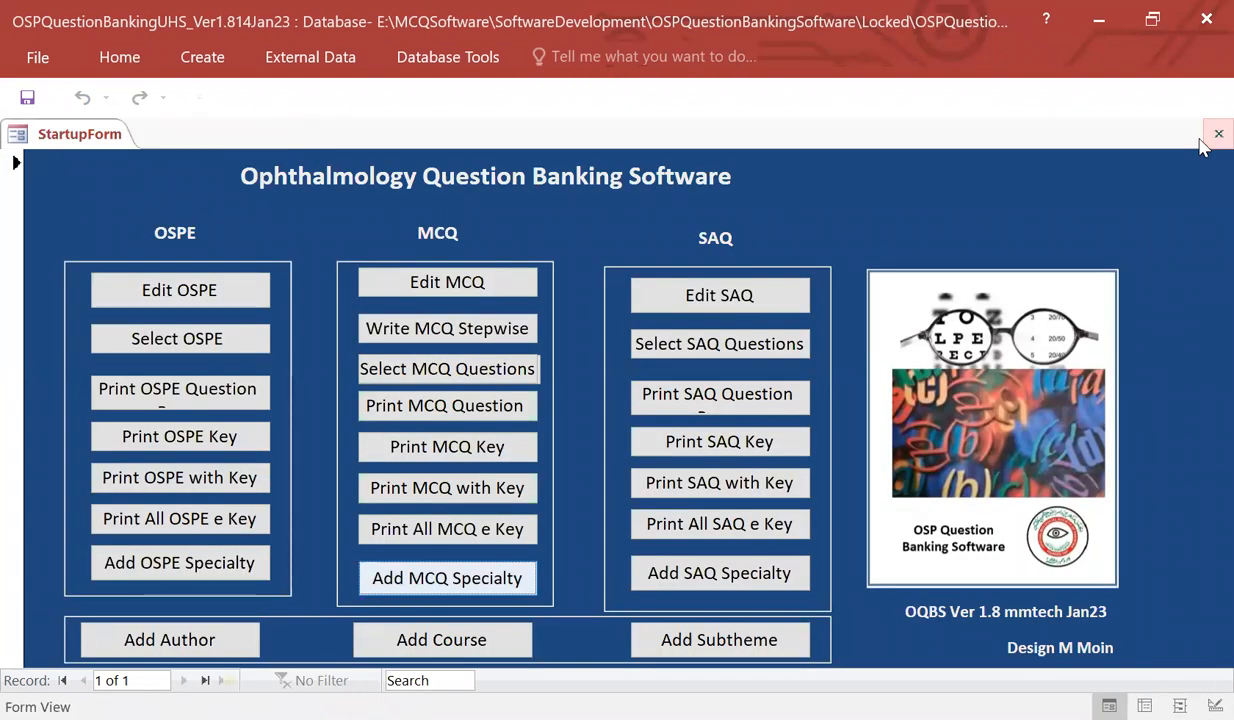